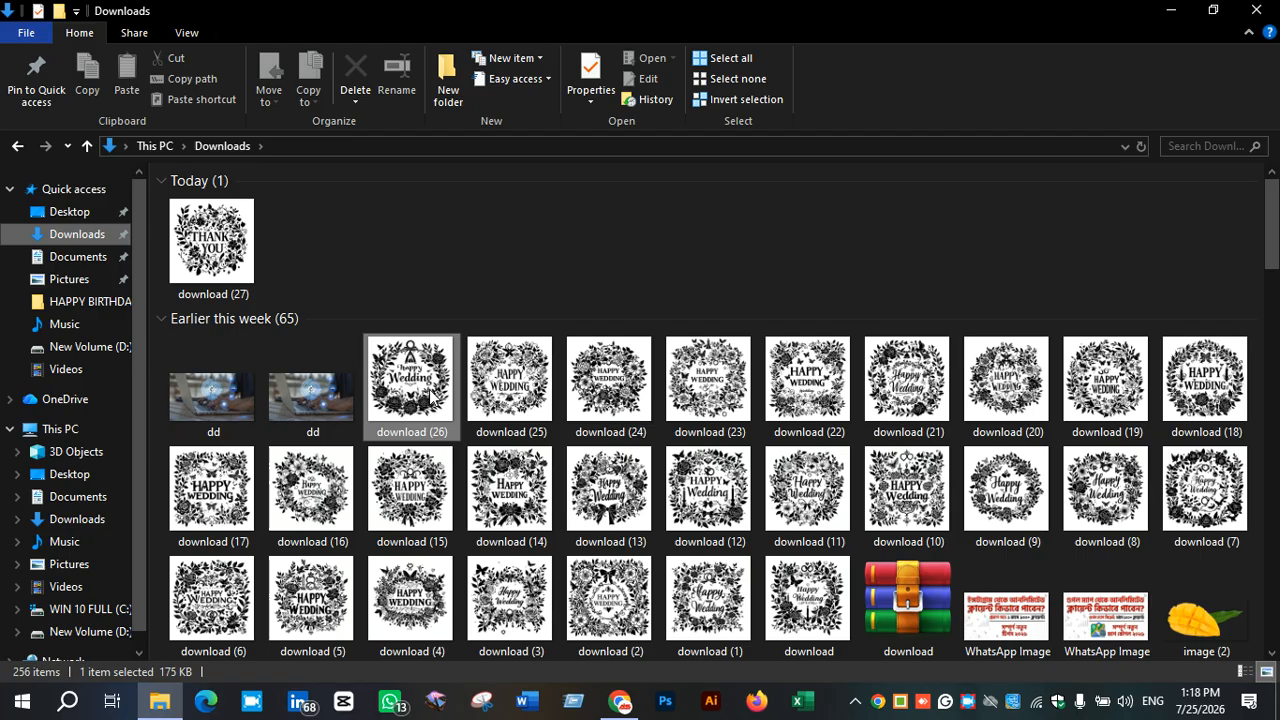
- Preview download (26), then delete the Happy Wedding images from download (26) through download in the Downloads folder
double_click(432, 395)
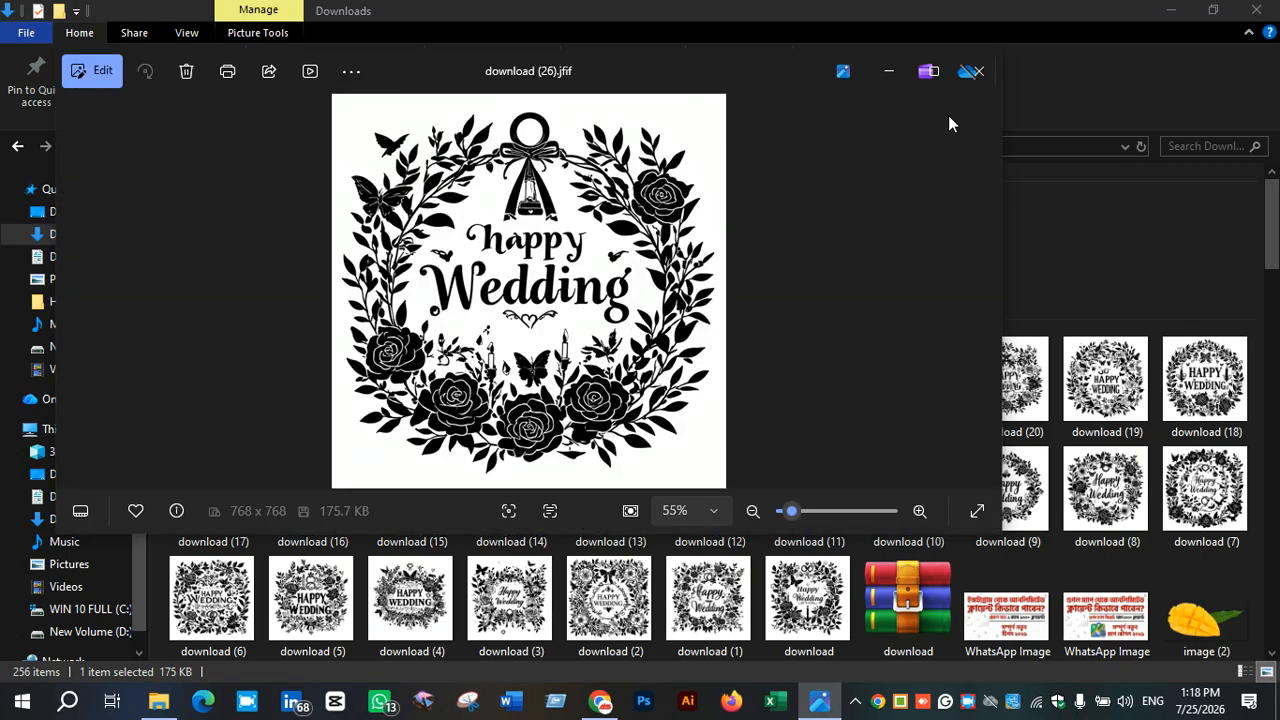
left_click(979, 71)
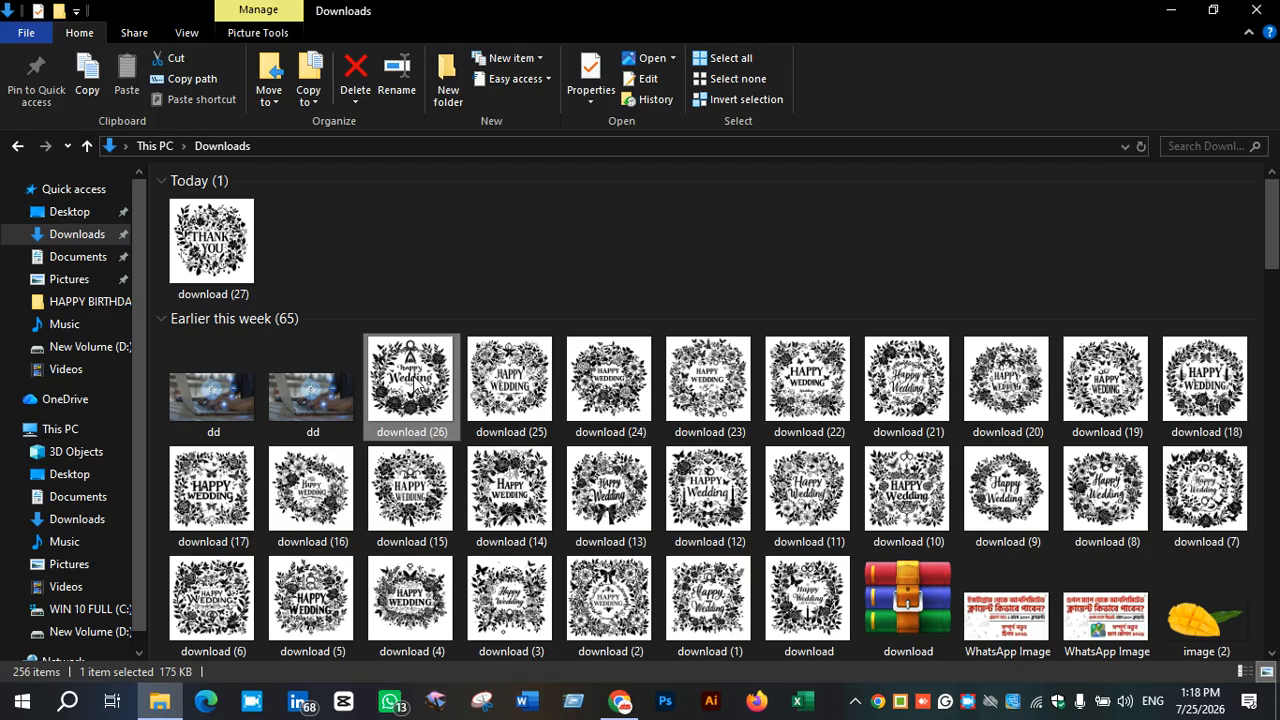
left_click(822, 612, "shift")
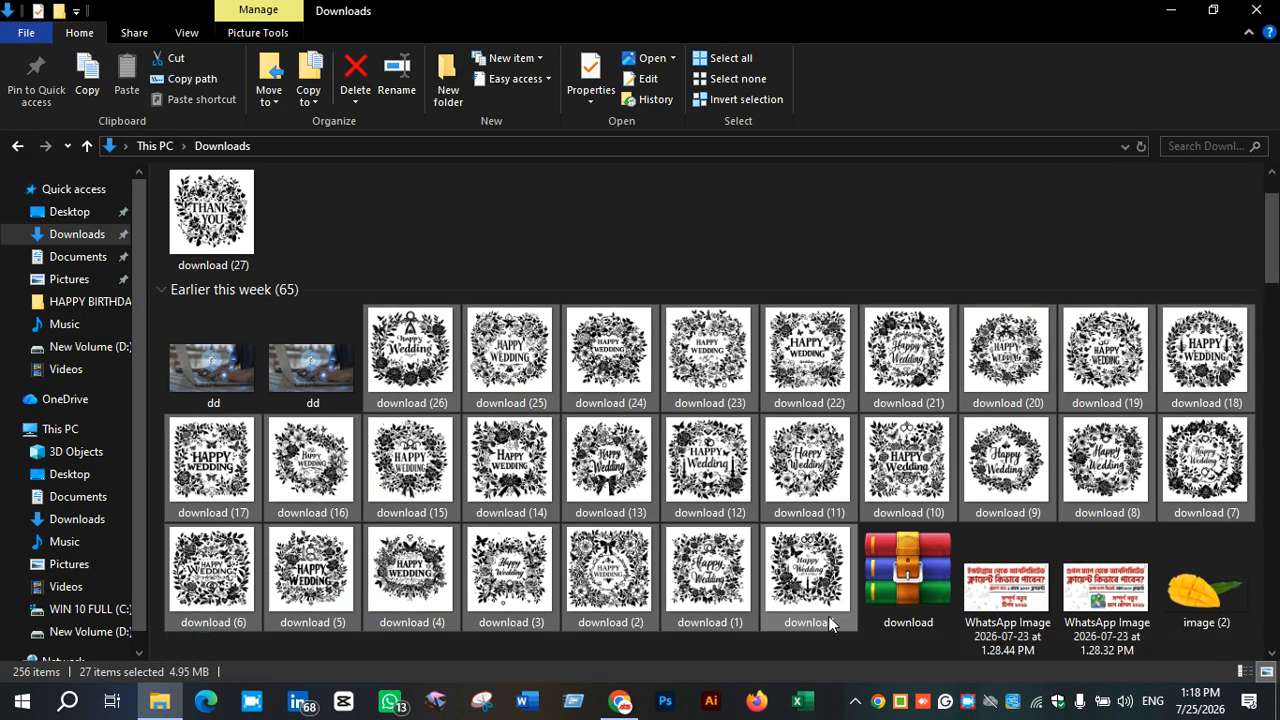
key("Delete")
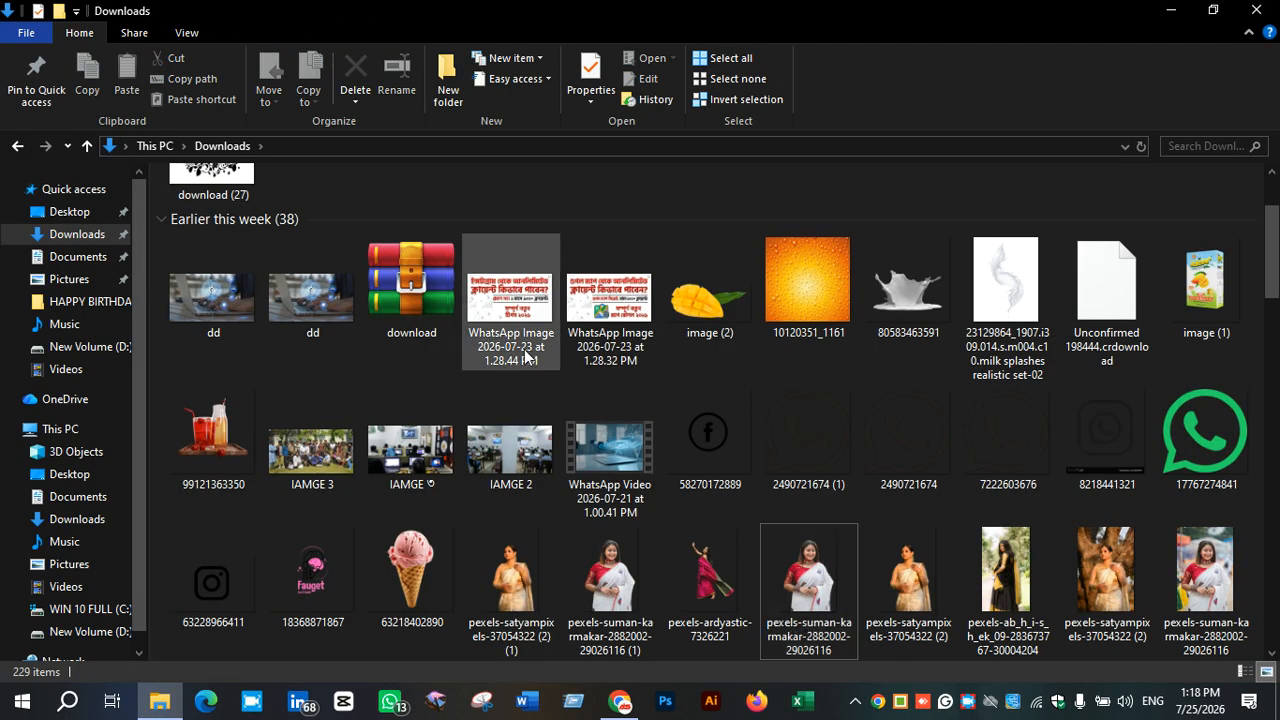
scroll(514, 336, "up", 1)
left_click(1180, 10)
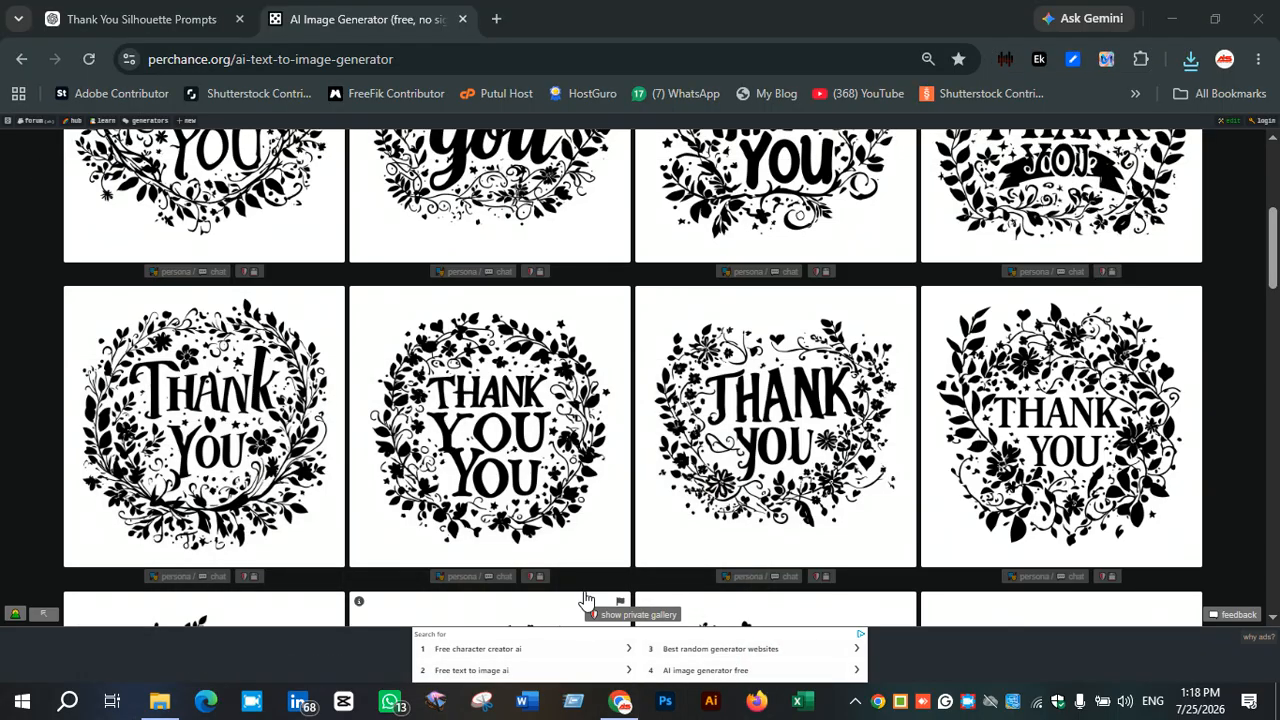
- Return to the image generator in the browser and save the THANK YOU serif wreath image, third in its row, to Downloads
scroll(449, 446, "down", 3)
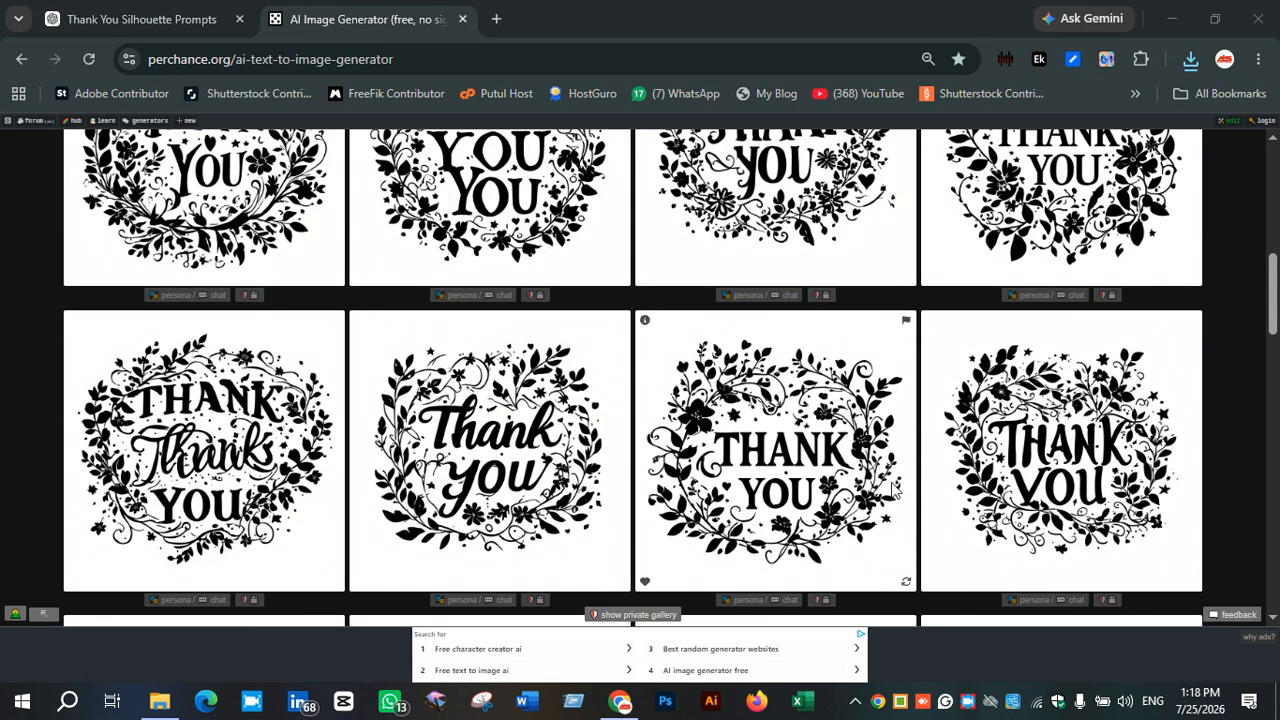
right_click(746, 429)
left_click(810, 483)
key("Return")
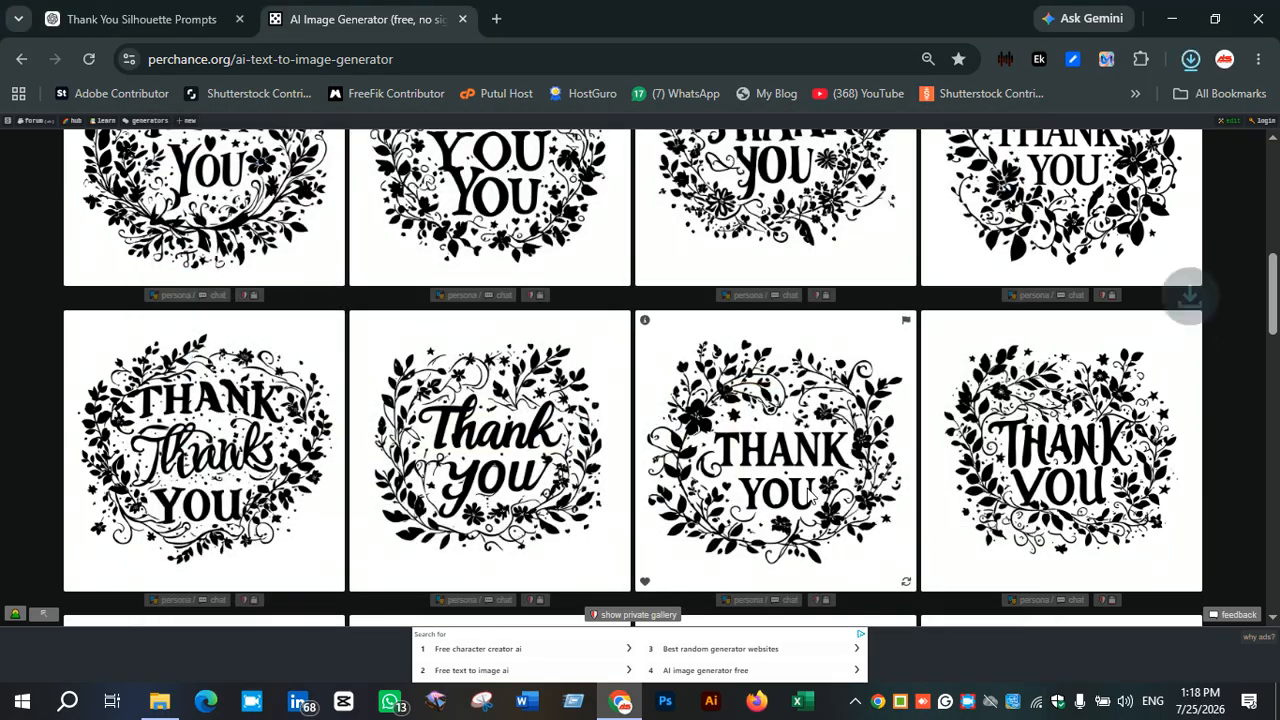
- Save the generated silhouette with bold serif THANK YOU lettering breaking through an oval floral wreath to Downloads
scroll(505, 395, "down", 6)
scroll(505, 395, "down", 2)
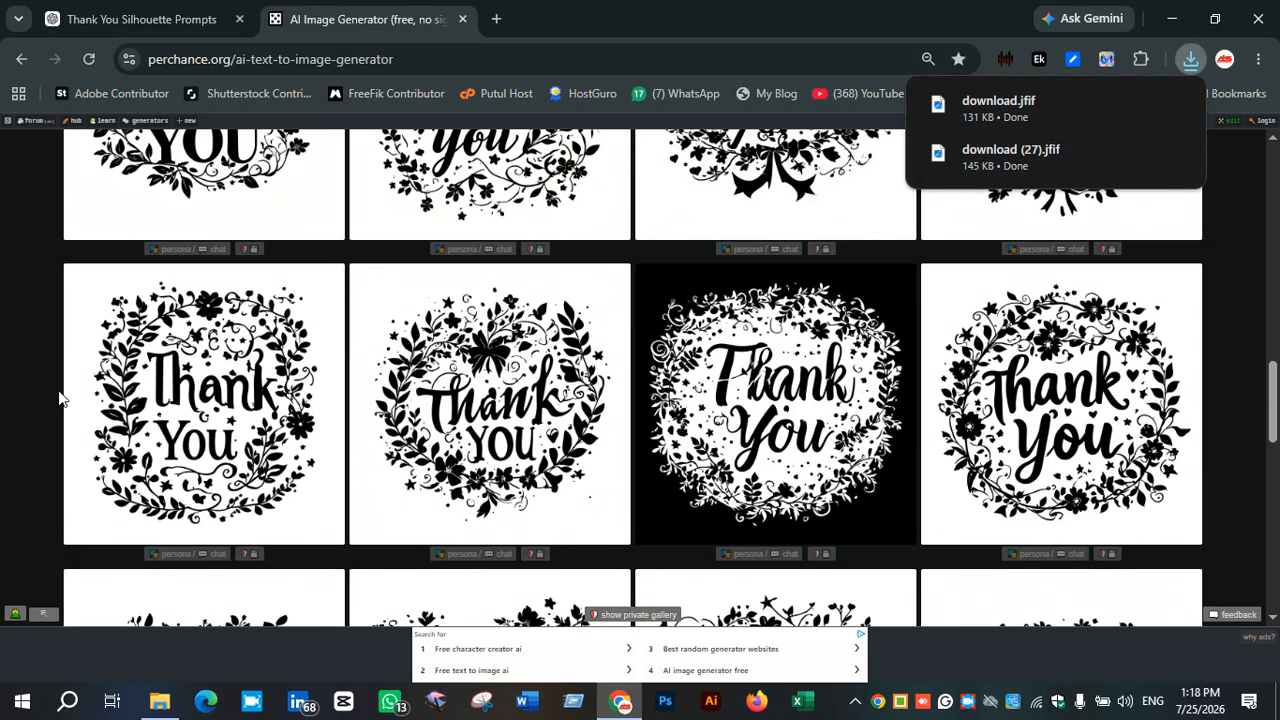
scroll(348, 435, "up", 1)
scroll(348, 435, "up", 1)
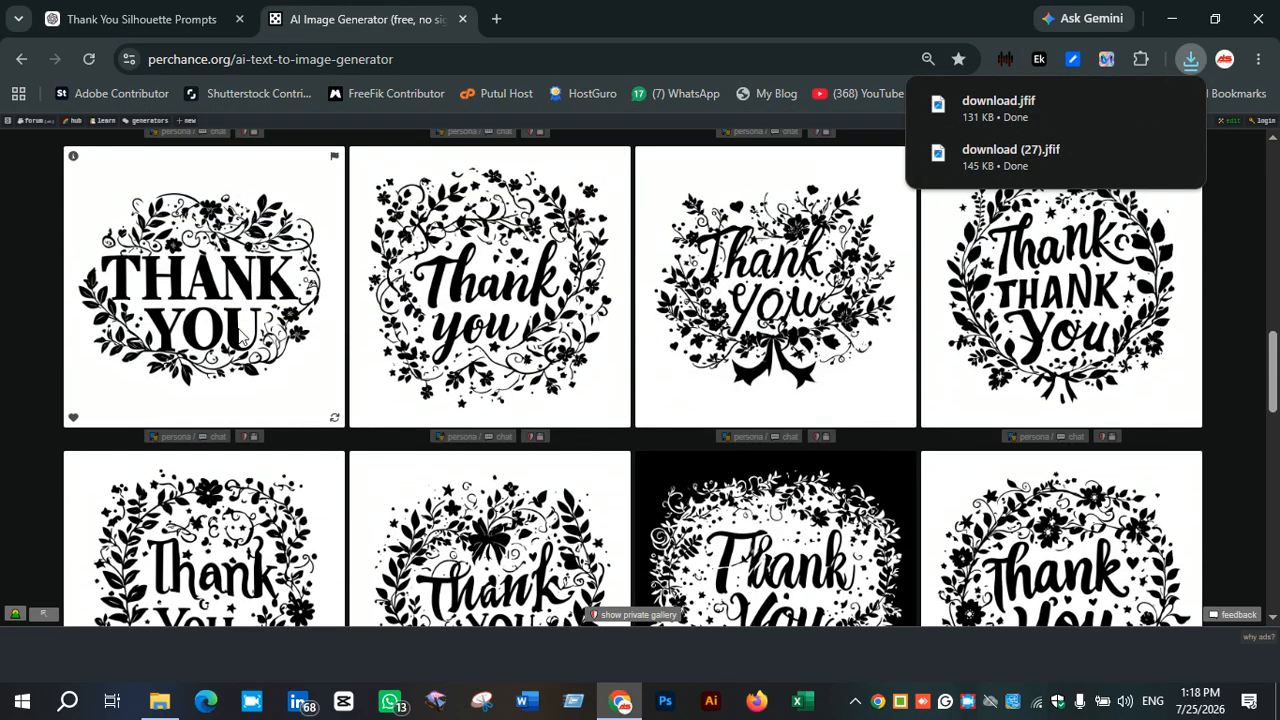
right_click(200, 287)
left_click(265, 336)
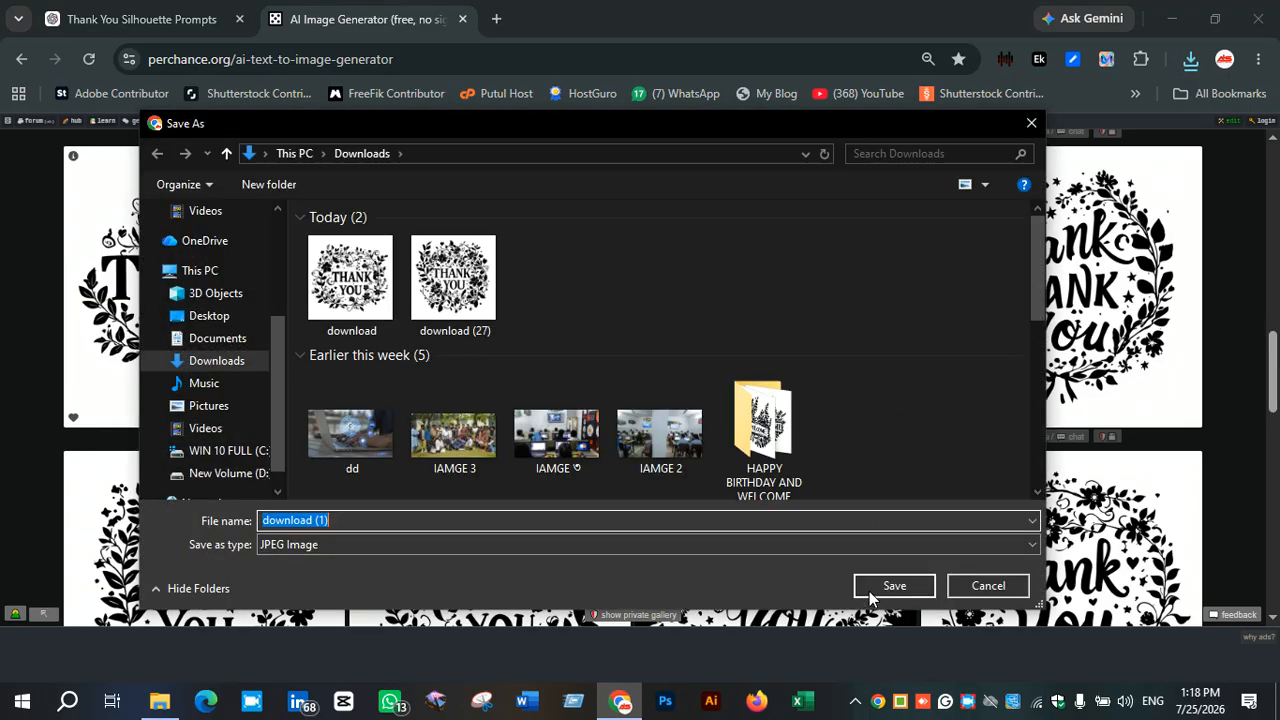
left_click(870, 594)
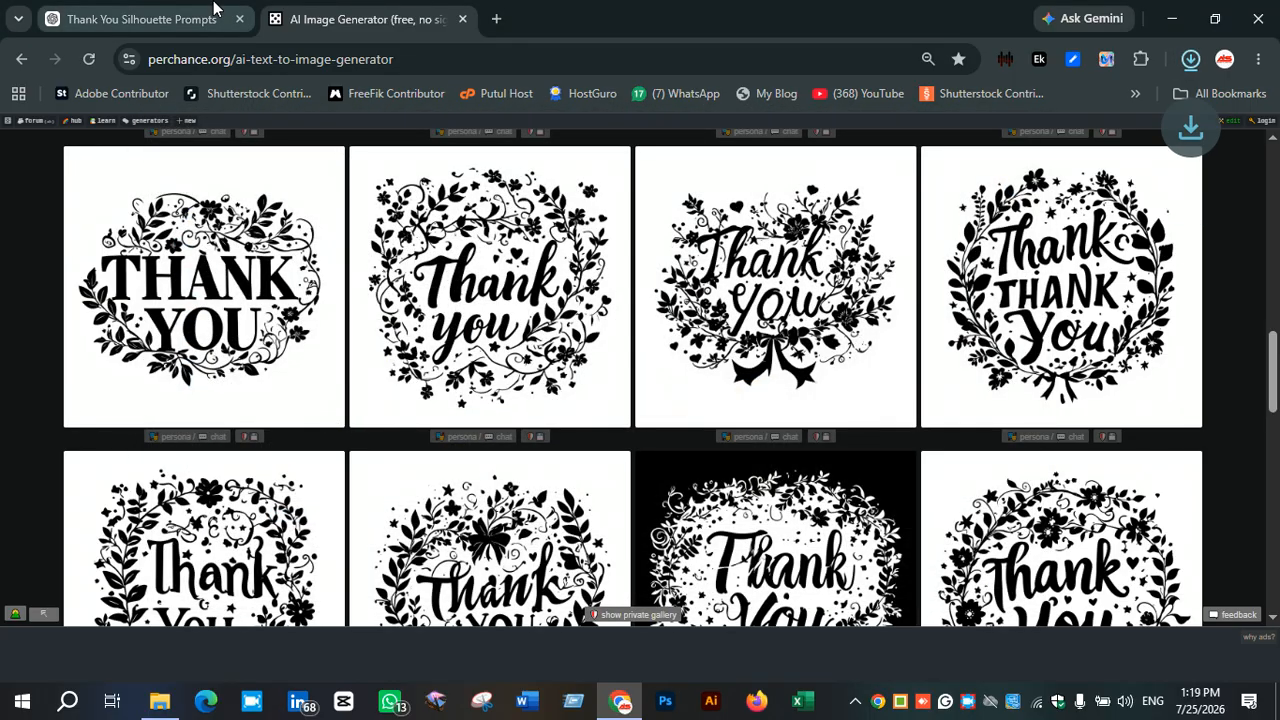
- In the ChatGPT conversation, select the full text of Prompt 4, the Floral Thank You coloring page prompt, for copying
left_click(213, 10)
scroll(463, 365, "down", 17)
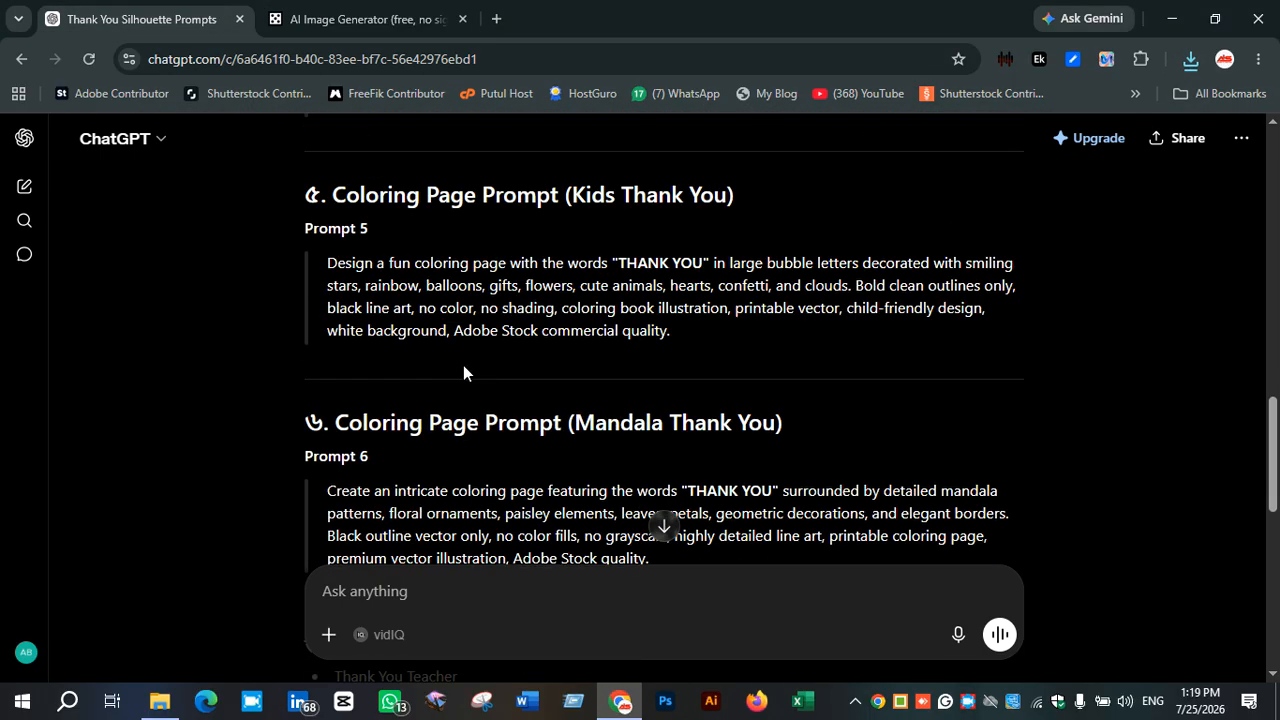
scroll(391, 345, "up", 2)
scroll(391, 345, "up", 2)
scroll(307, 257, "up", 7)
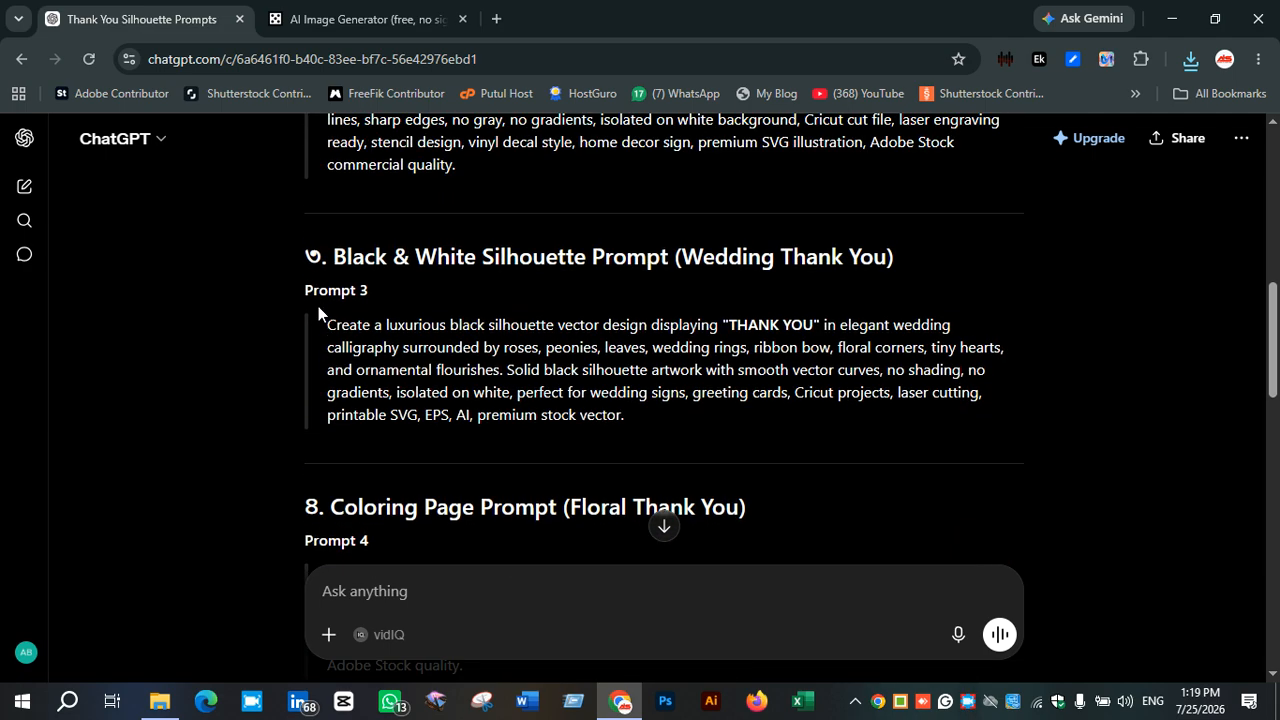
scroll(318, 312, "down", 3)
left_click_drag(331, 288, 570, 432)
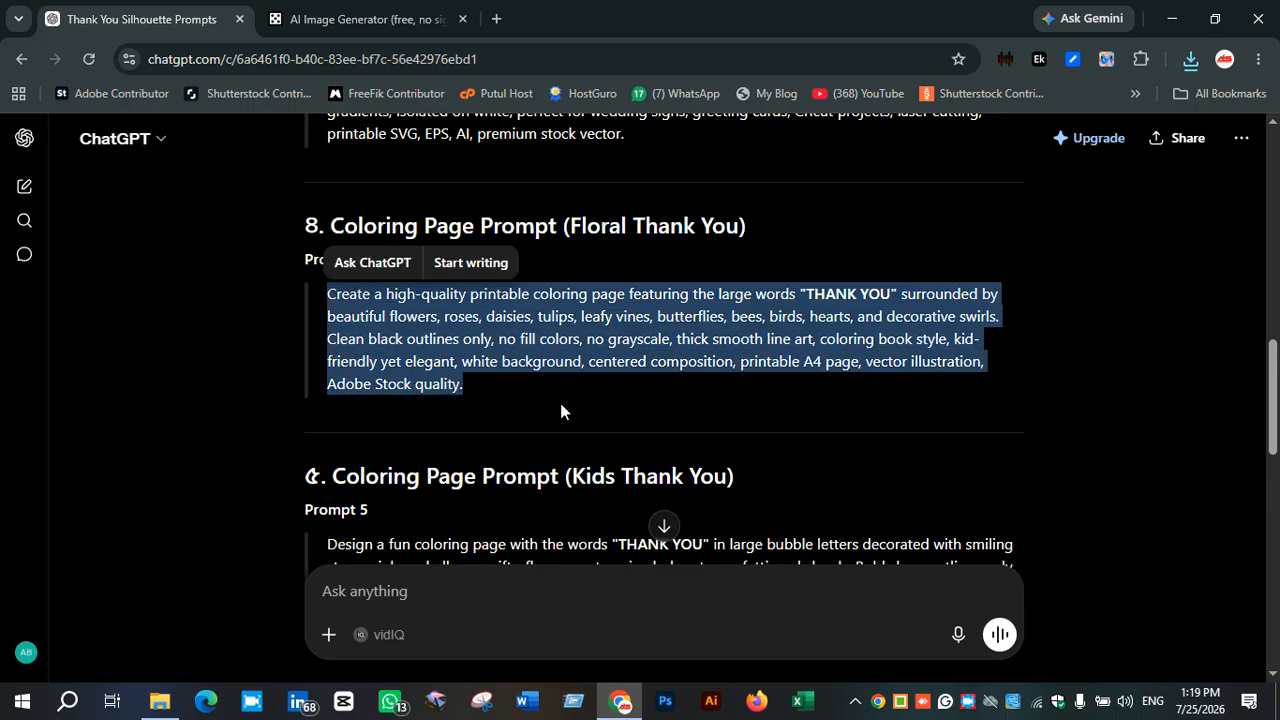
- Replace the image generator's description with the copied Floral Thank You coloring page prompt and generate the images
left_click(350, 18)
scroll(632, 445, "up", 5)
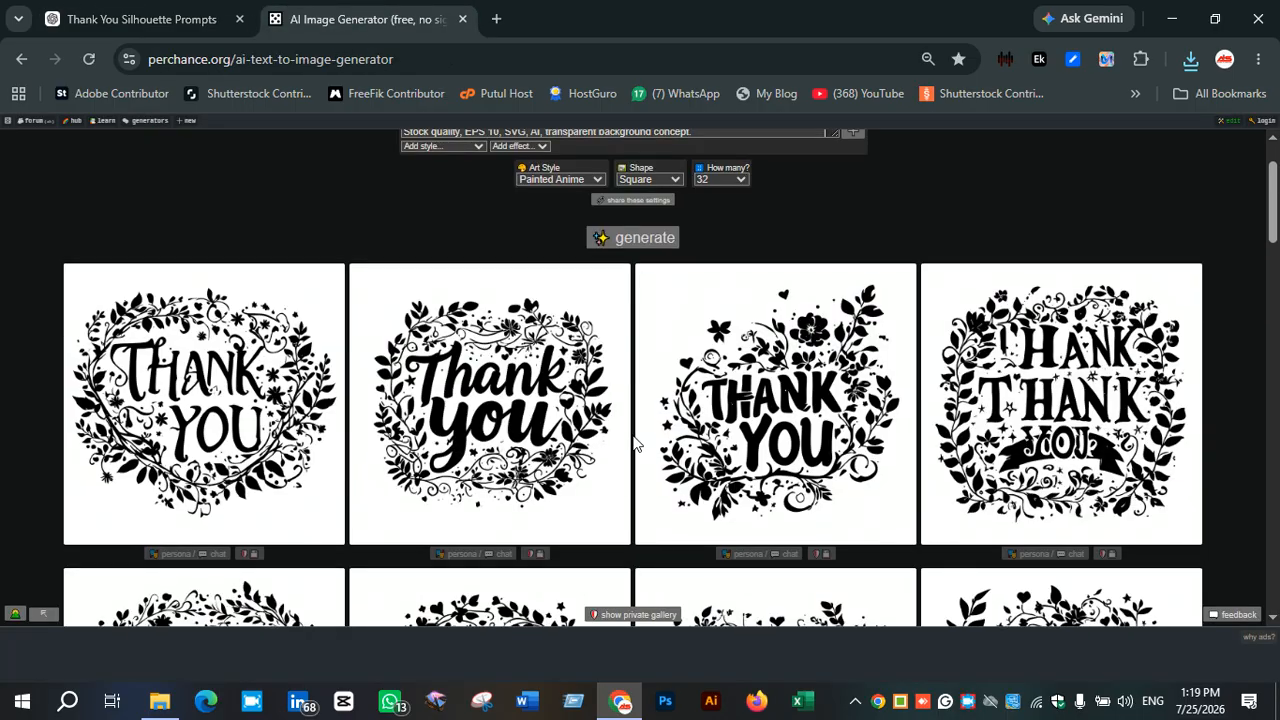
left_click_drag(700, 224, 406, 155)
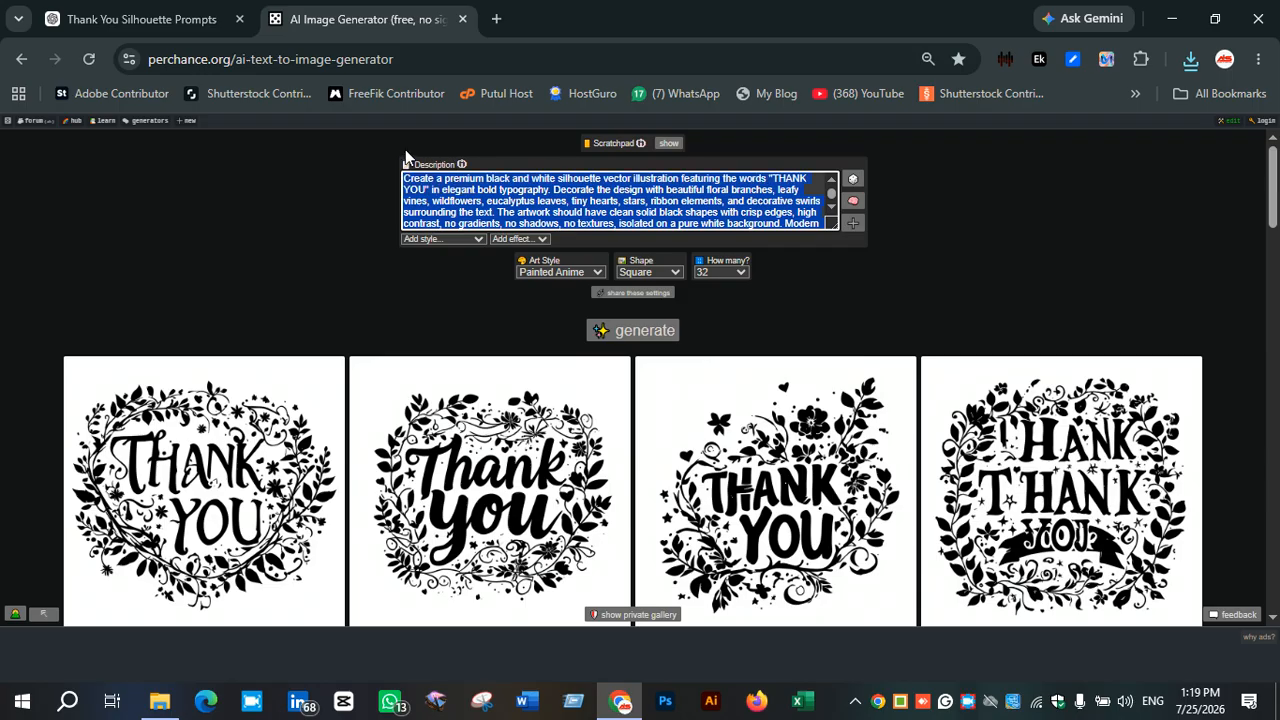
key("ctrl+v")
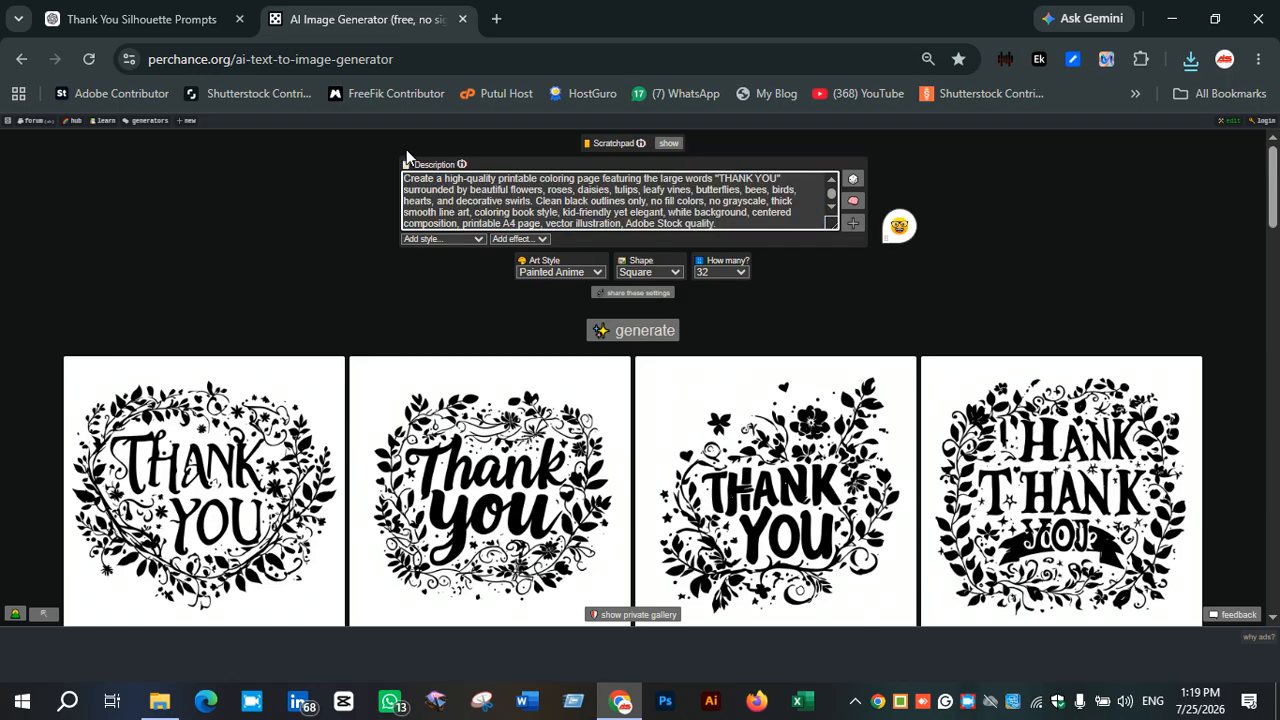
key("Return")
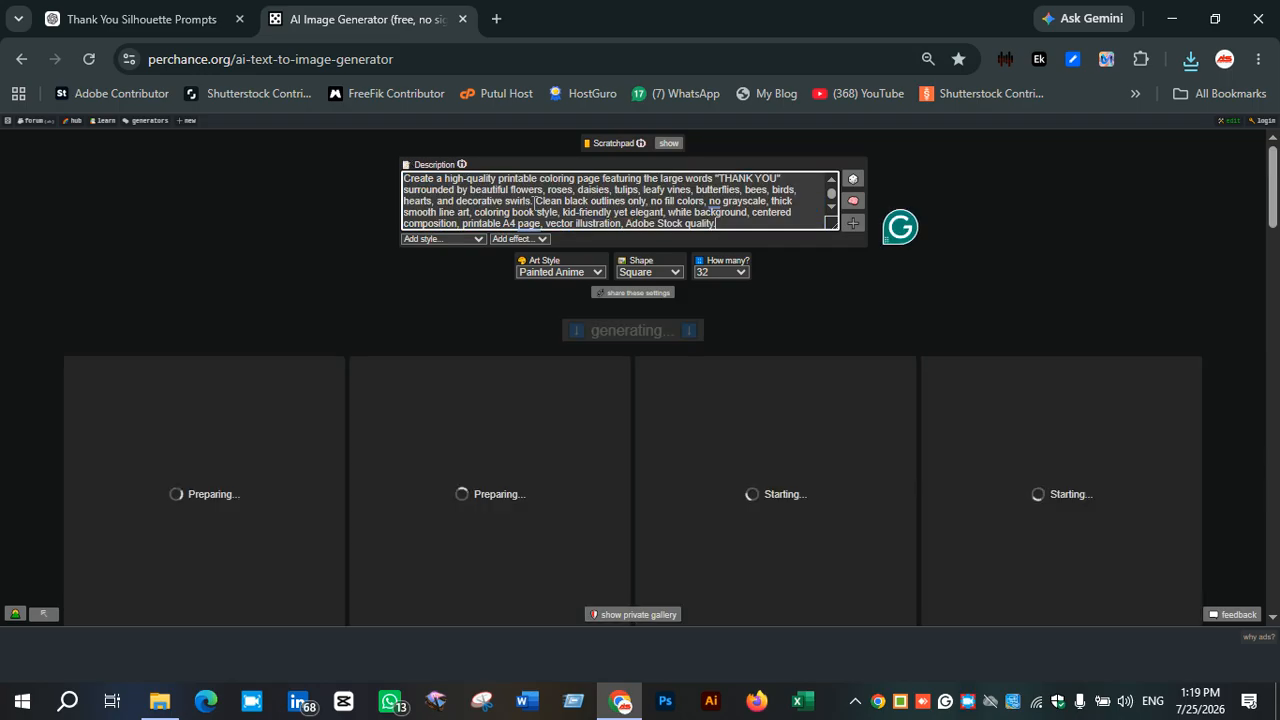
scroll(582, 248, "down", 2)
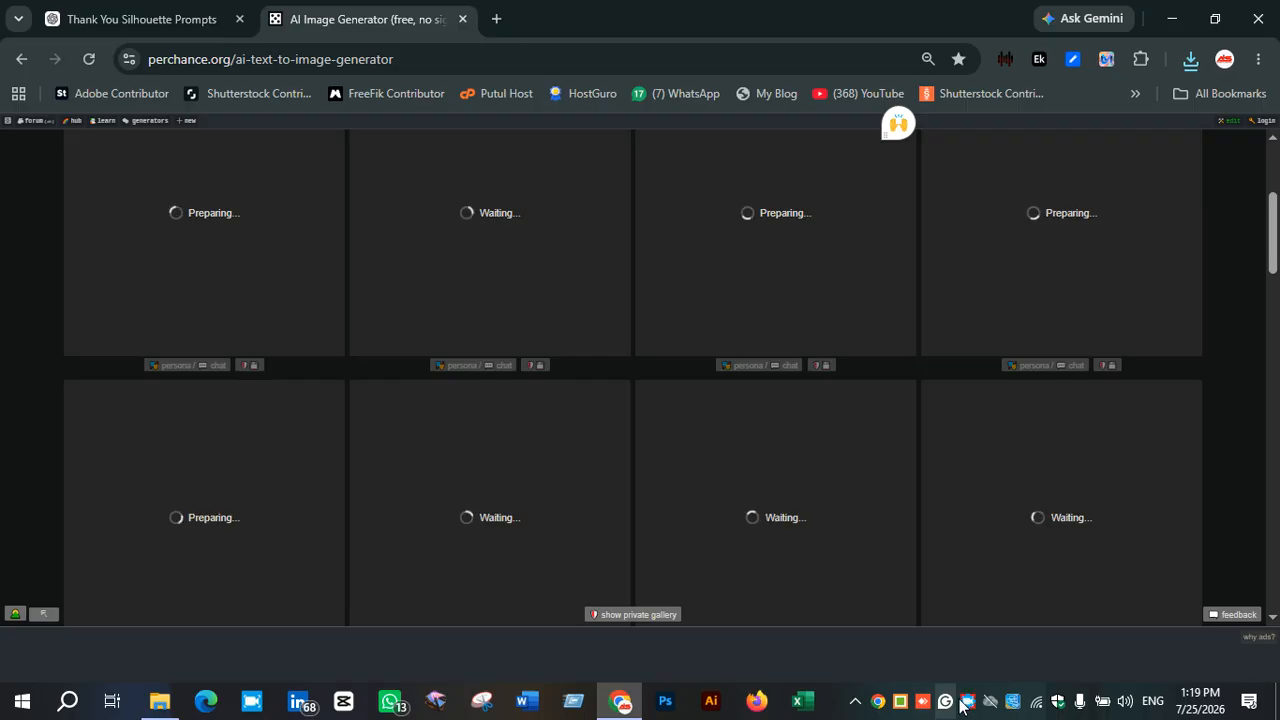
right_click(970, 701)
left_click(1017, 586)
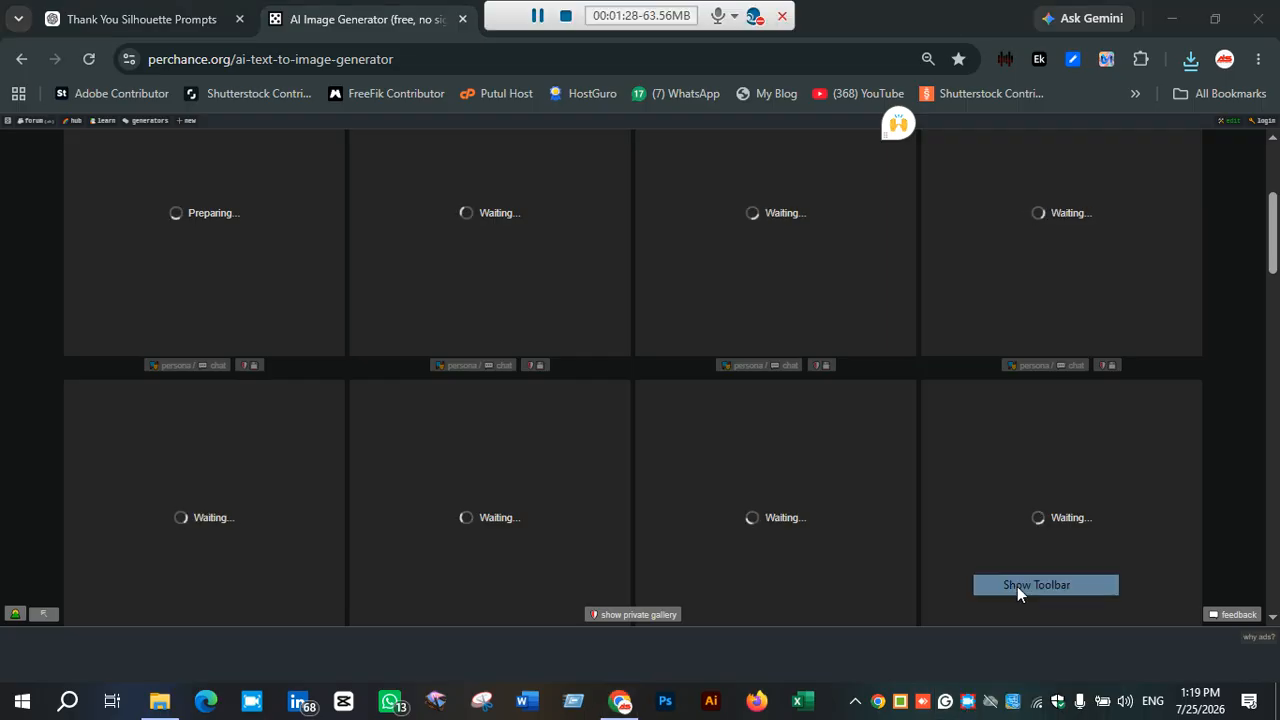
left_click(536, 15)
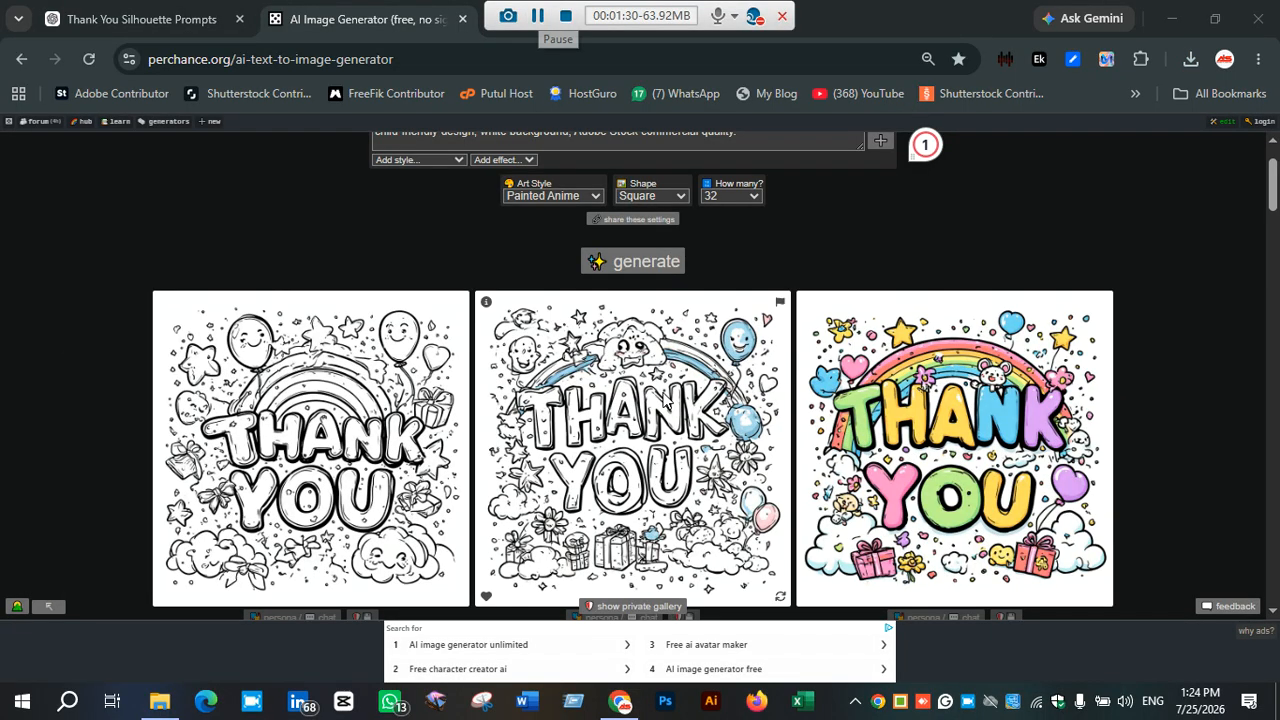
- Save the first uncoloured THANK YOU image with the rainbow and smiling balloons to Downloads
scroll(672, 440, "down", 2)
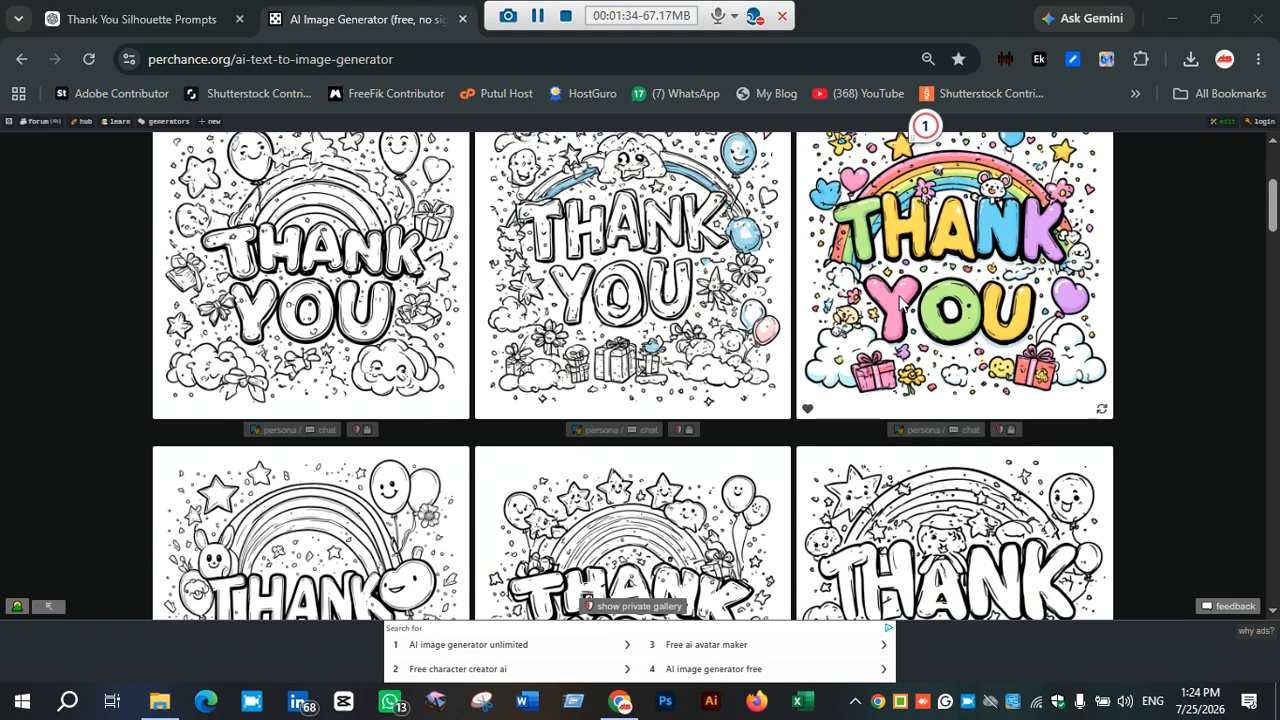
scroll(630, 293, "up", 1)
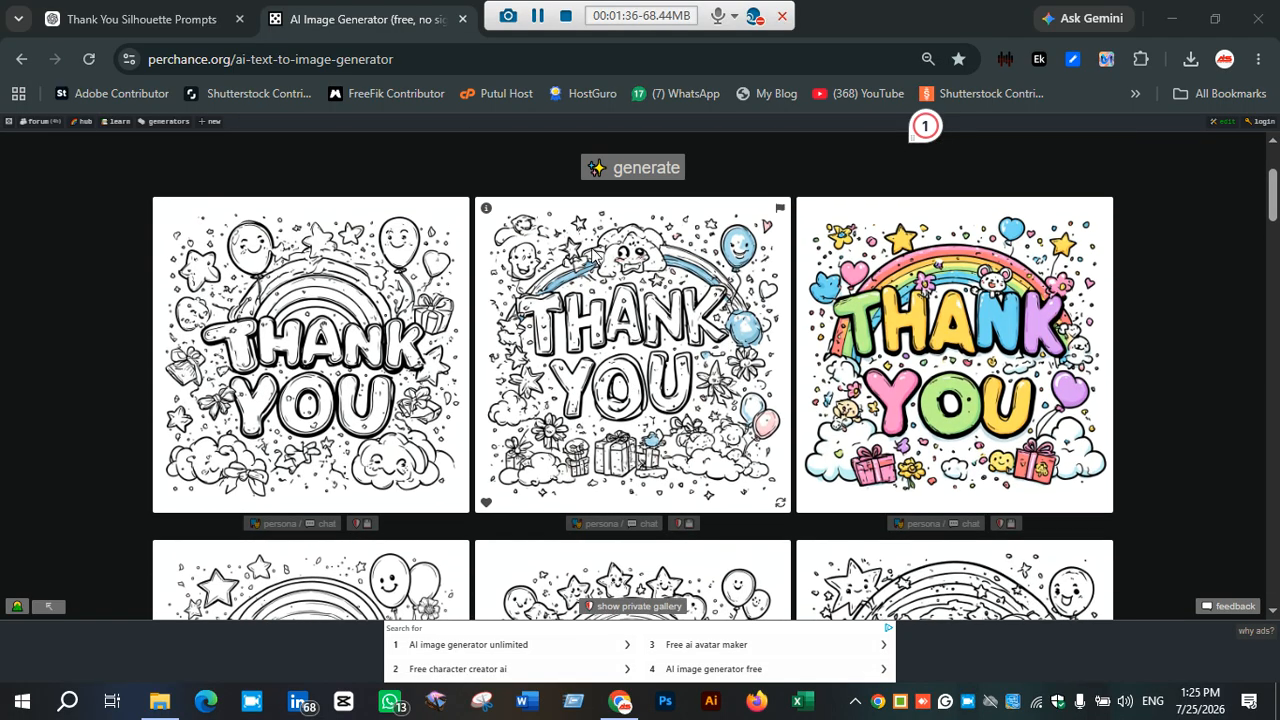
right_click(278, 344)
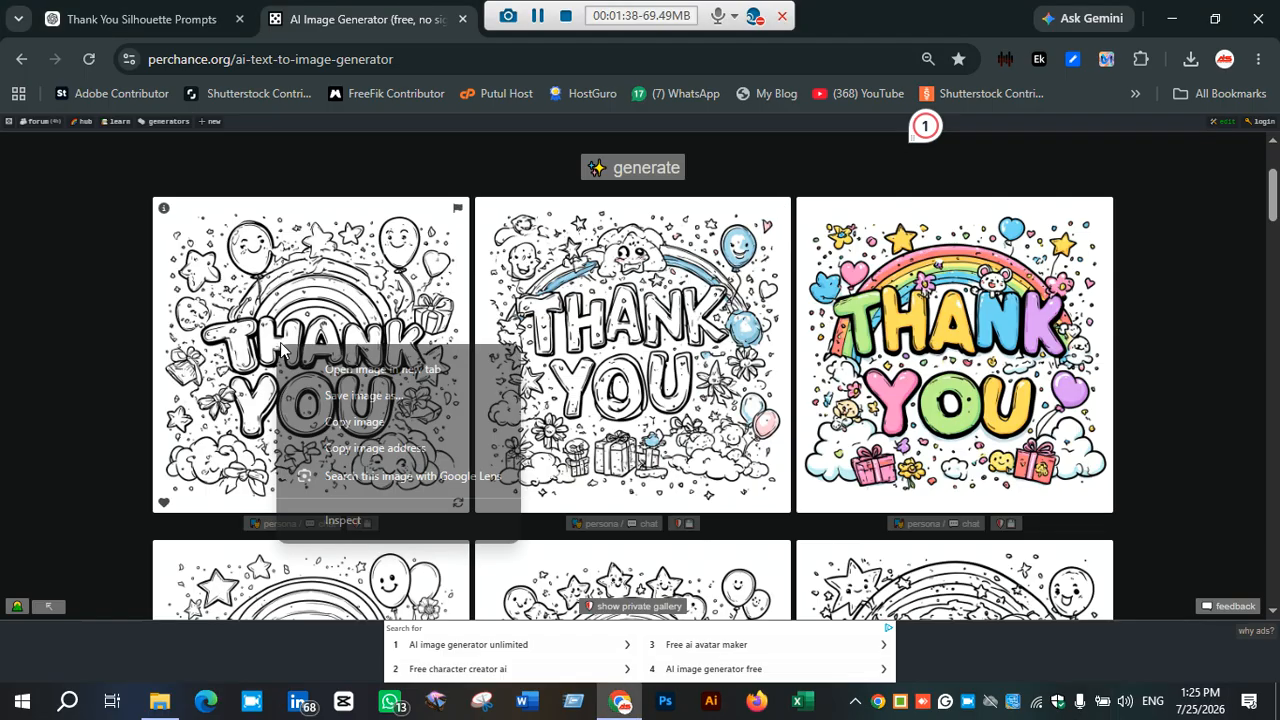
left_click(375, 395)
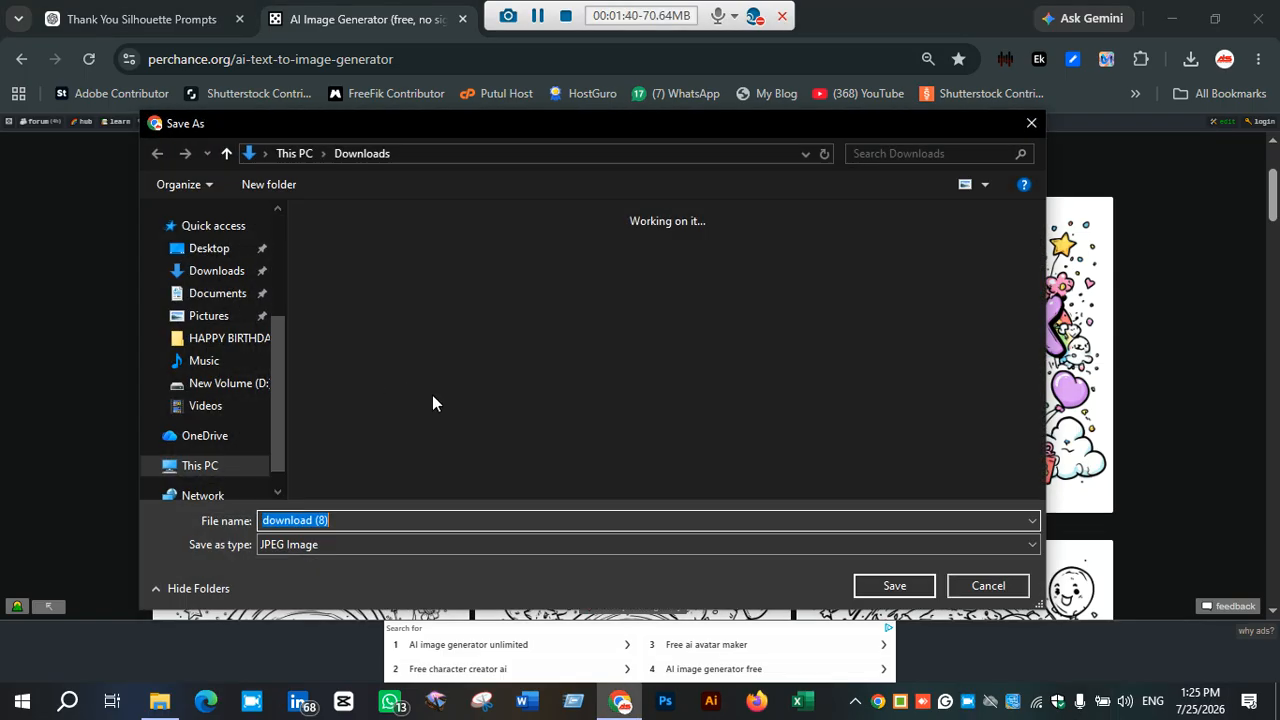
key("Return")
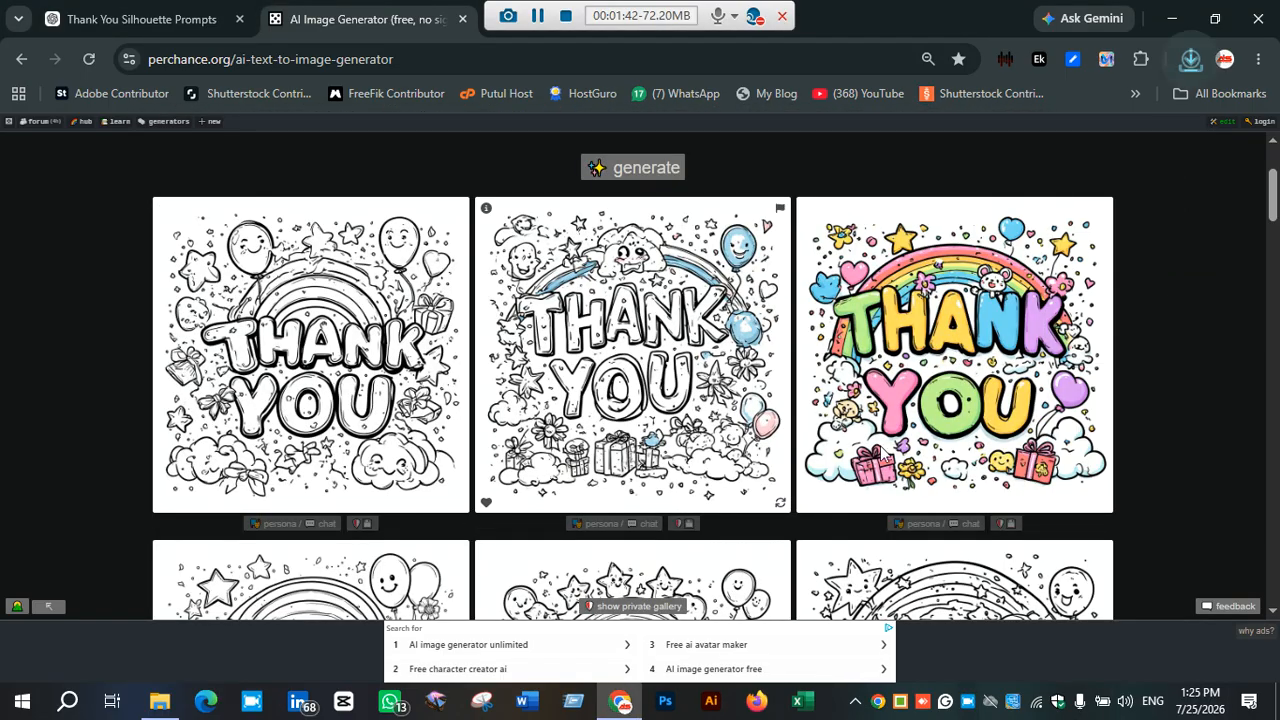
- Save the THANK YOU image with fully coloured bubble letters and a mouse on the rainbow to Downloads
right_click(893, 385)
left_click(948, 431)
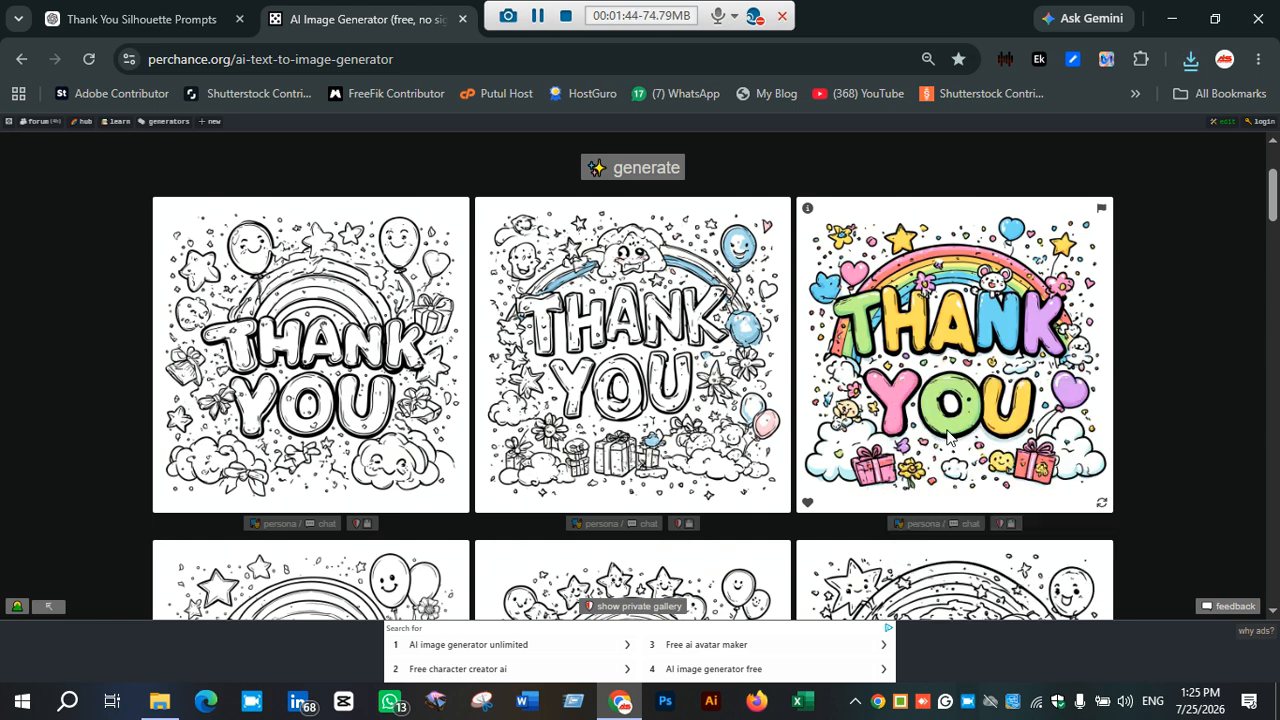
key("Return")
- Save the THANK YOU image with white letters under a bright rainbow and a purple gift to Downloads
scroll(742, 413, "down", 4)
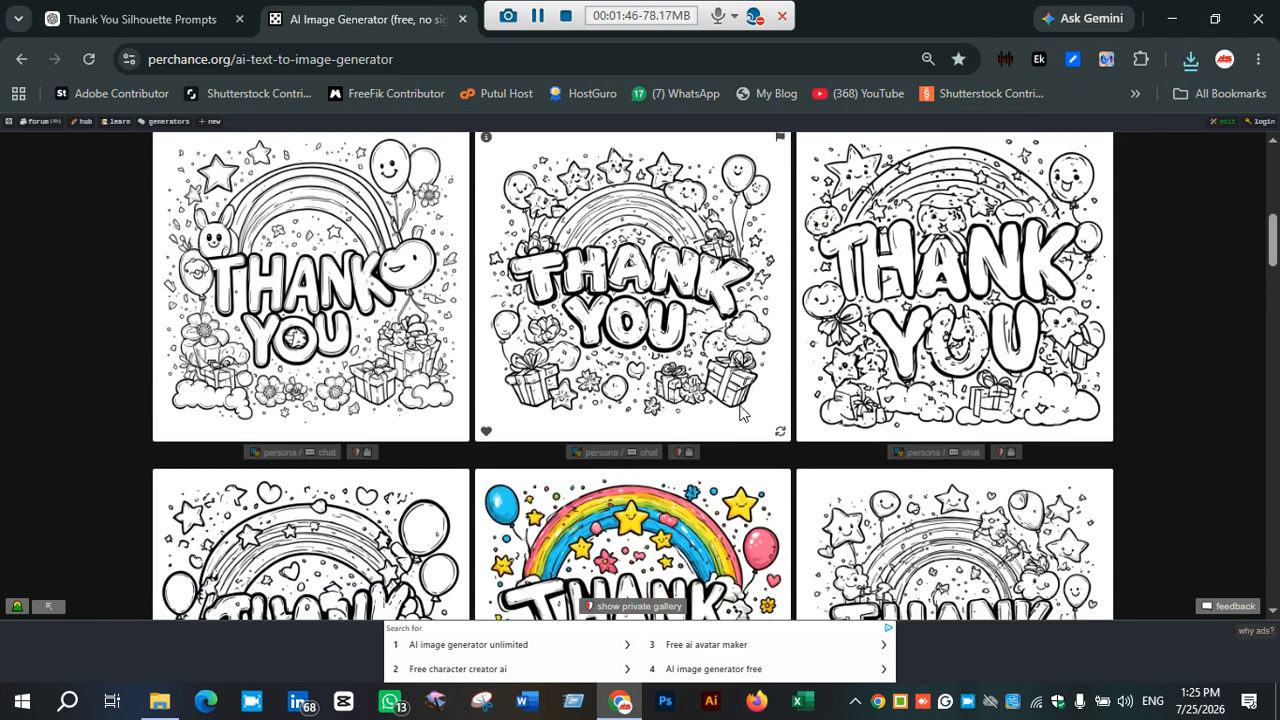
scroll(742, 413, "down", 3)
right_click(731, 320)
left_click(788, 366)
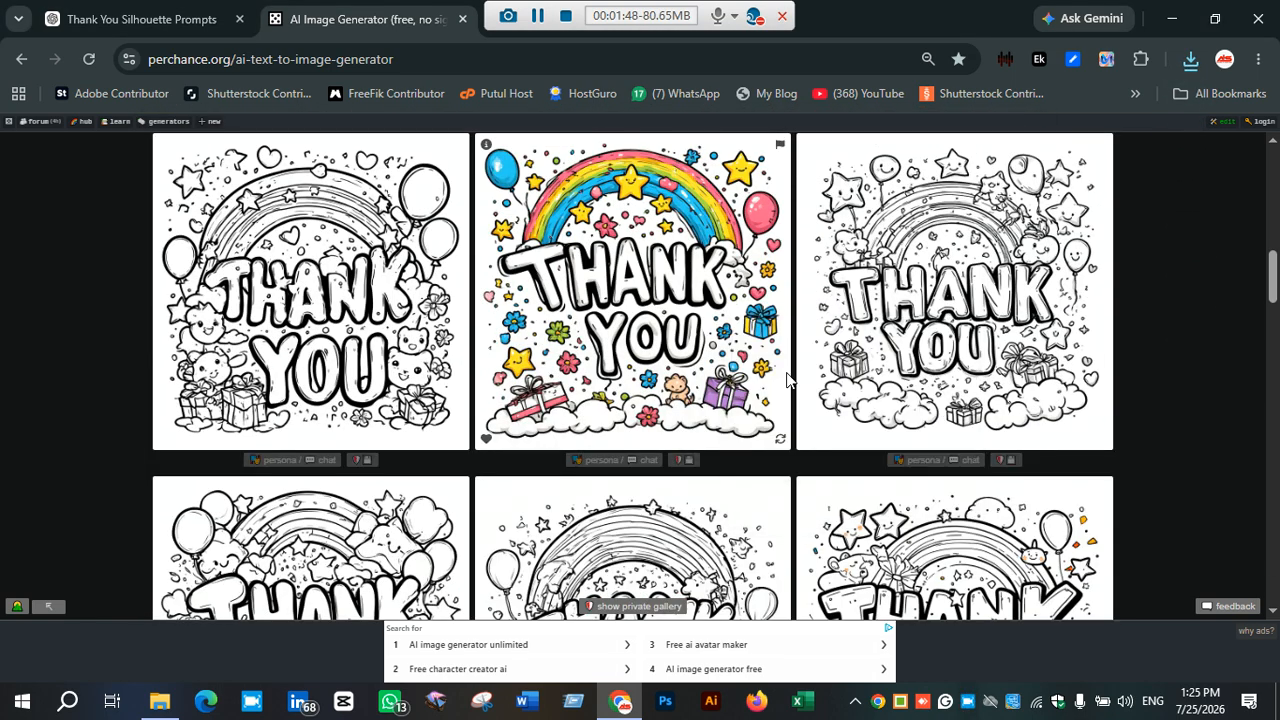
key("Return")
- Save the pastel rainbow THANK YOU image with white letters and smiling star balloons to Downloads
scroll(773, 370, "down", 4)
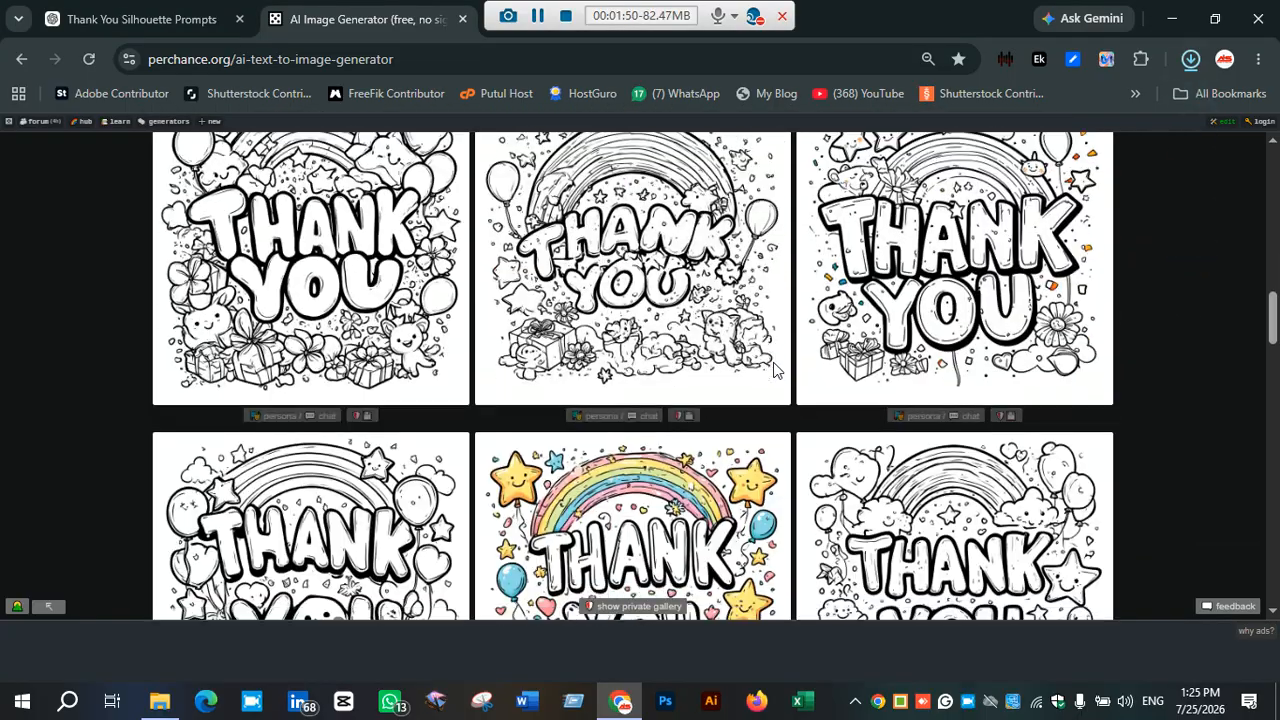
scroll(775, 370, "down", 5)
scroll(775, 370, "up", 3)
right_click(648, 370)
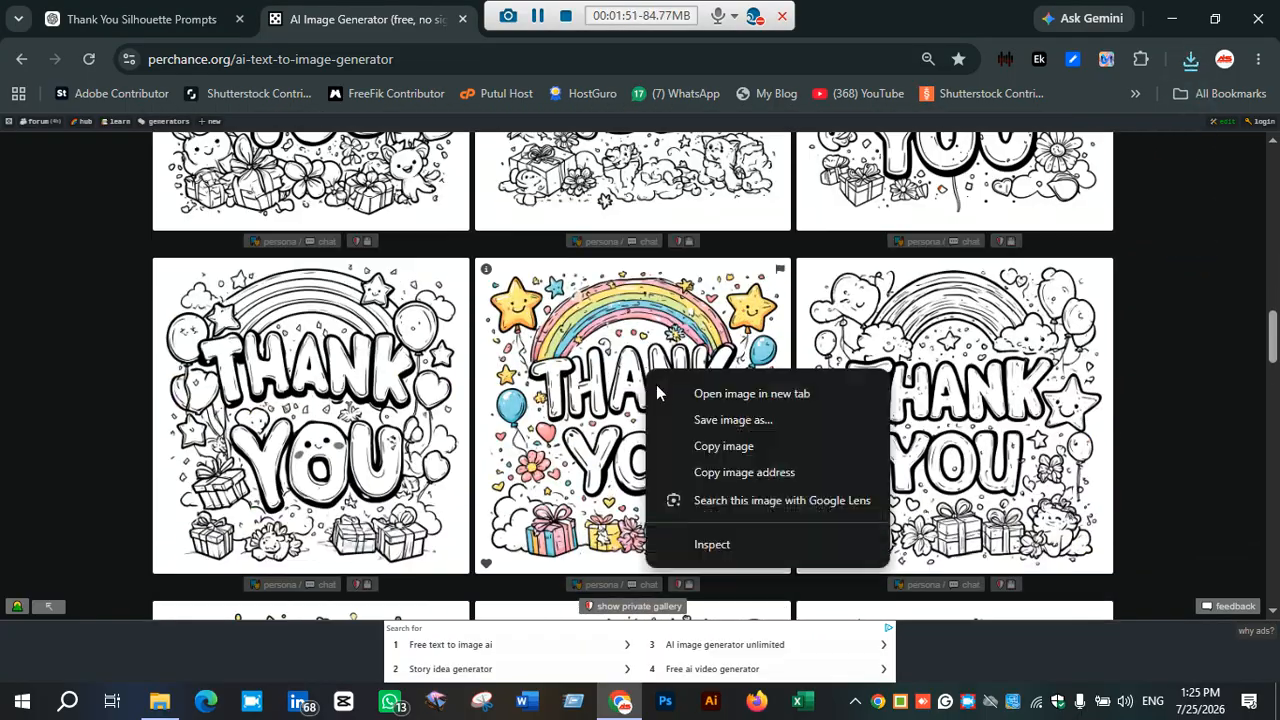
left_click(705, 440)
key("Return")
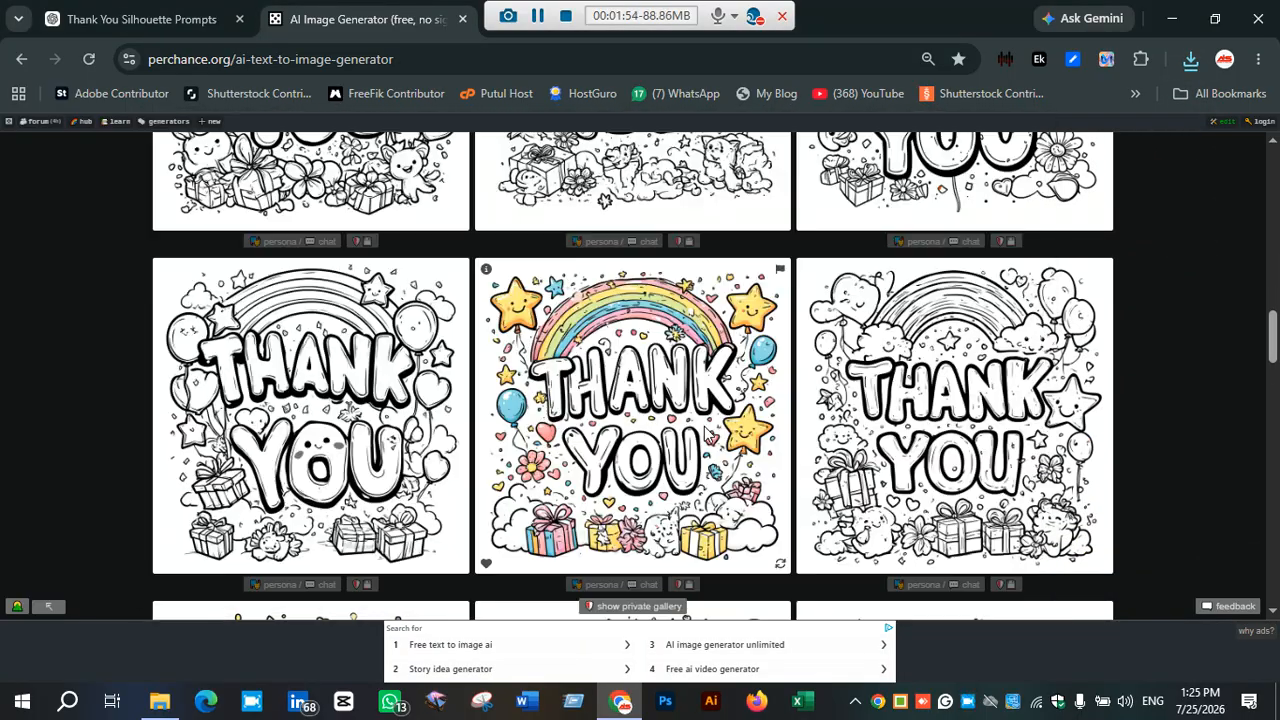
- Save the THANK YOU image with yellow upper letters, purple balloons and a large pile of gifts to Downloads
scroll(175, 432, "down", 4)
right_click(222, 348)
left_click(312, 397)
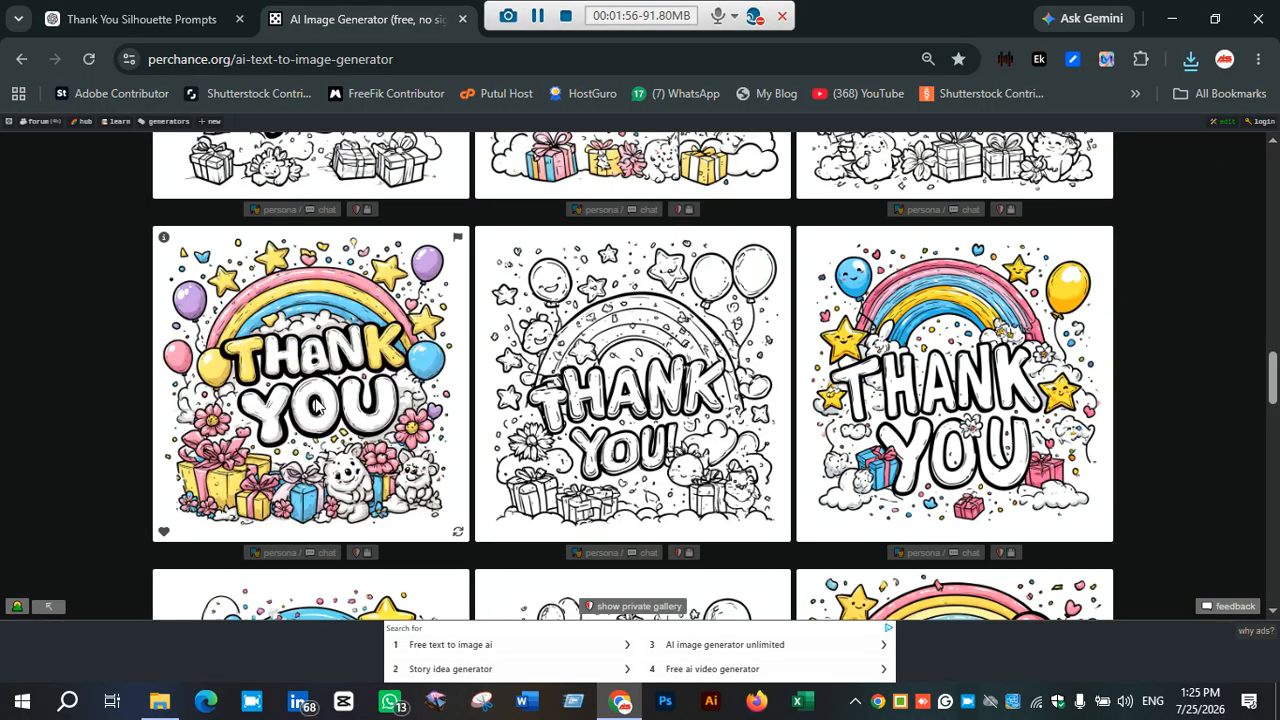
key("Return")
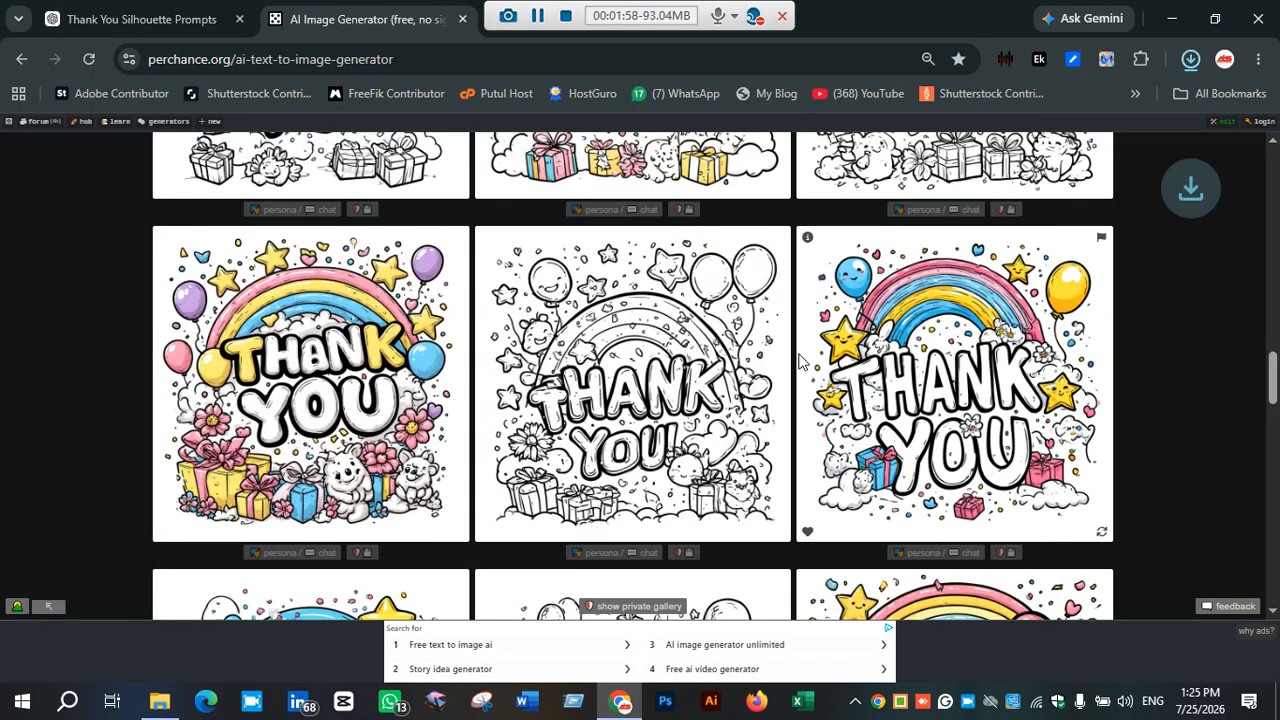
- Save the THANK YOU image with white letters between a smiling blue balloon and a yellow balloon to Downloads
right_click(874, 343)
left_click(909, 394)
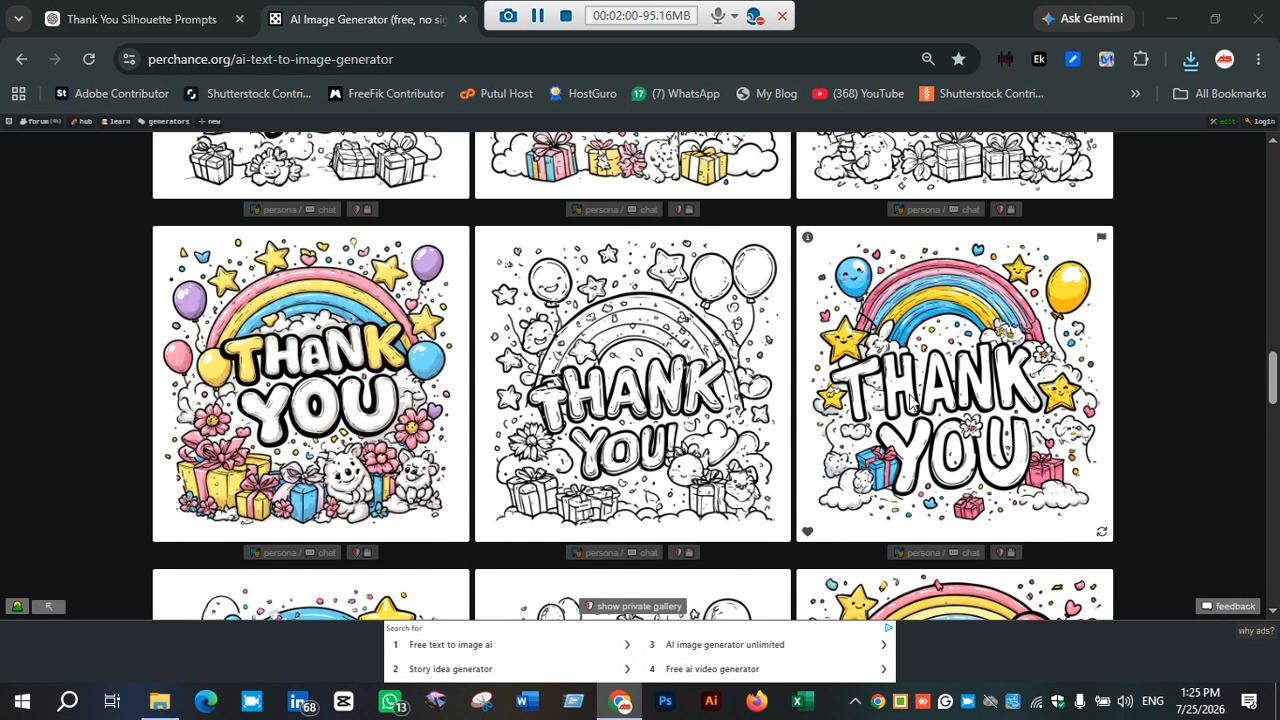
key("Return")
- Save the THANK YOU image with thick black-outlined letters, a smiling pink balloon and teal gifts to Downloads
scroll(905, 395, "down", 3)
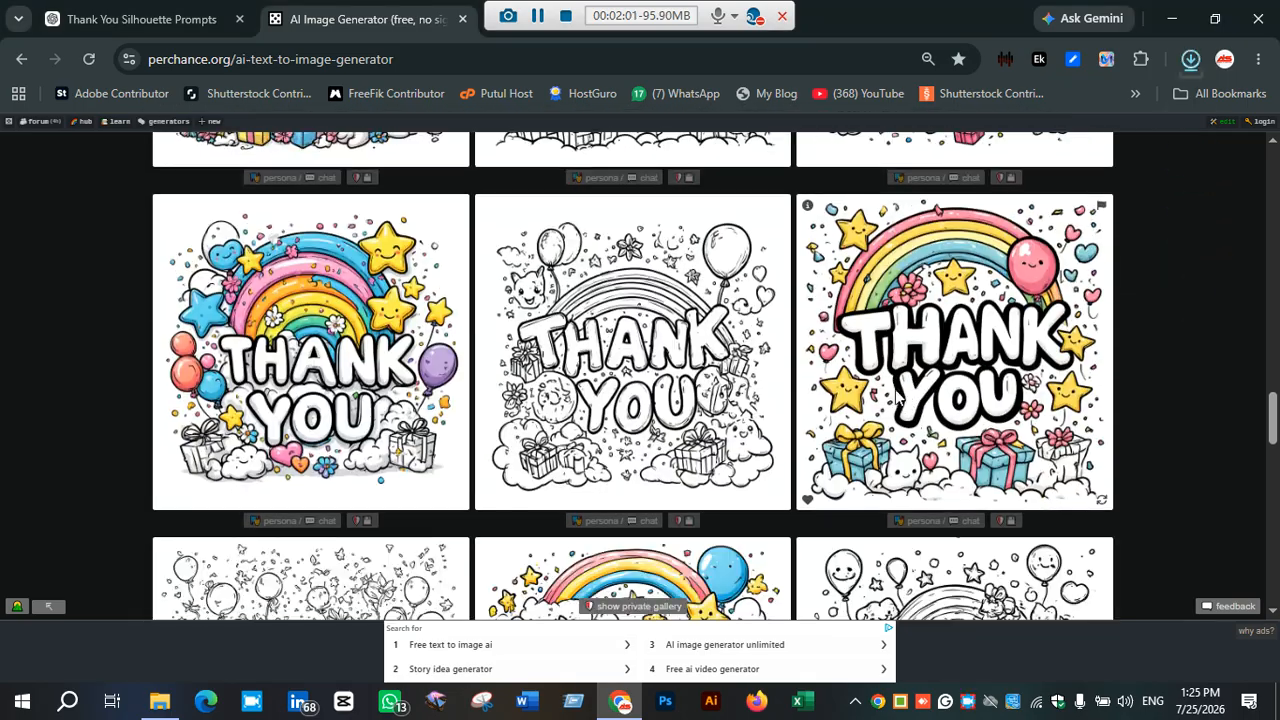
right_click(930, 340)
left_click(962, 385)
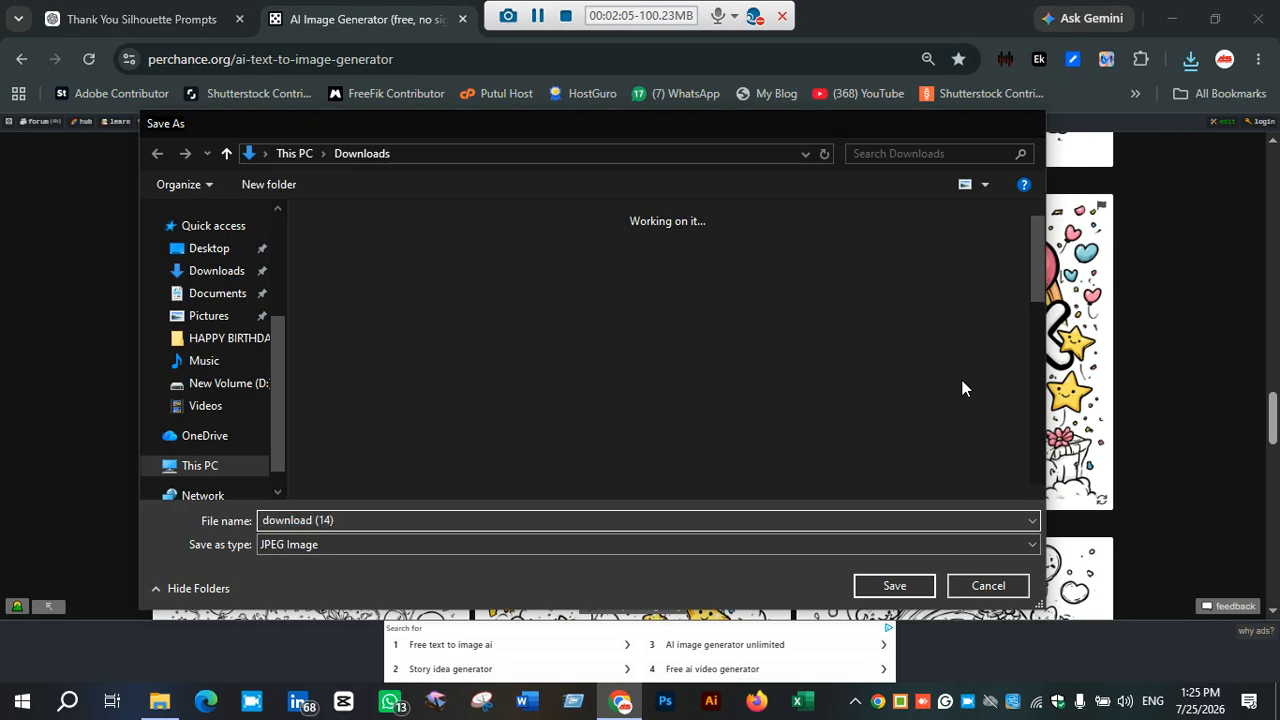
key("Return")
- Save the THANK YOU image with the blue-topped rainbow, purple balloon and uncoloured gifts to Downloads
right_click(306, 328)
left_click(357, 376)
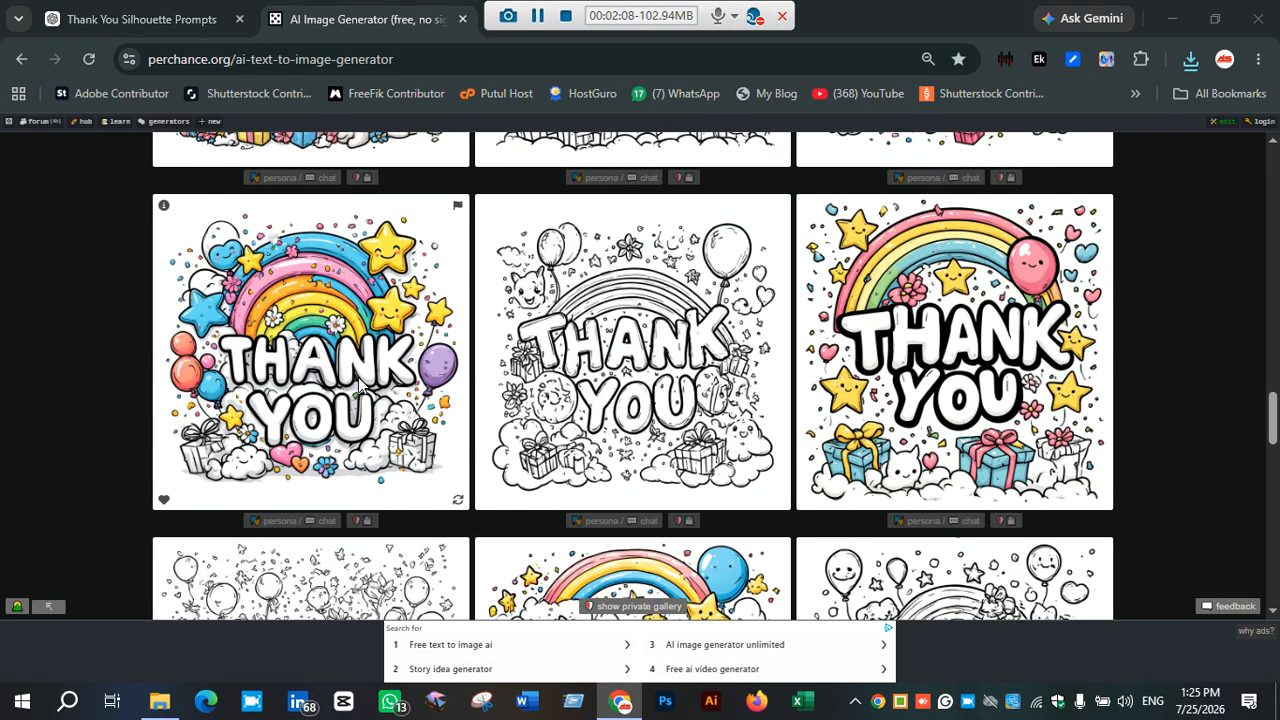
key("Return")
- Save the THANK YOU image with pink YOU letters, a smiling cloud and a partial rainbow to Downloads
scroll(358, 380, "down", 5)
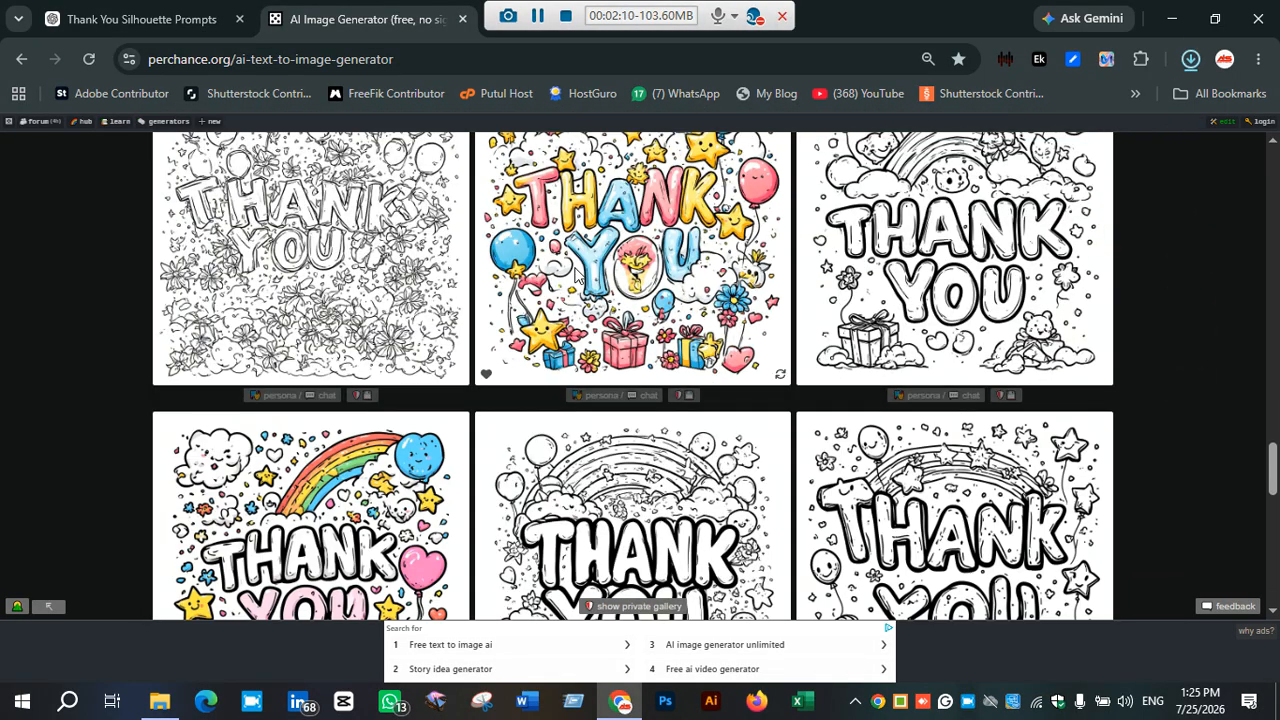
scroll(575, 275, "down", 2)
right_click(345, 297)
left_click(430, 351)
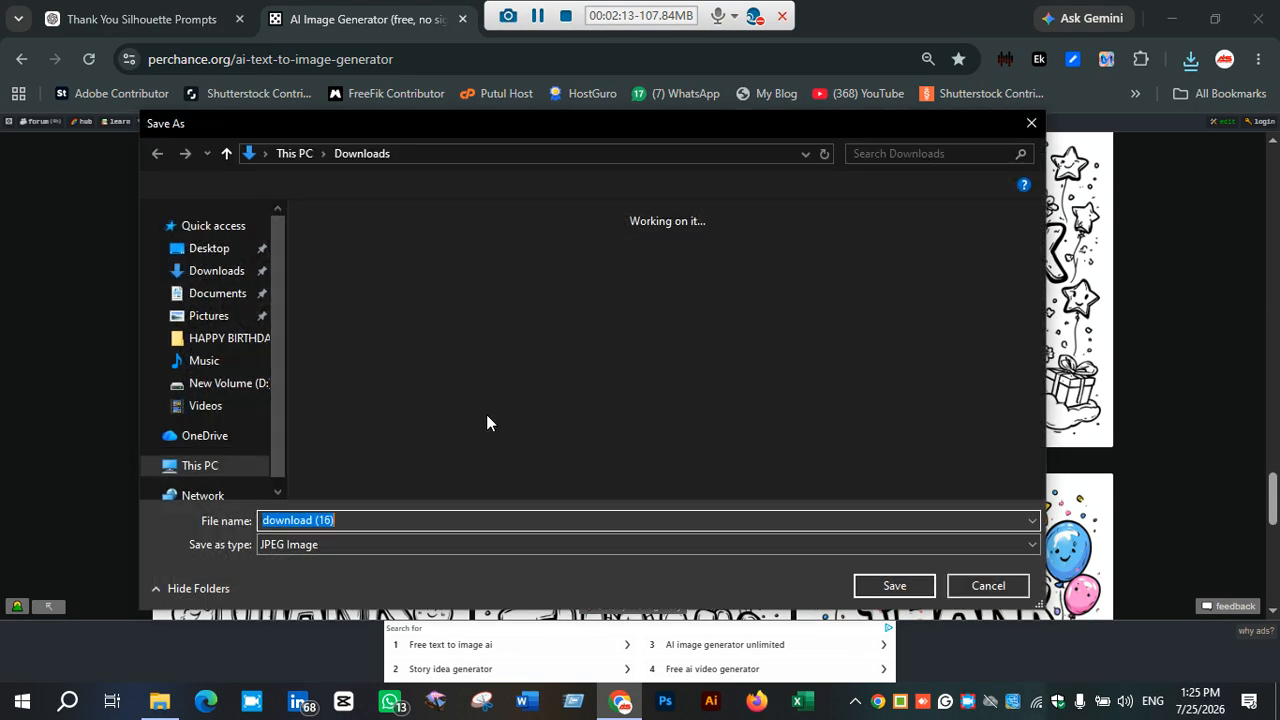
key("Return")
- Save the colourful THANK YOU image with red, green and blue smiling balloons to Downloads
scroll(835, 430, "down", 3)
right_click(956, 262)
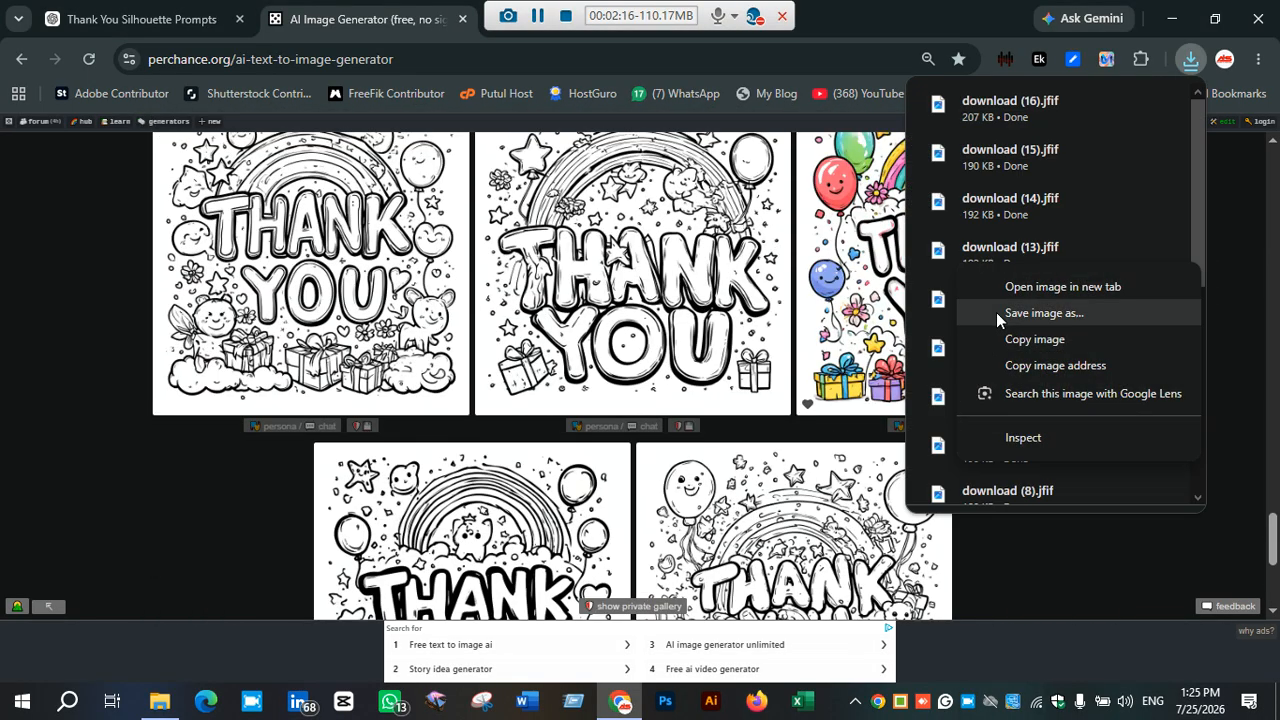
left_click(1000, 308)
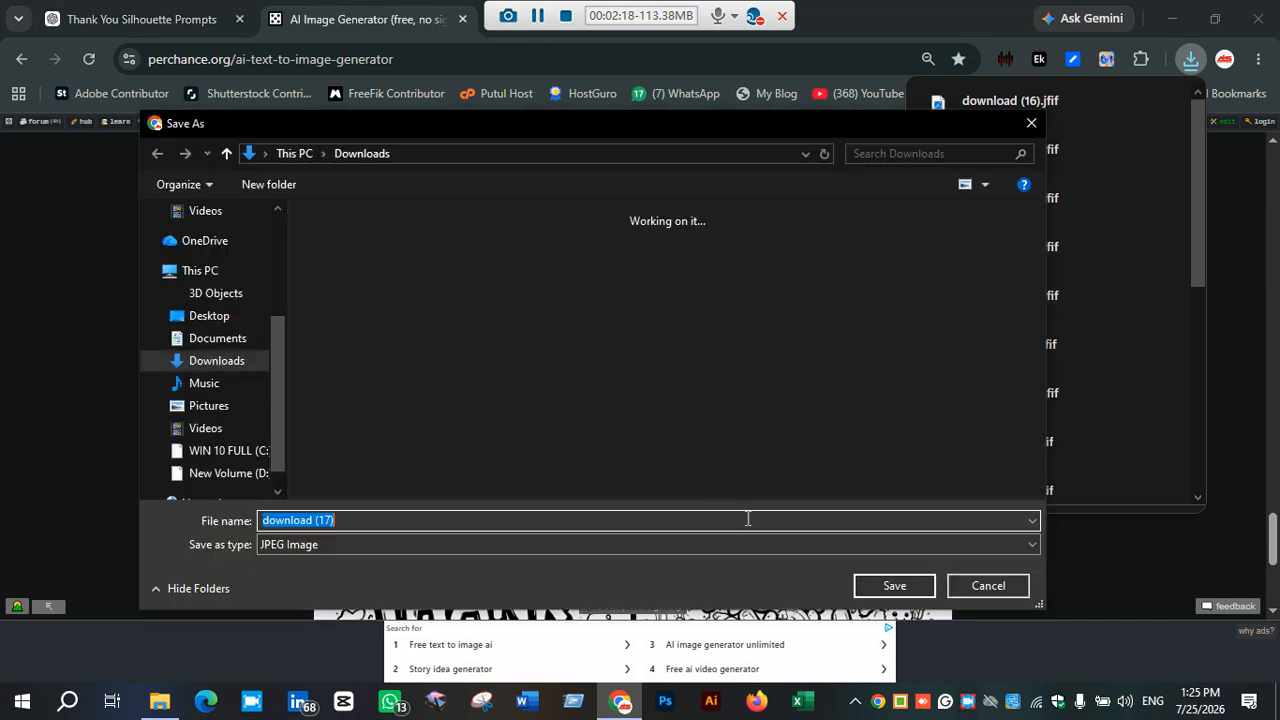
left_click(896, 585)
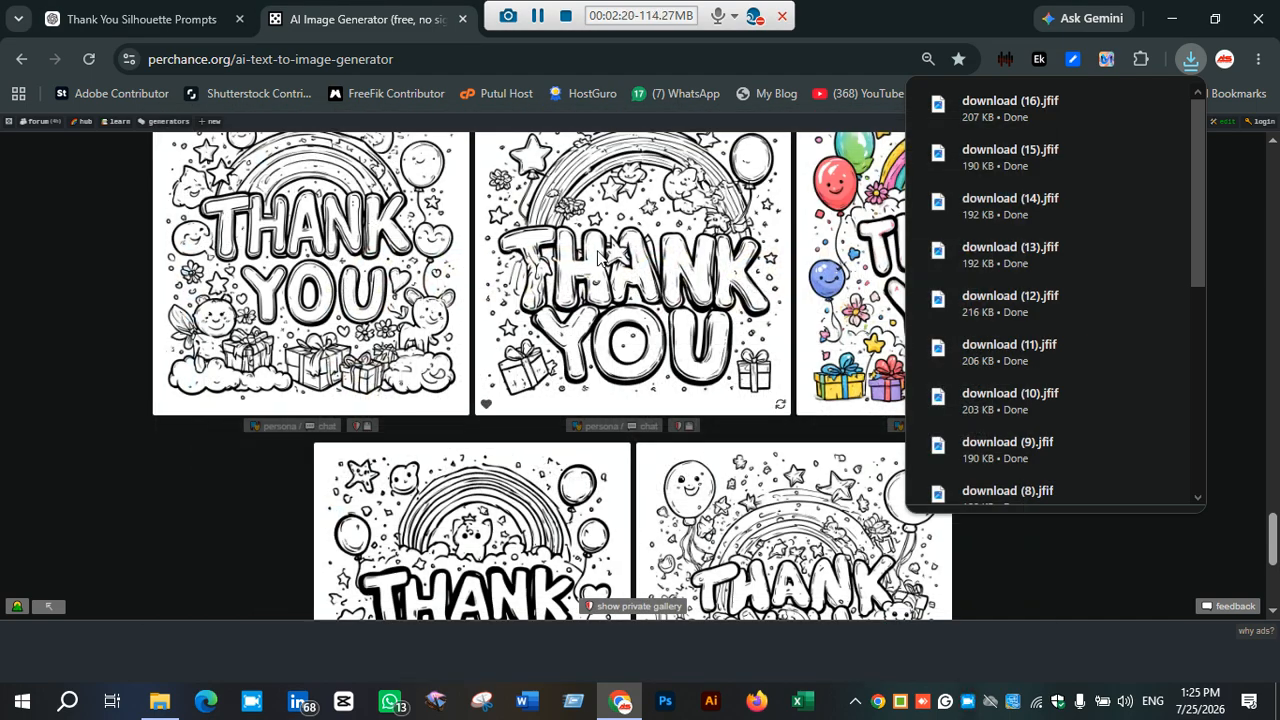
- Switch to the Downloads folder in File Explorer and copy the coloured images download (9) through download (17)
scroll(576, 244, "down", 5)
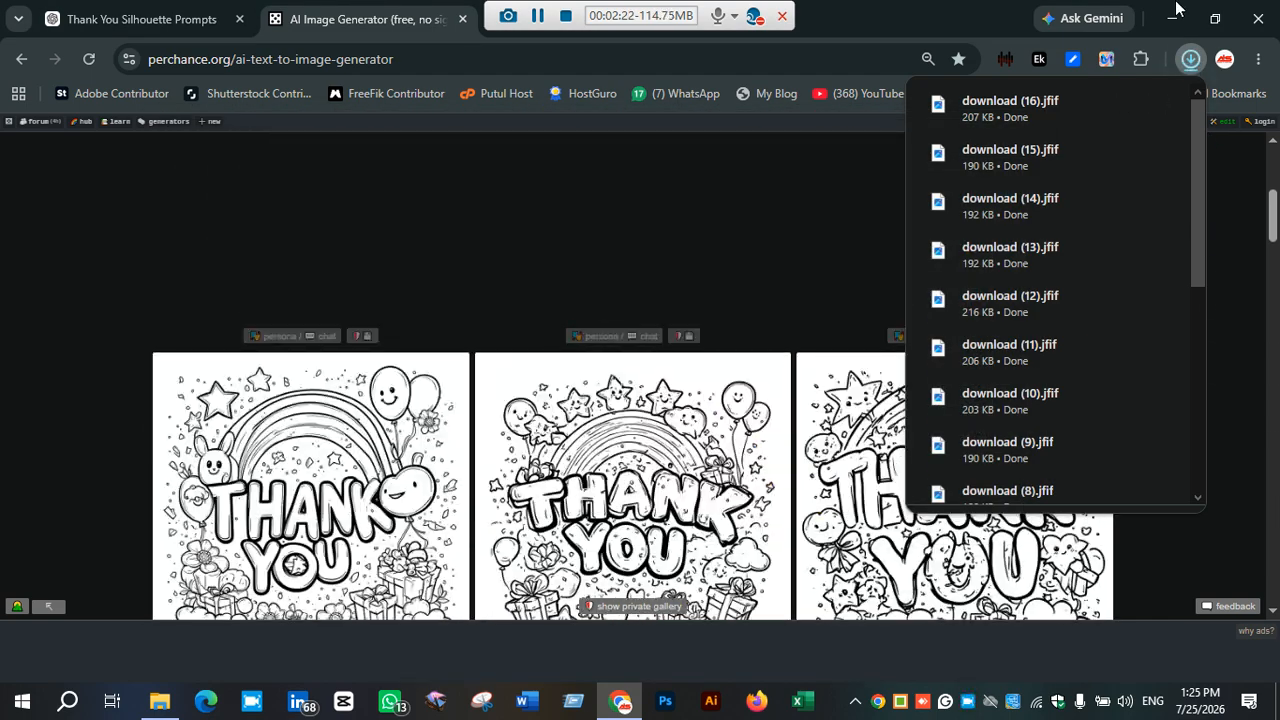
left_click(1180, 20)
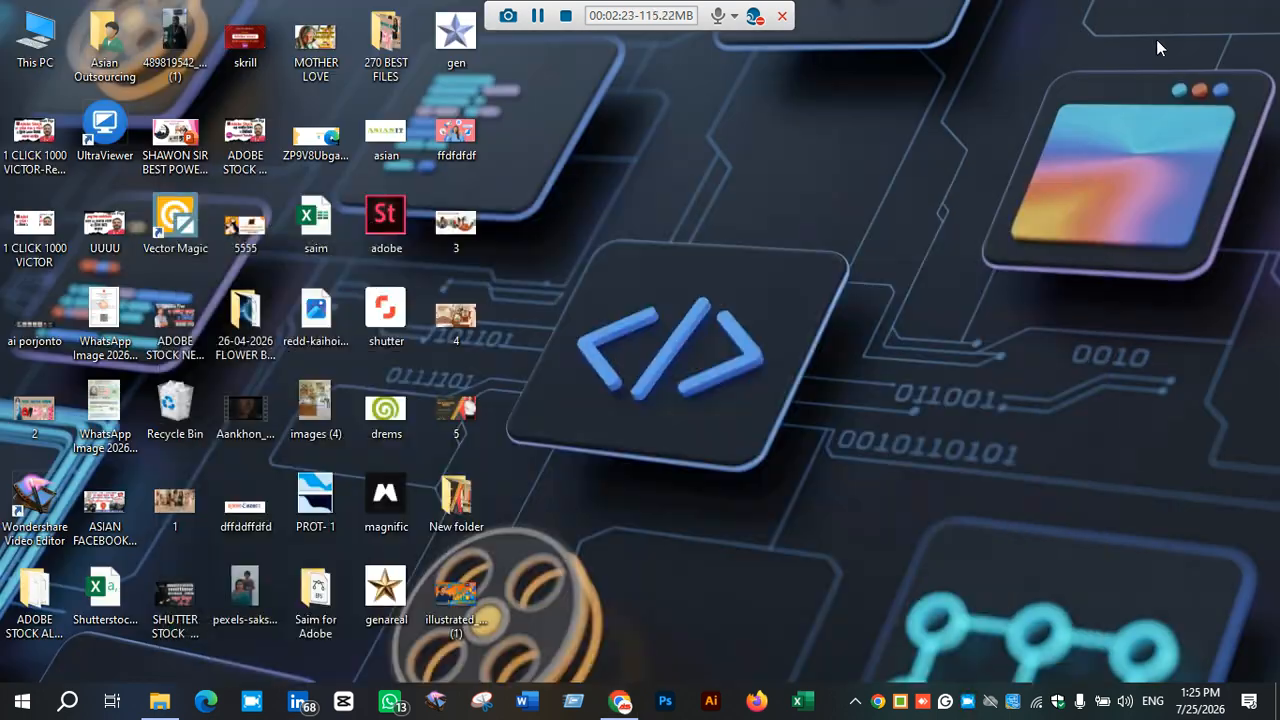
left_click(158, 700)
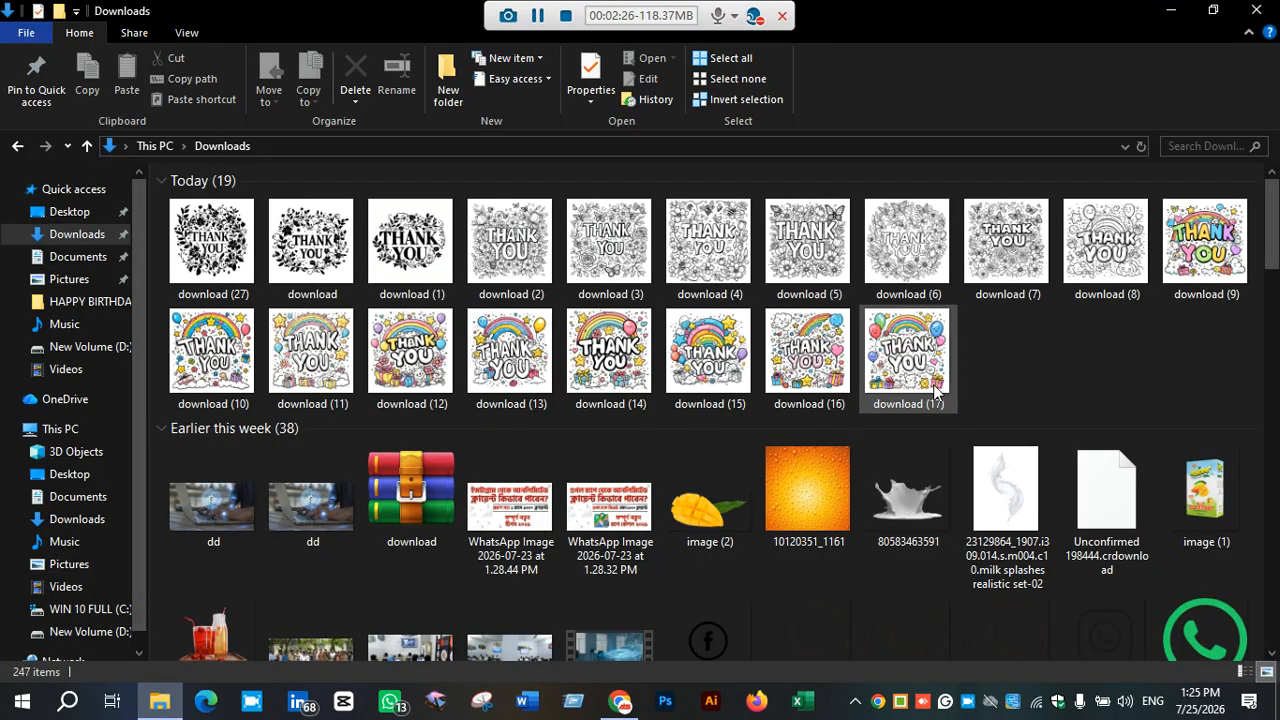
left_click_drag(1052, 335, 248, 346)
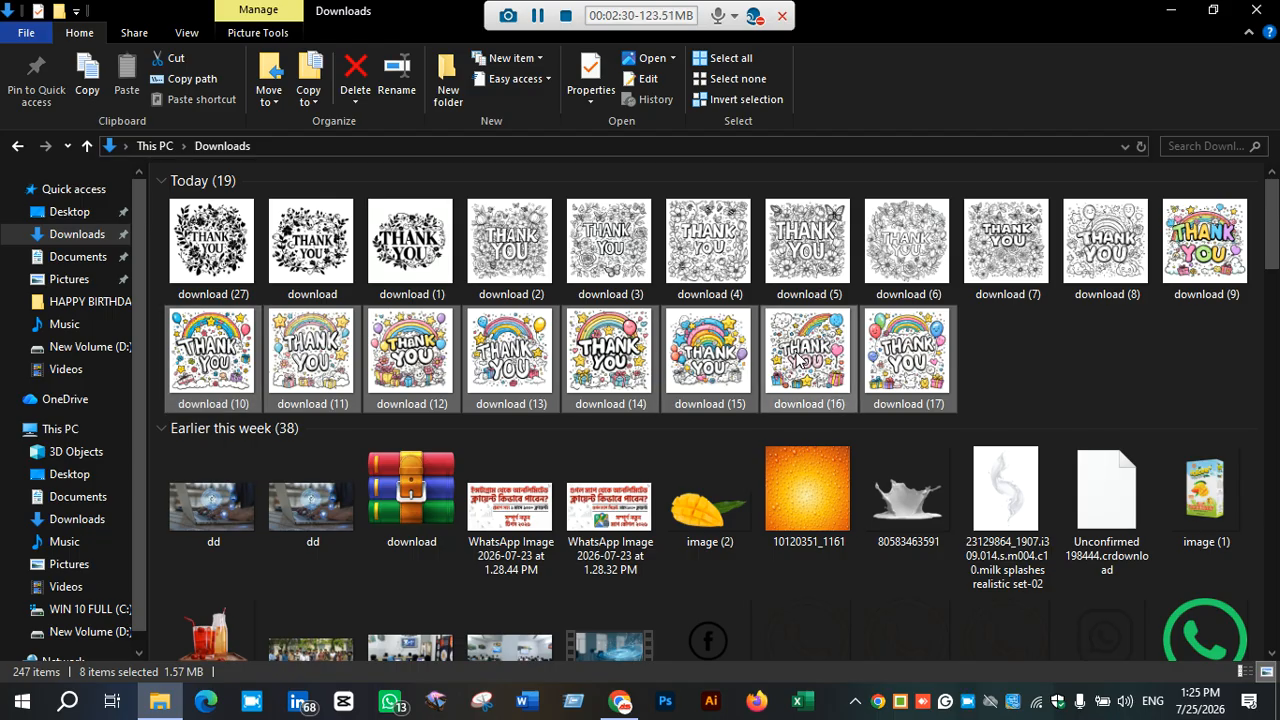
left_click(1203, 263, "ctrl")
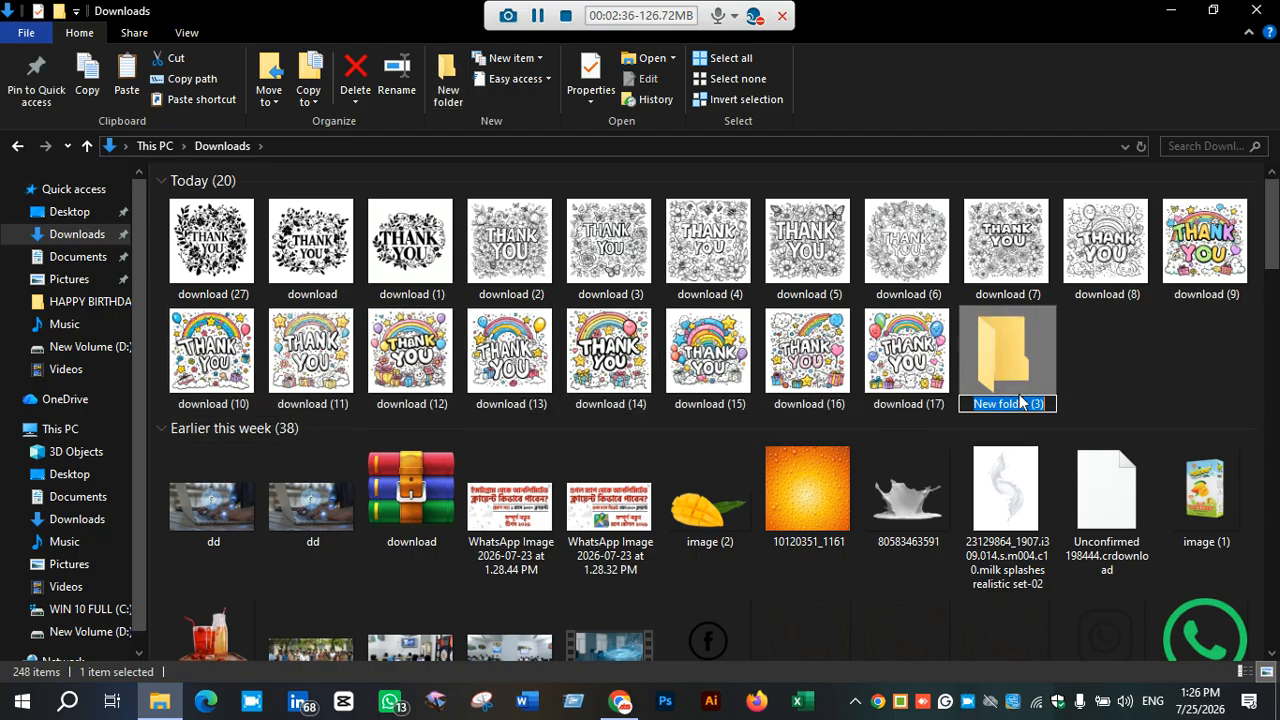
- Name the new Downloads folder "color thank you" and paste the copied coloured images into it
type("ে")
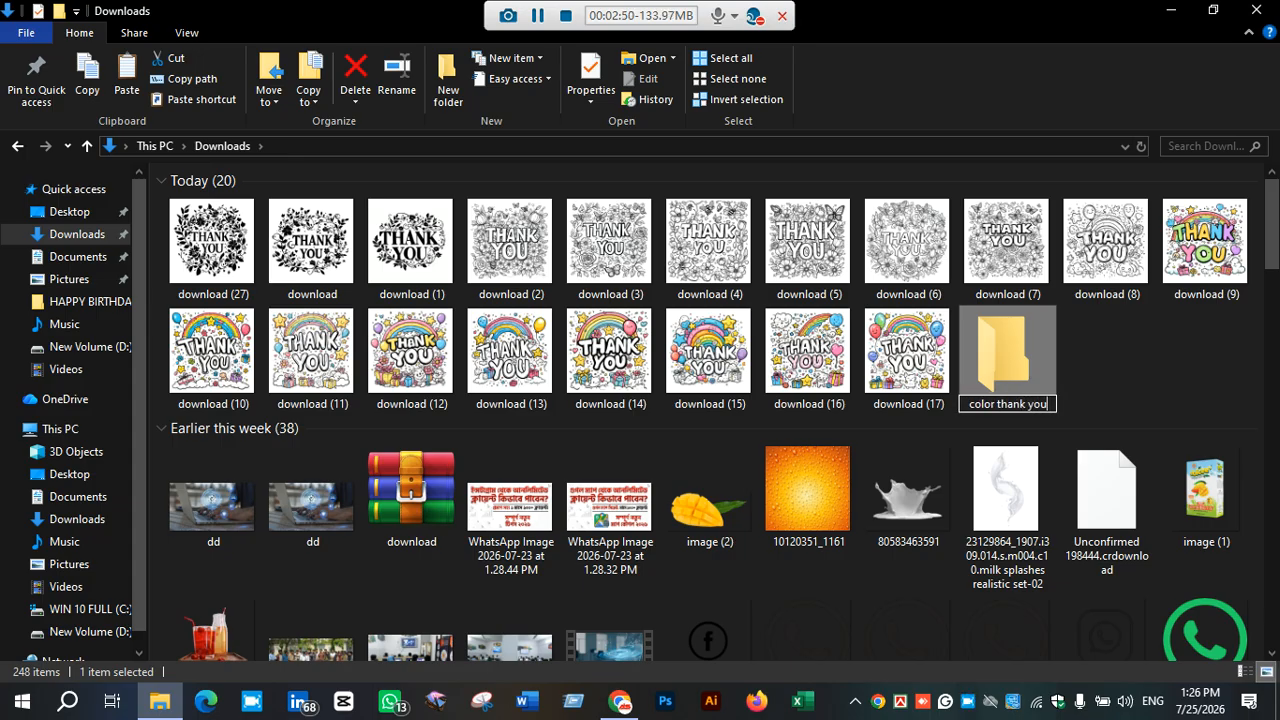
key("Return")
double_click(1010, 380)
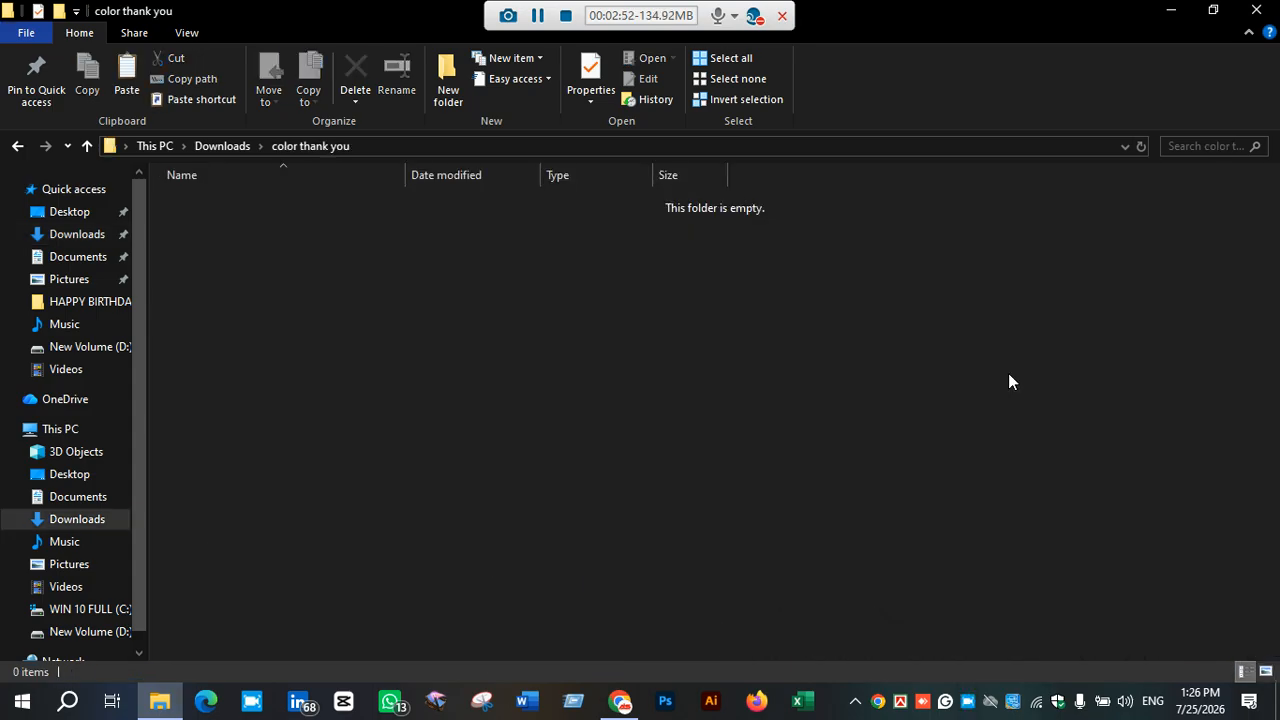
key("ctrl+v")
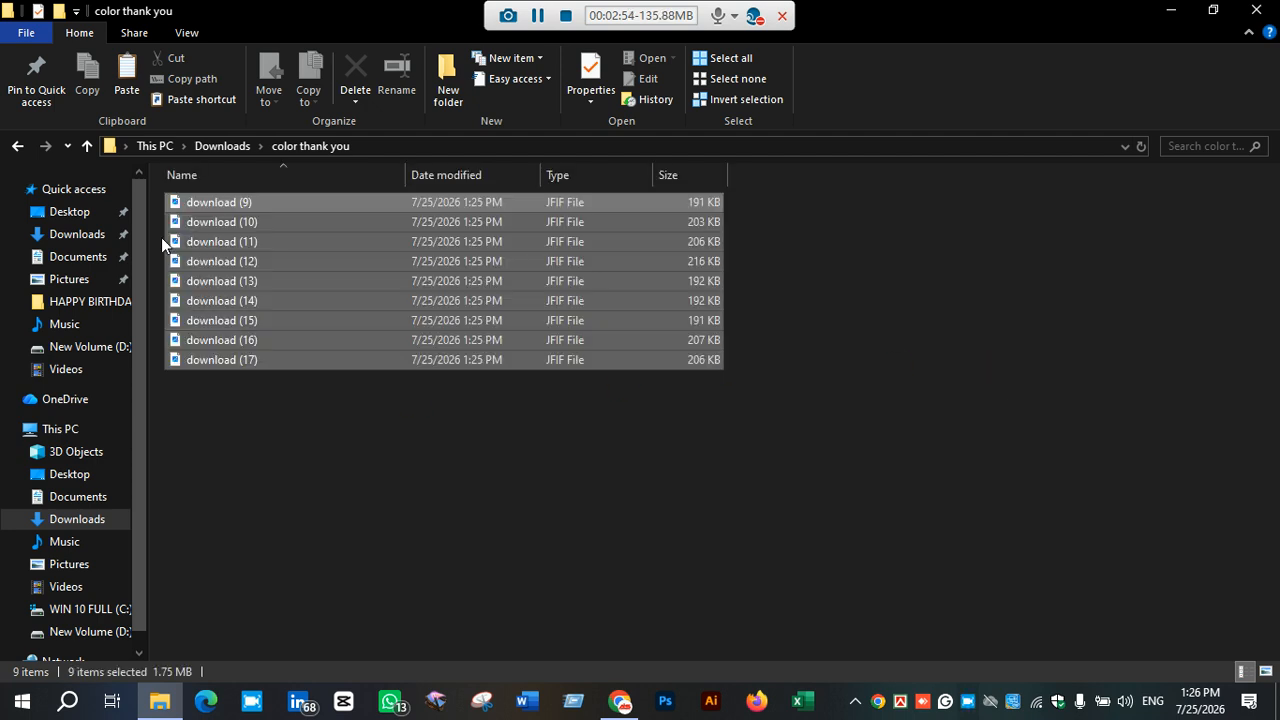
- Delete the original coloured images download (9) through download (17) from the main Downloads folder
left_click(20, 147)
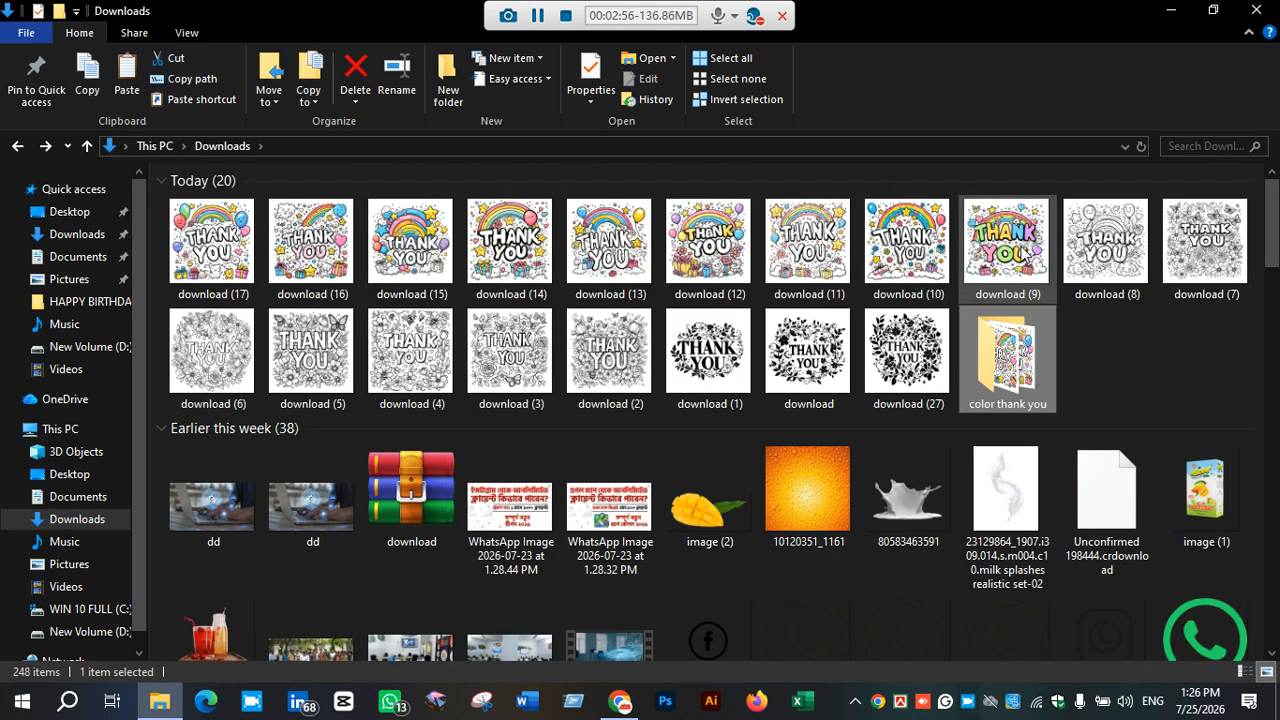
left_click(1016, 262)
left_click(195, 268, "shift")
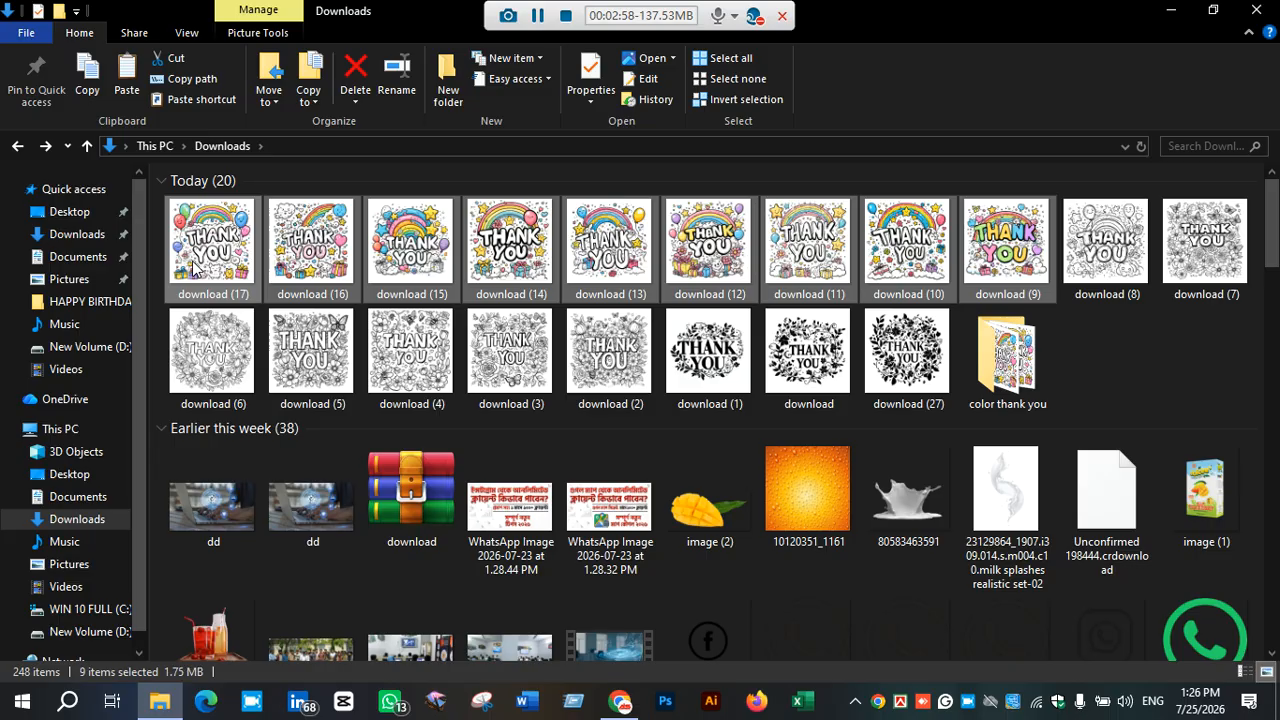
key("Delete")
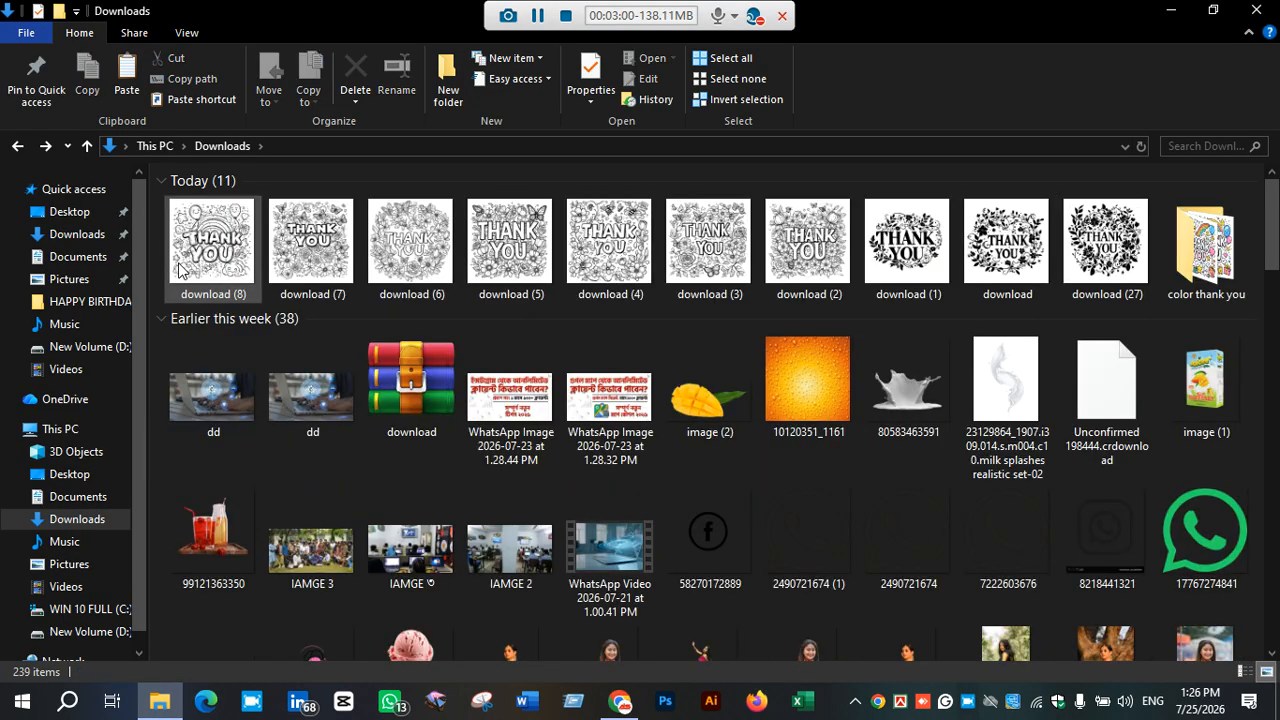
- Create a folder named "black and white thank you" in Downloads
left_click(448, 78)
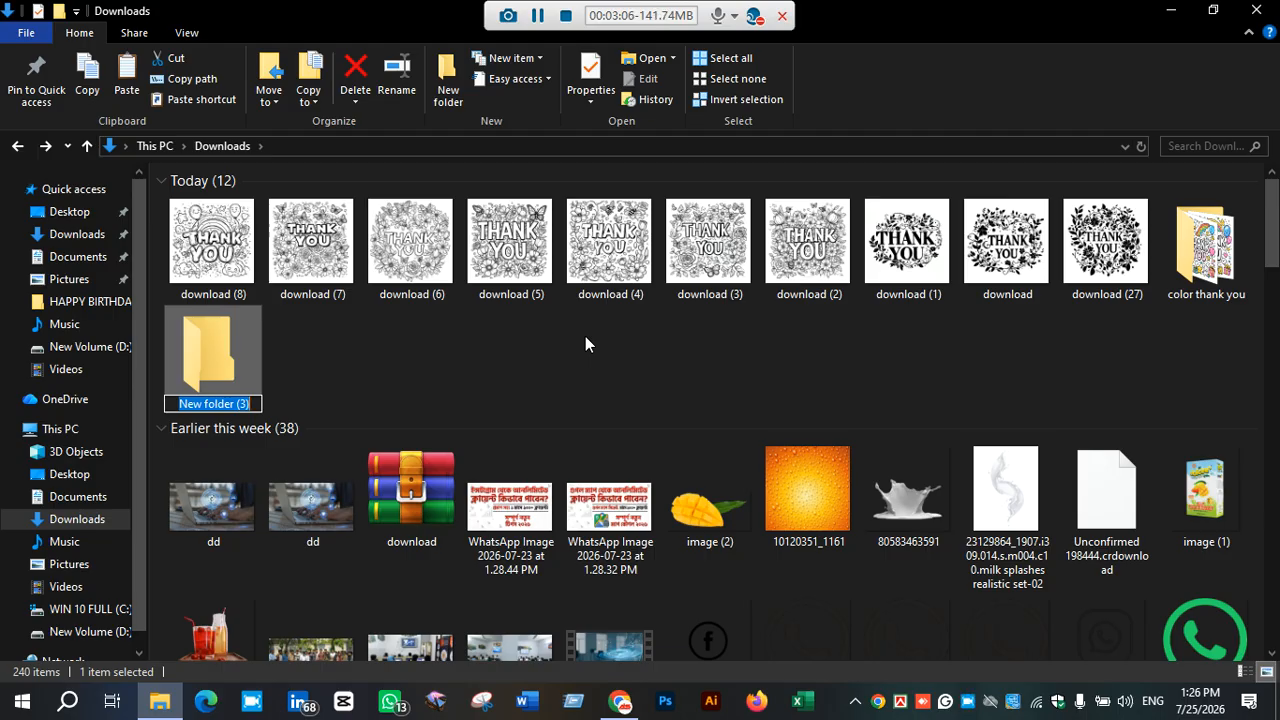
type("bi")
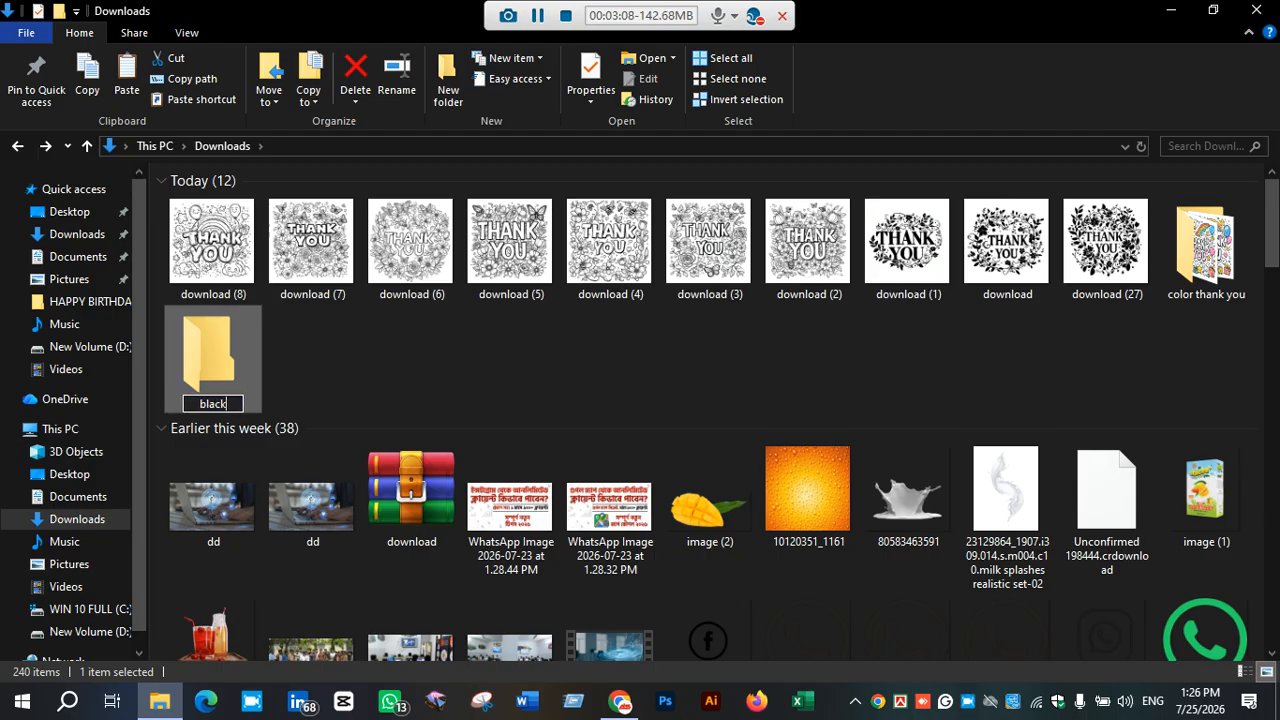
type("ack and white")
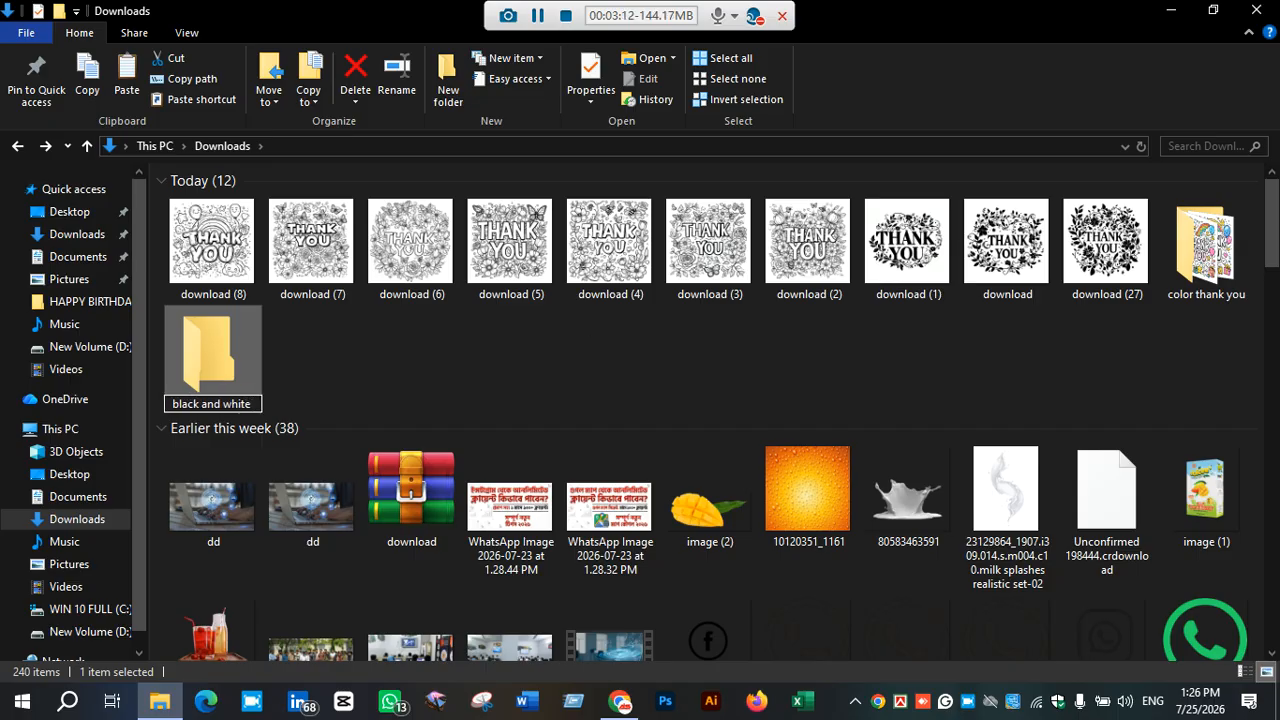
type(" thank")
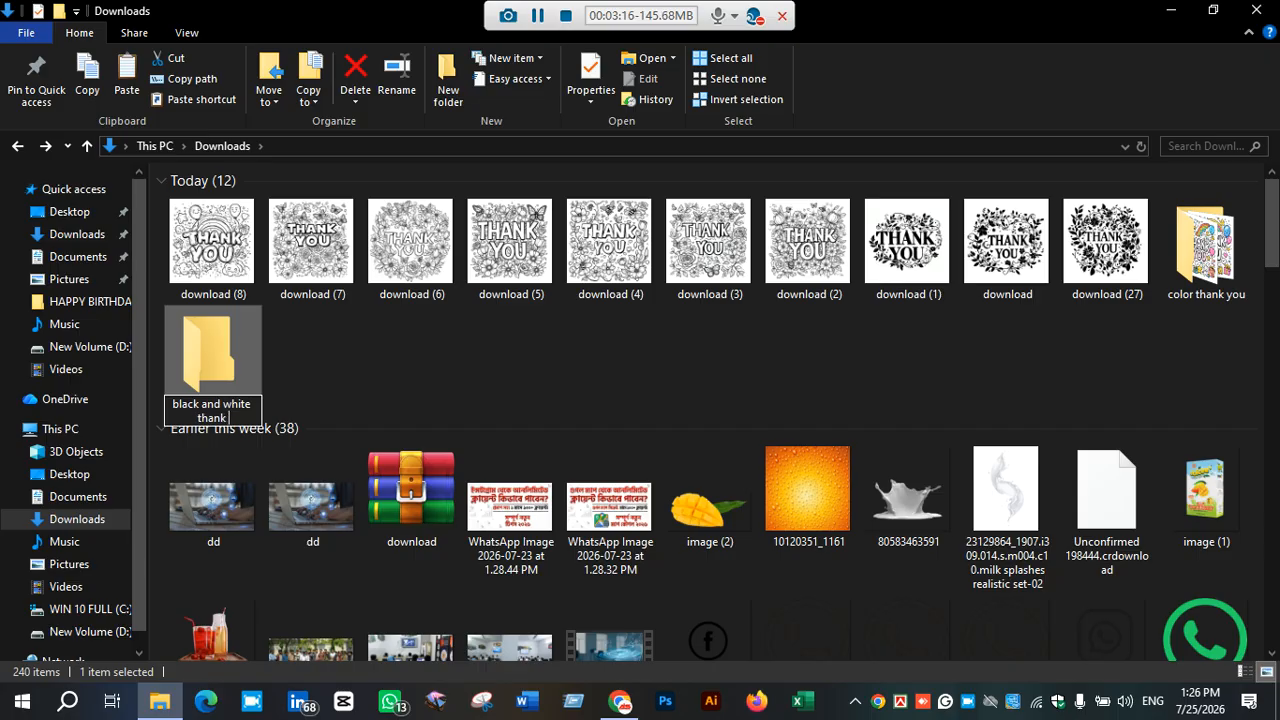
type(" you")
key("Return")
- Move the ten black and white THANK YOU images from Downloads into the "black and white thank you" folder
key("Up")
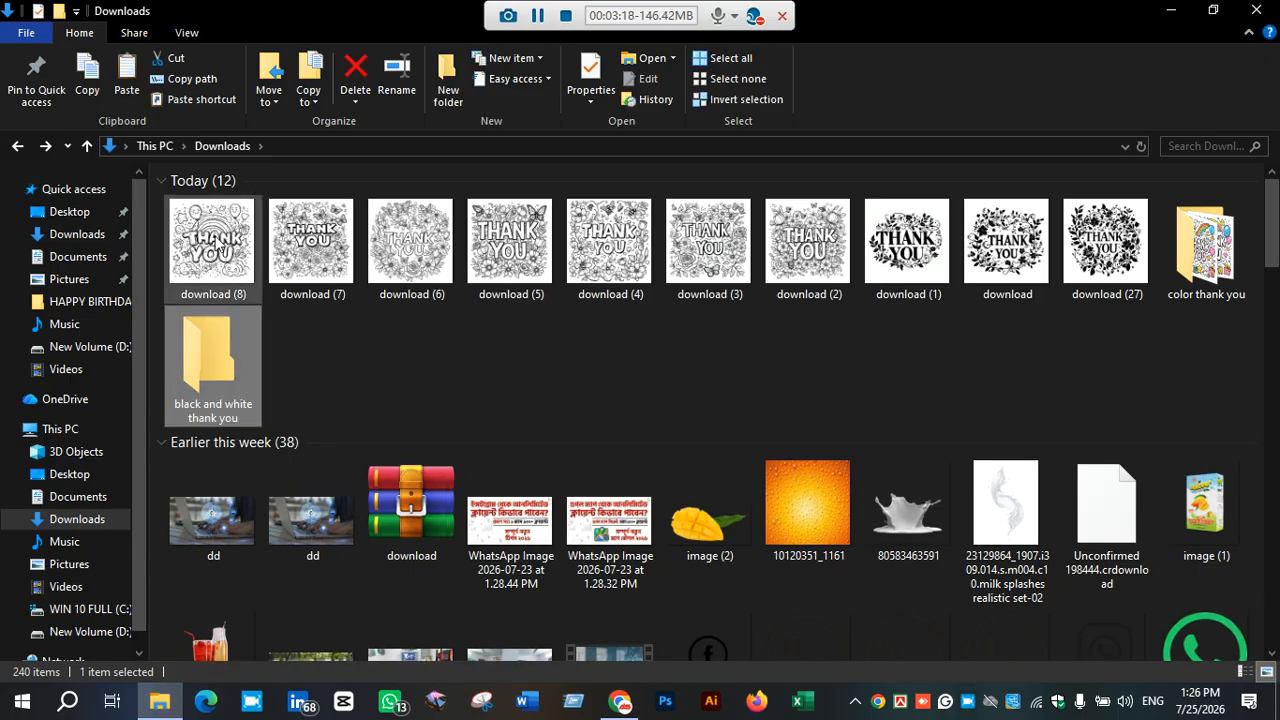
left_click(1105, 262, "shift")
double_click(262, 349)
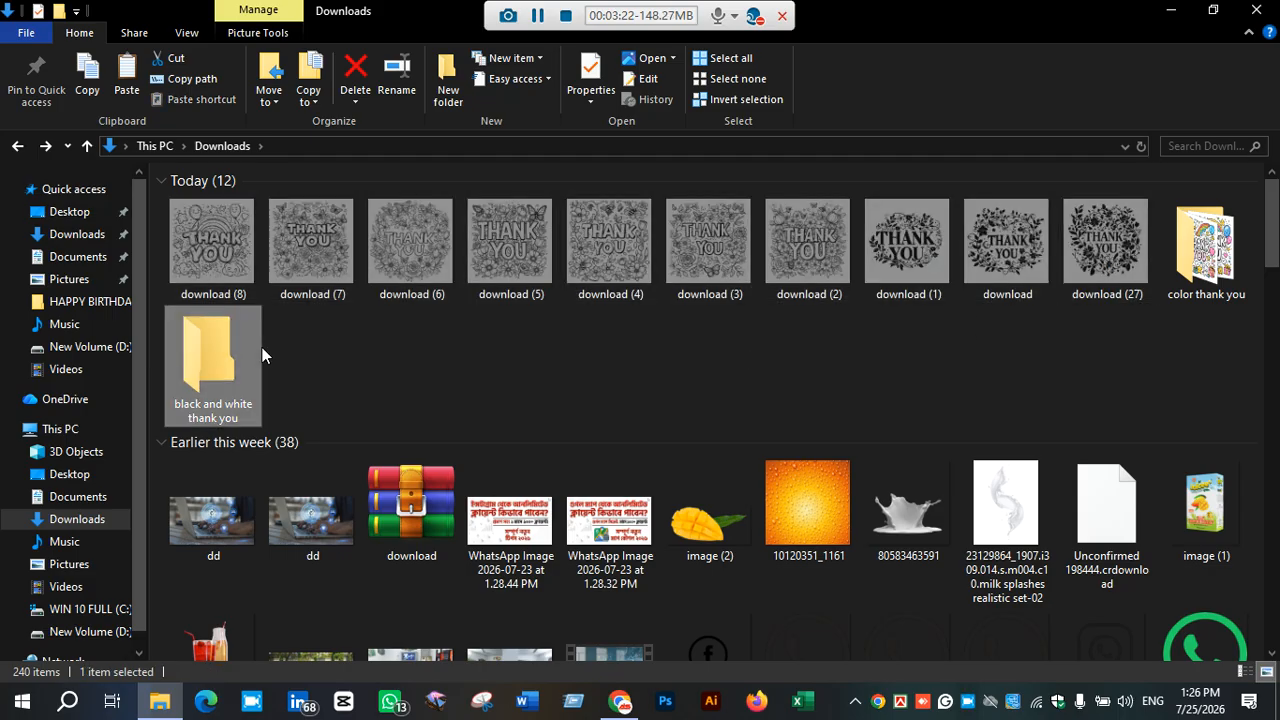
key("ctrl+v")
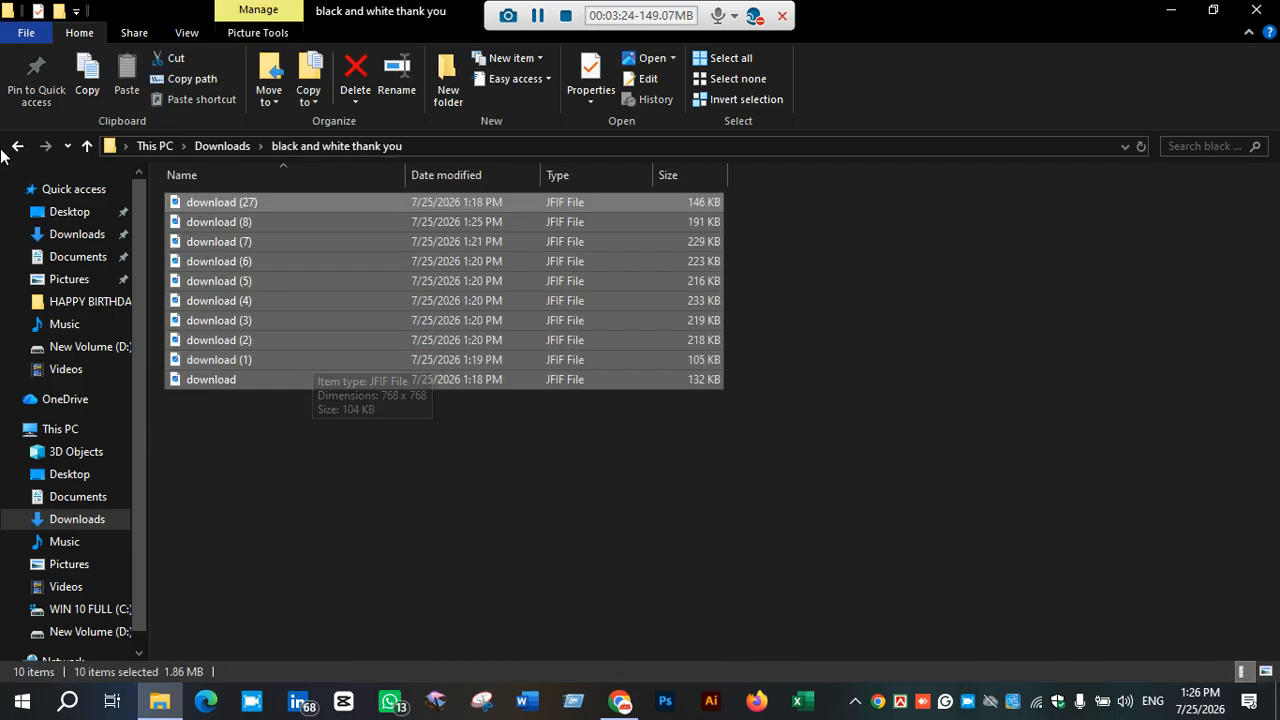
- Open the "color thank you" folder and view its files as a detailed list and as large thumbnails
left_click(17, 146)
double_click(316, 232)
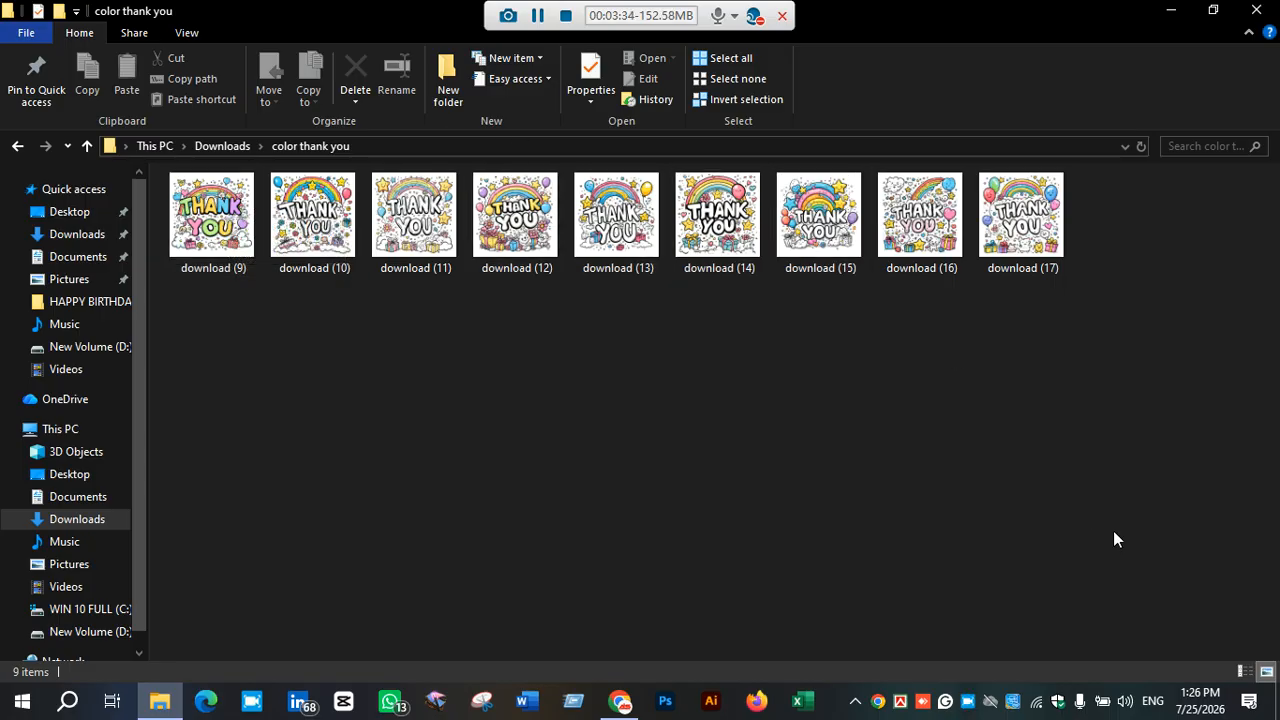
left_click(1248, 670)
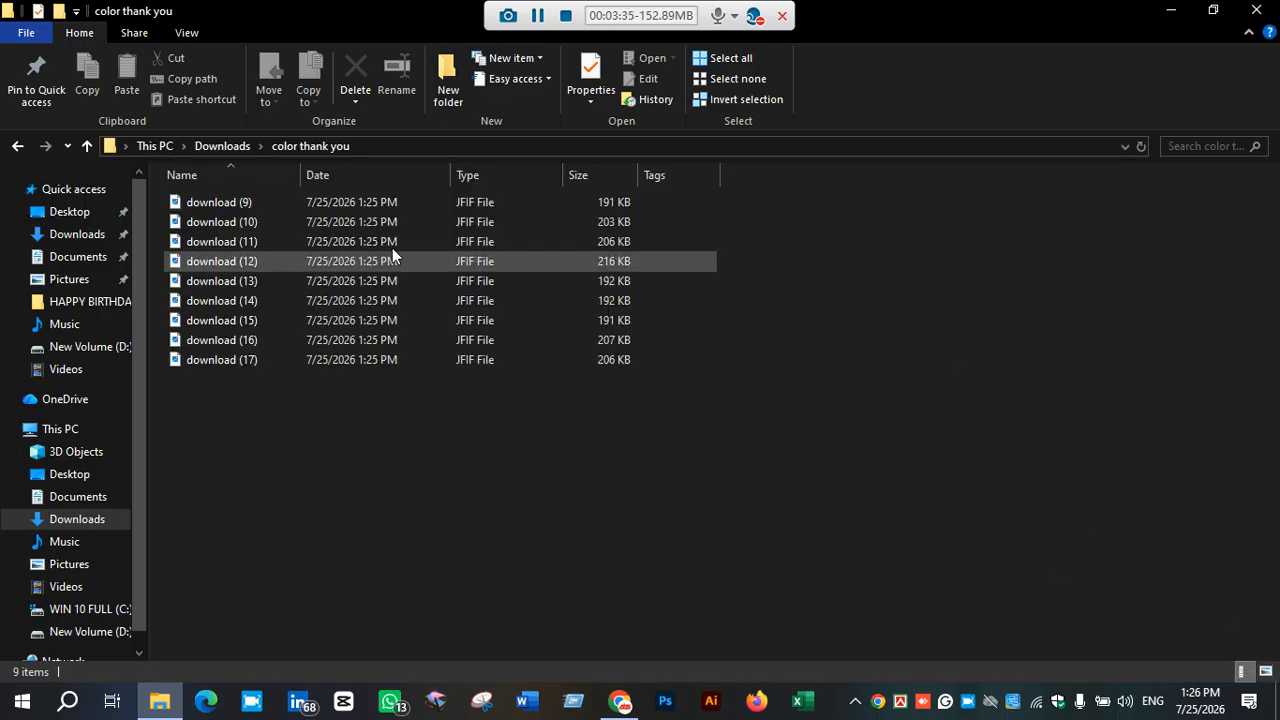
left_click(1268, 671)
- Switch to Chrome, search for "jfif to jpg" in a new tab and open Fotor's JFIF to JPG converter
left_click(620, 700)
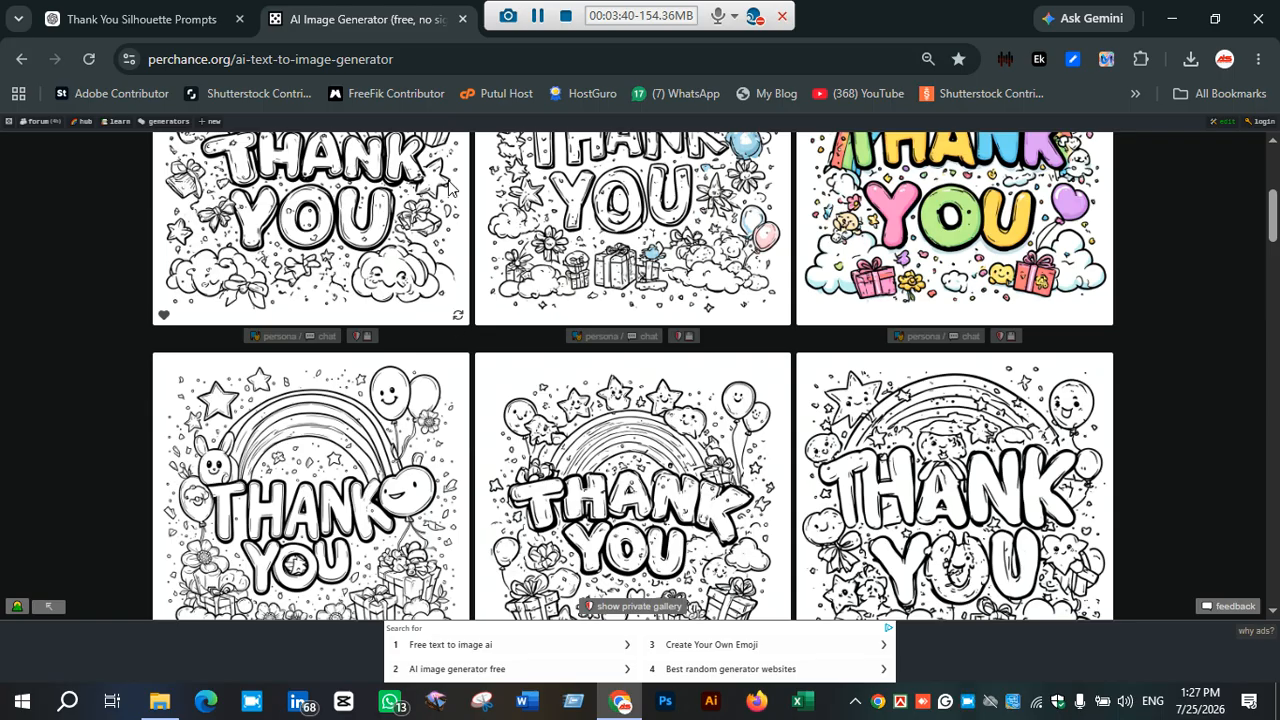
left_click(594, 22)
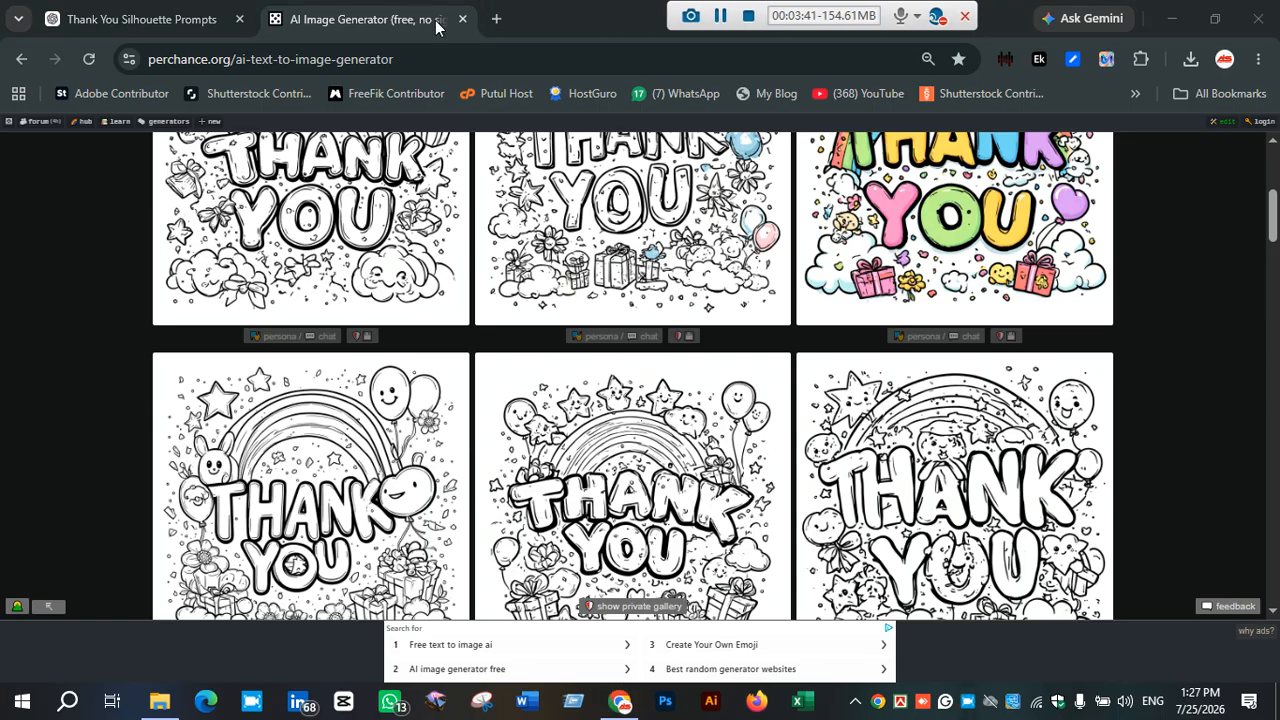
left_click(496, 18)
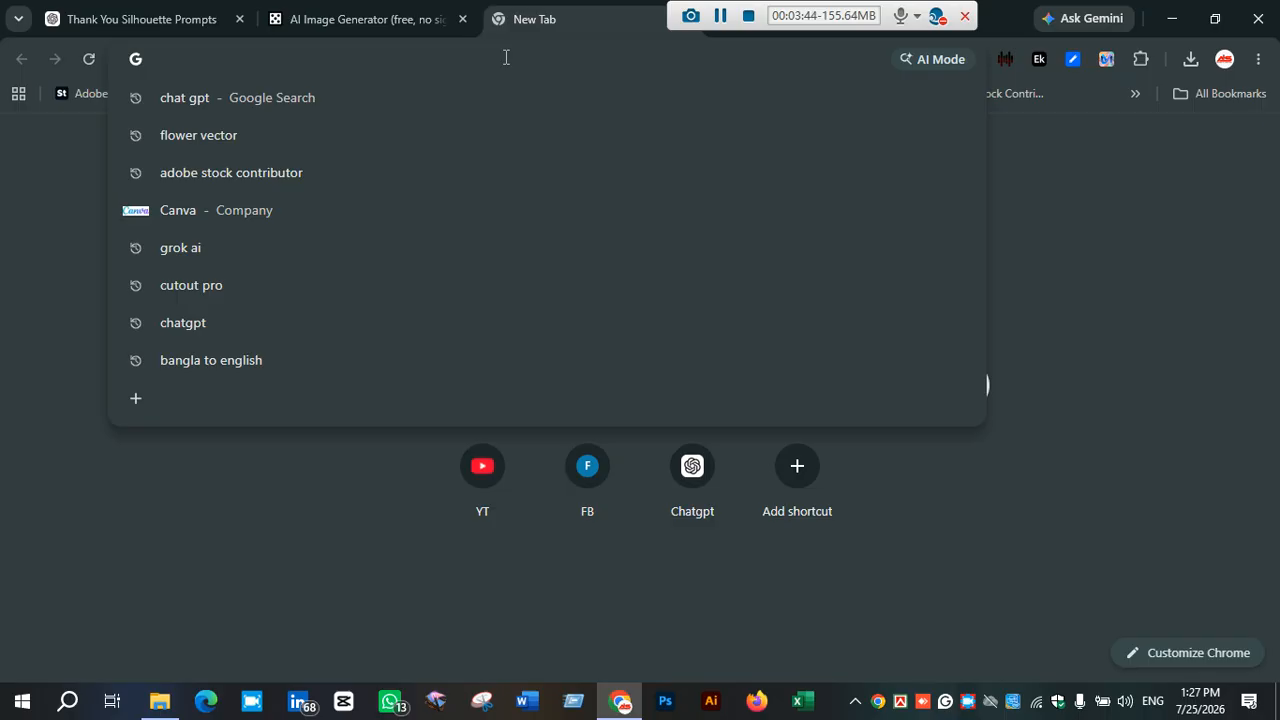
type("j")
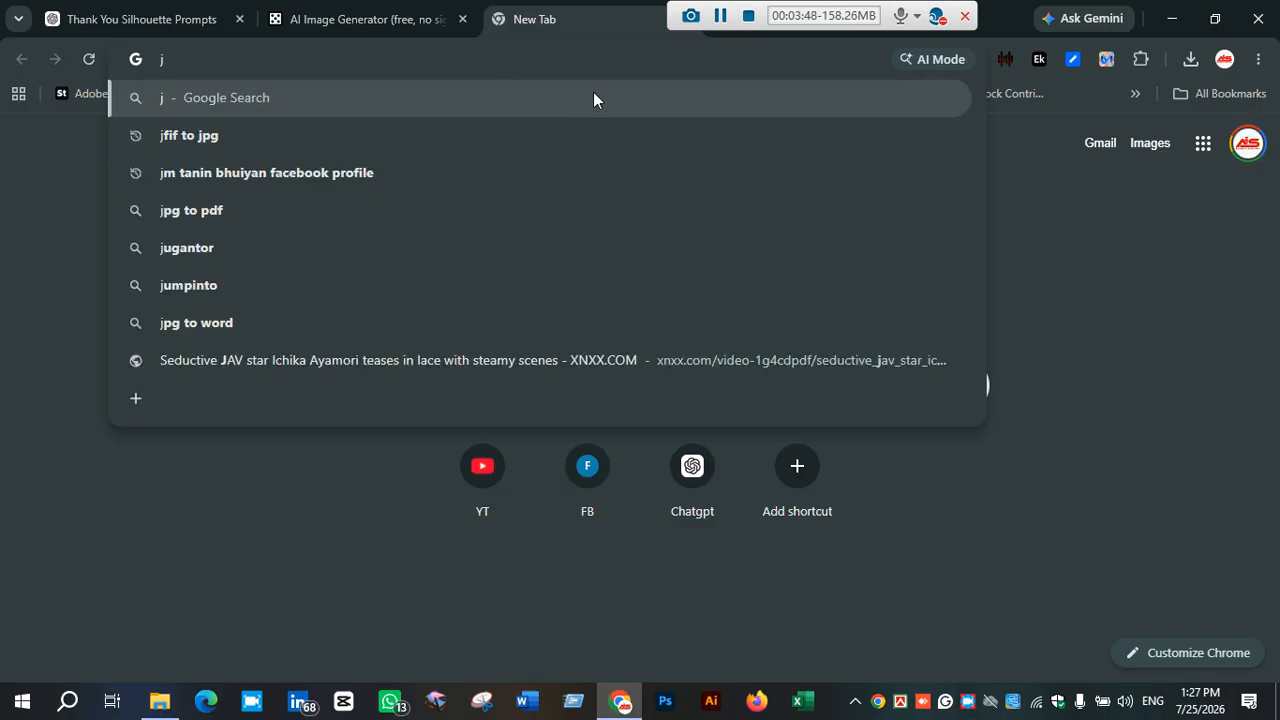
left_click(542, 127)
scroll(374, 257, "down", 3)
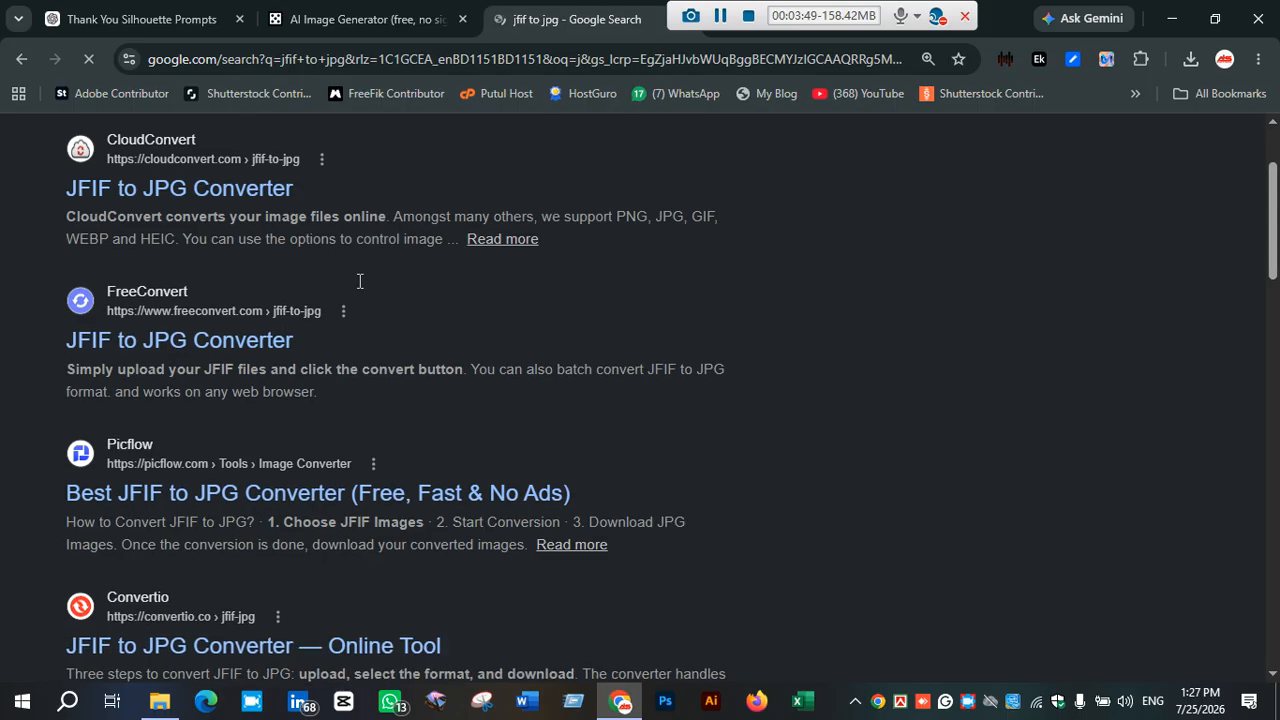
scroll(319, 328, "down", 3)
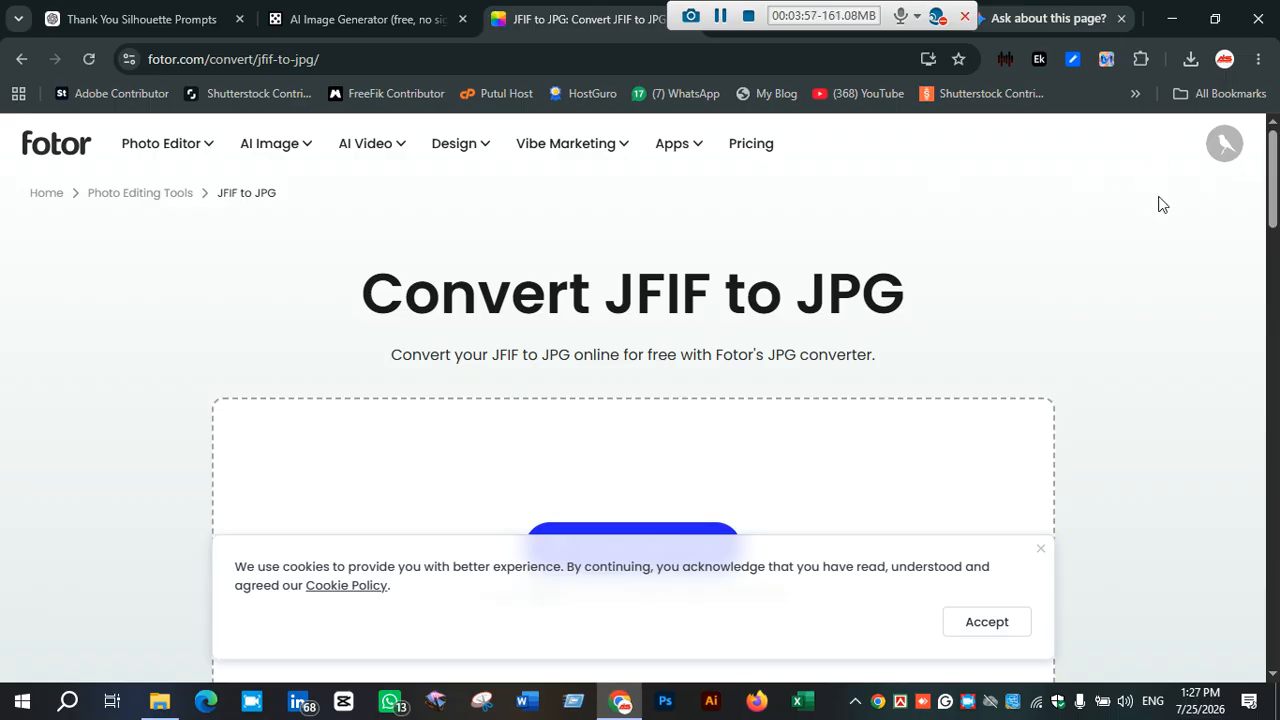
- Upload all nine images from the "color thank you" folder in Downloads to the JFIF to JPG converter
scroll(612, 256, "down", 3)
left_click(629, 270)
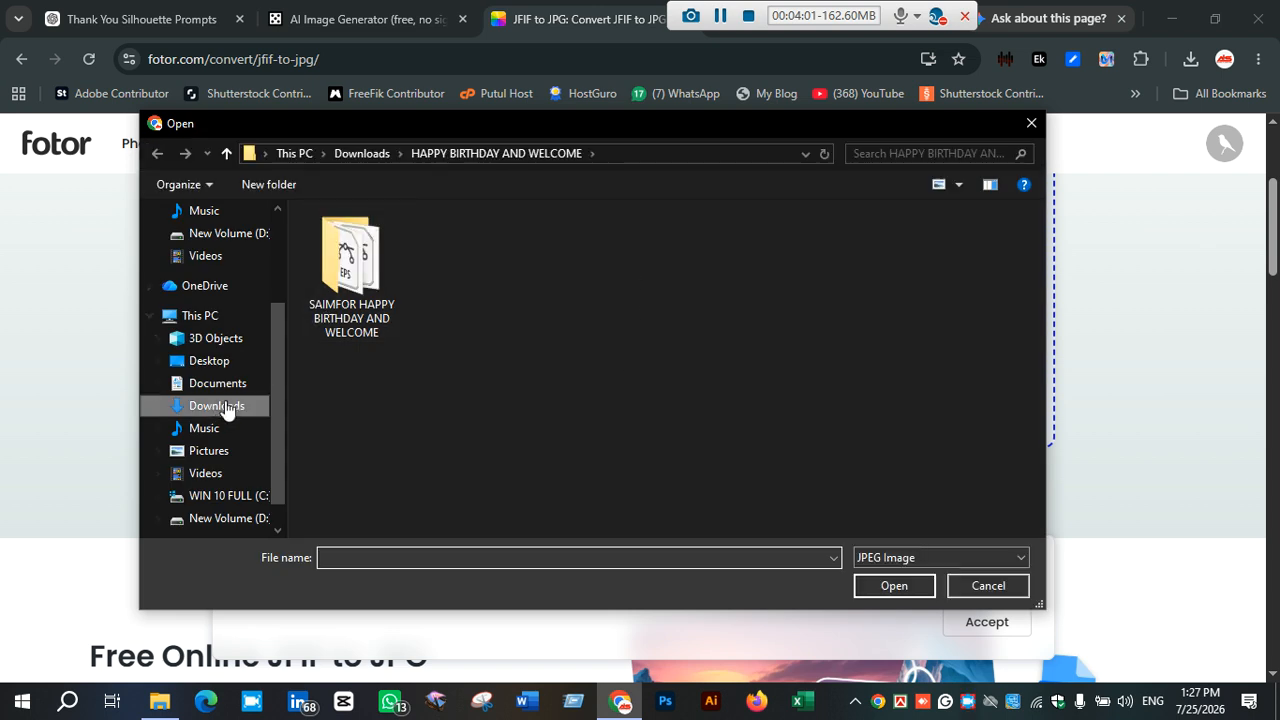
left_click(220, 406)
double_click(462, 295)
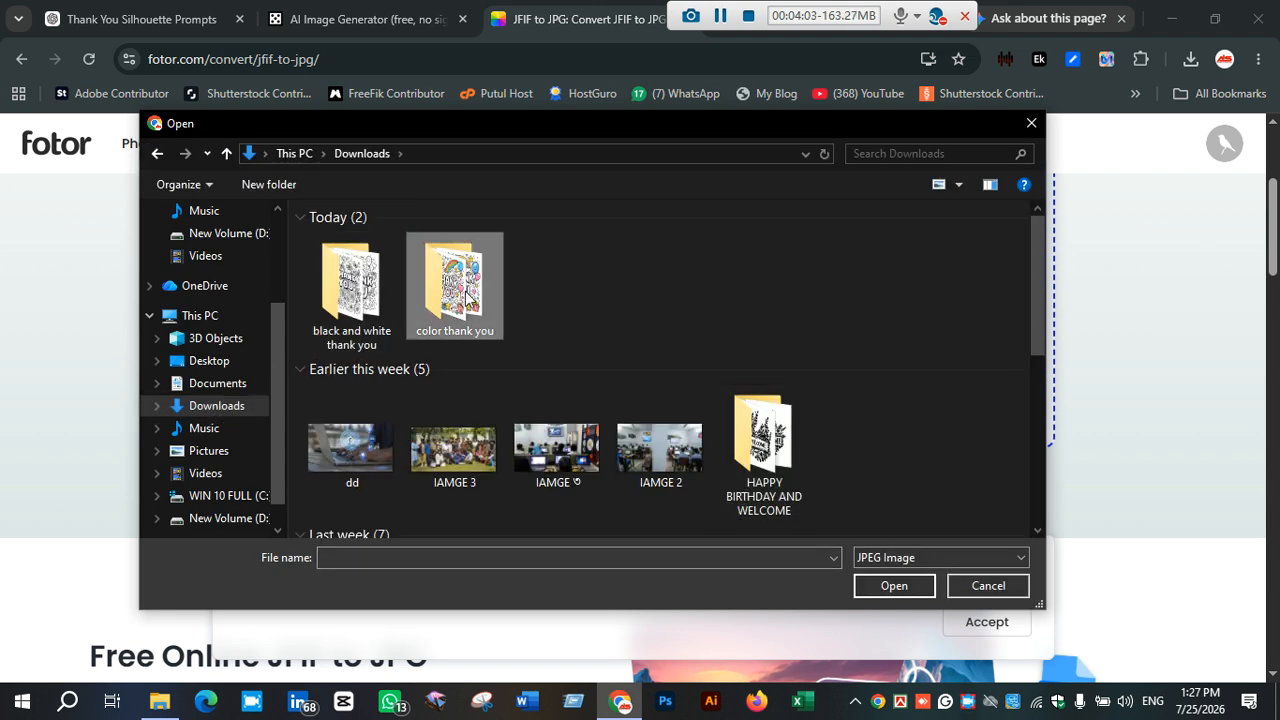
left_click(395, 286)
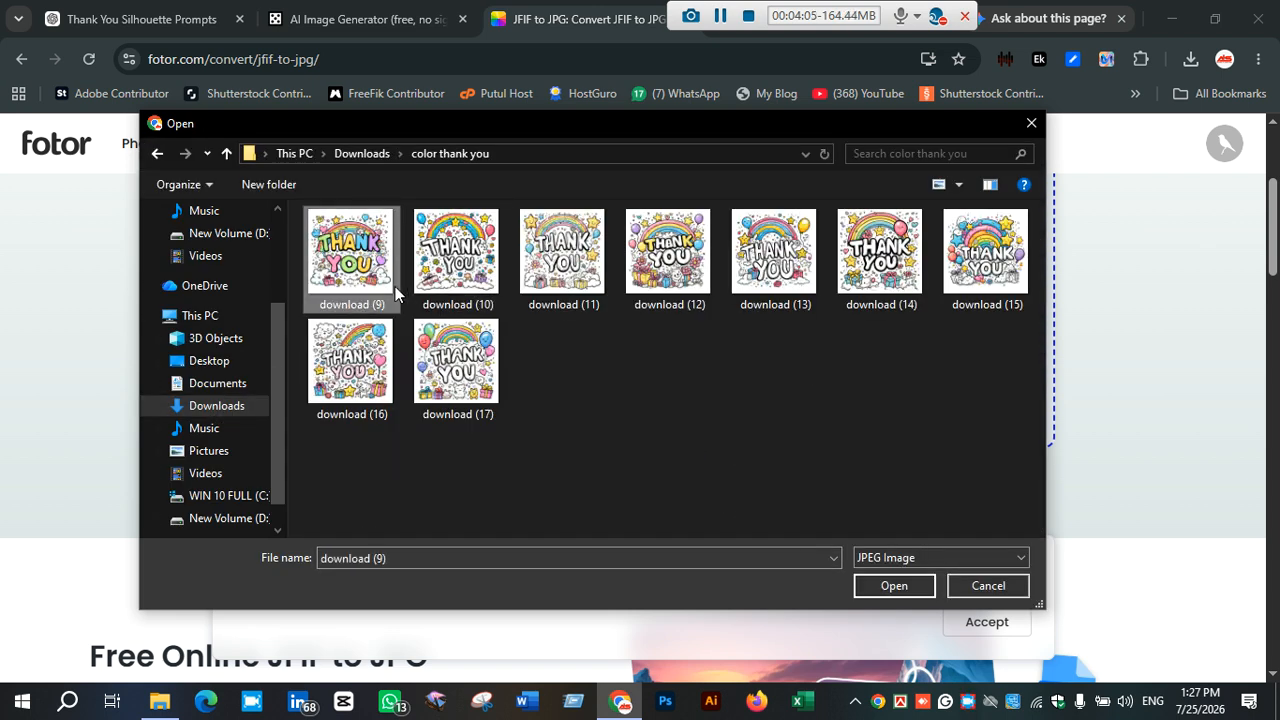
key("ctrl+a")
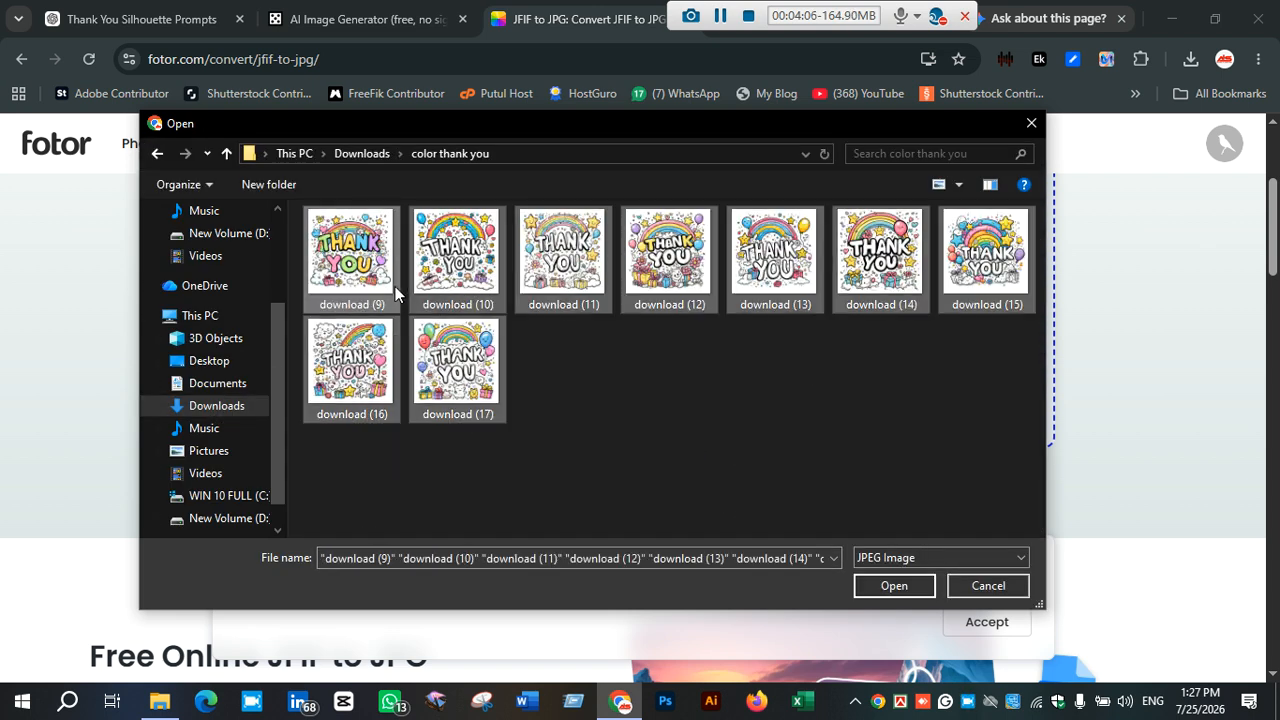
left_click(916, 588)
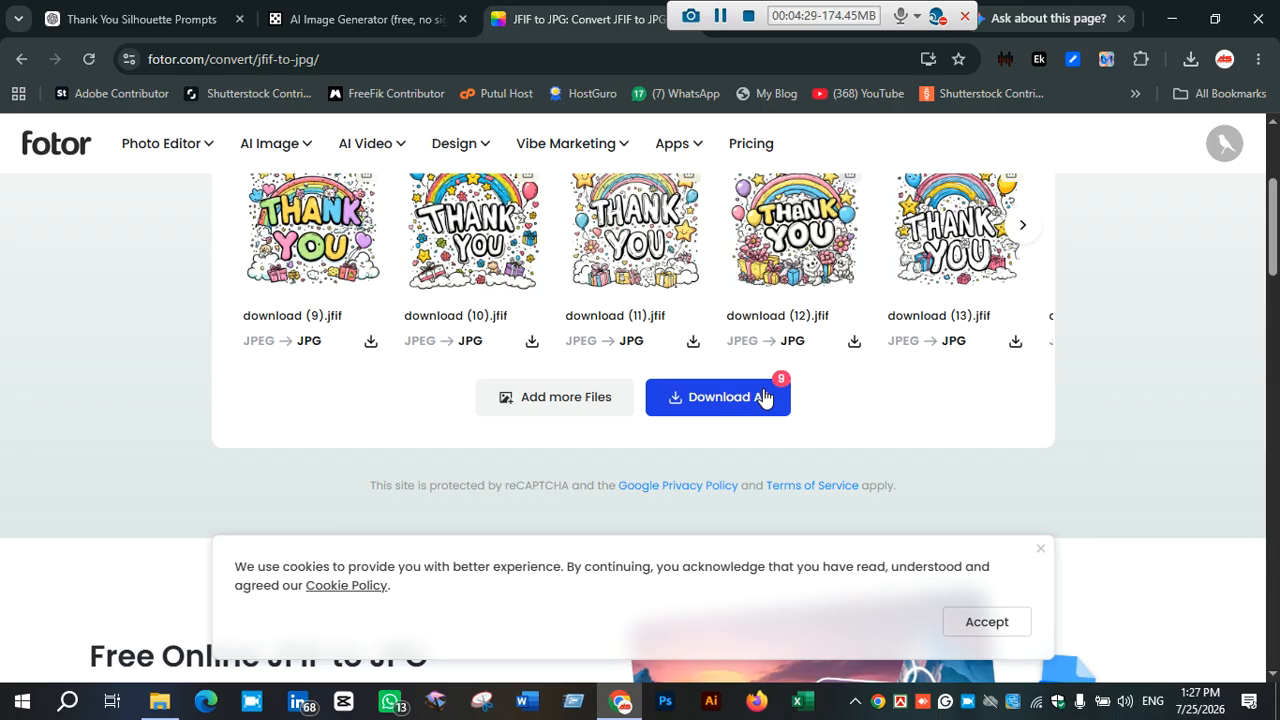
- Download all converted JPG images as one zip file and open the archive from the Downloads folder
left_click(763, 398)
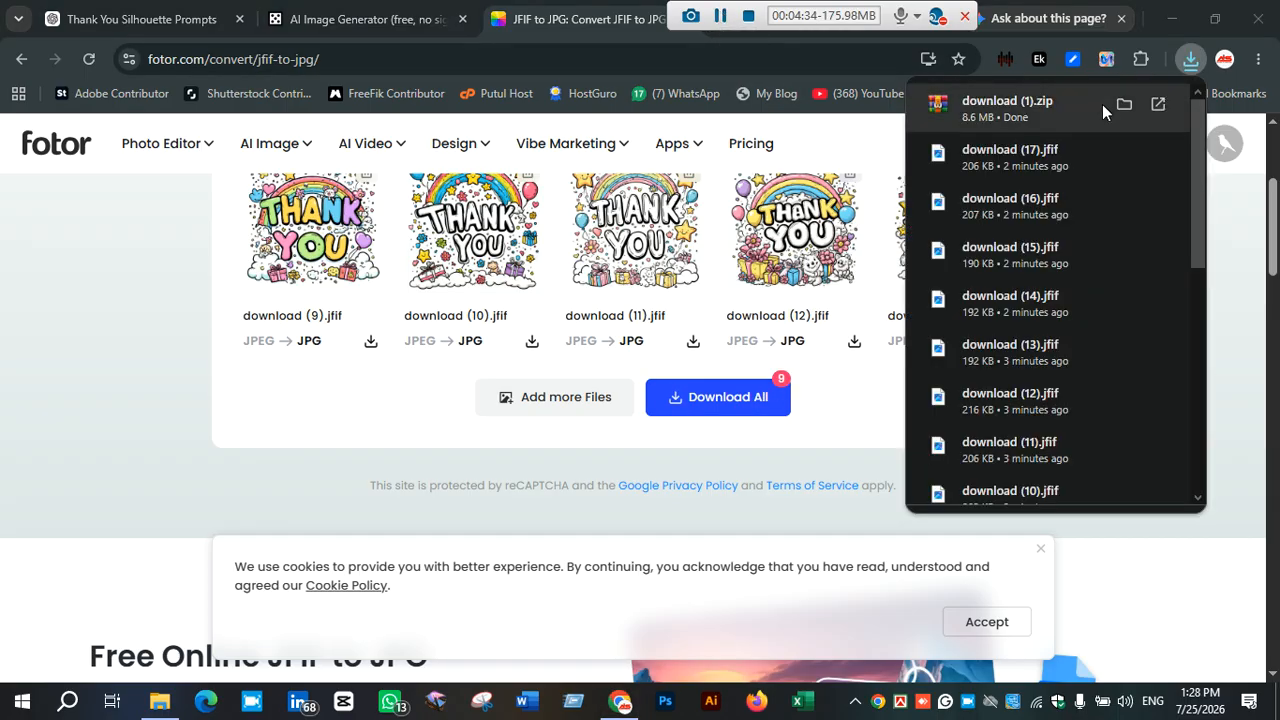
left_click(1123, 105)
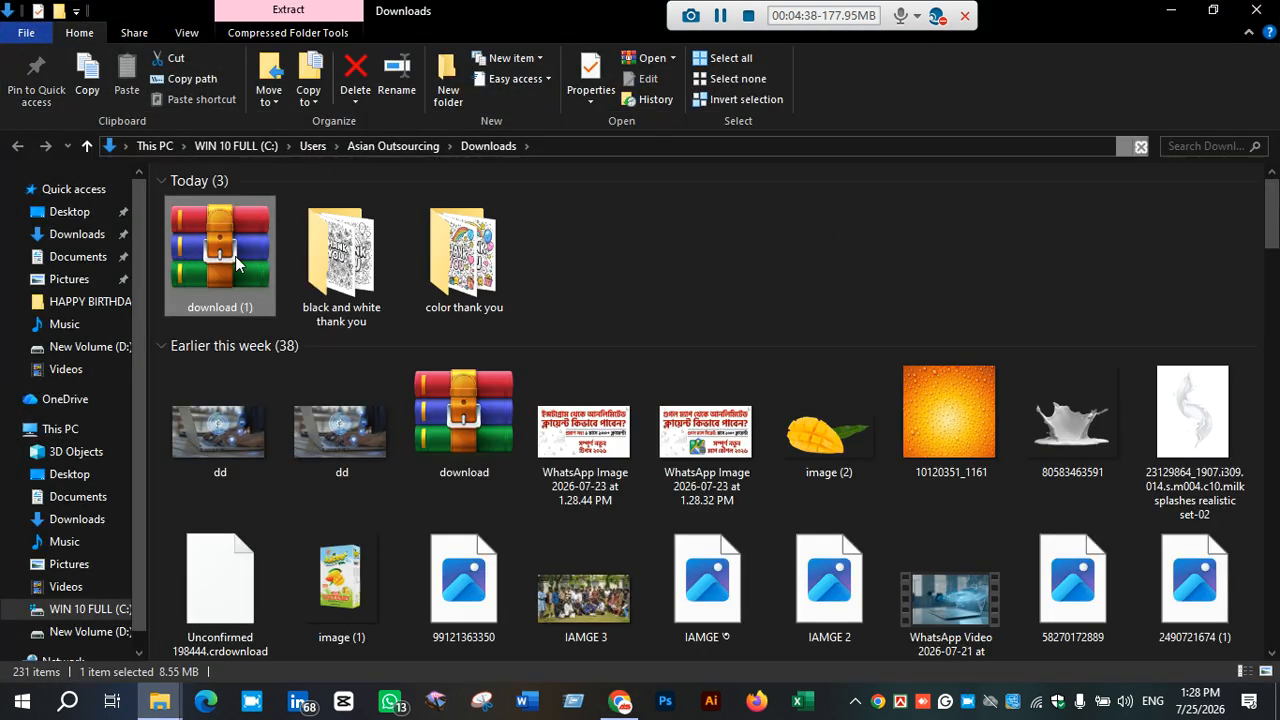
double_click(236, 254)
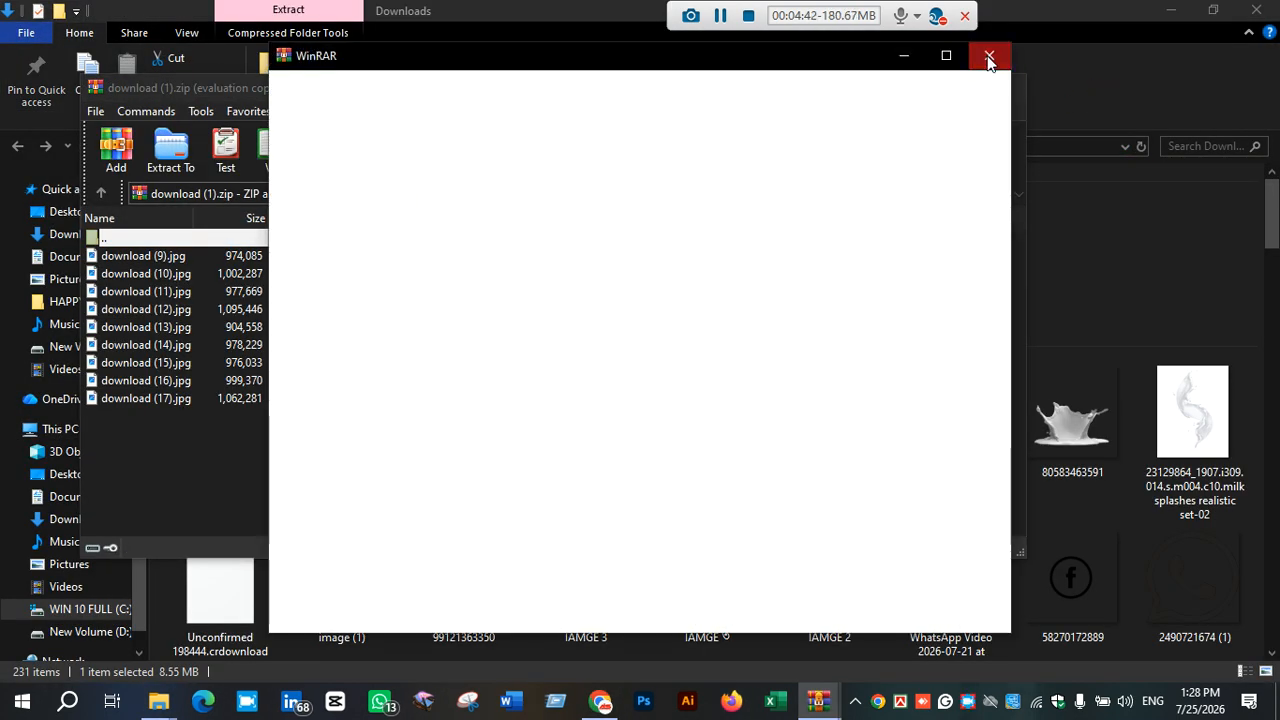
left_click(988, 58)
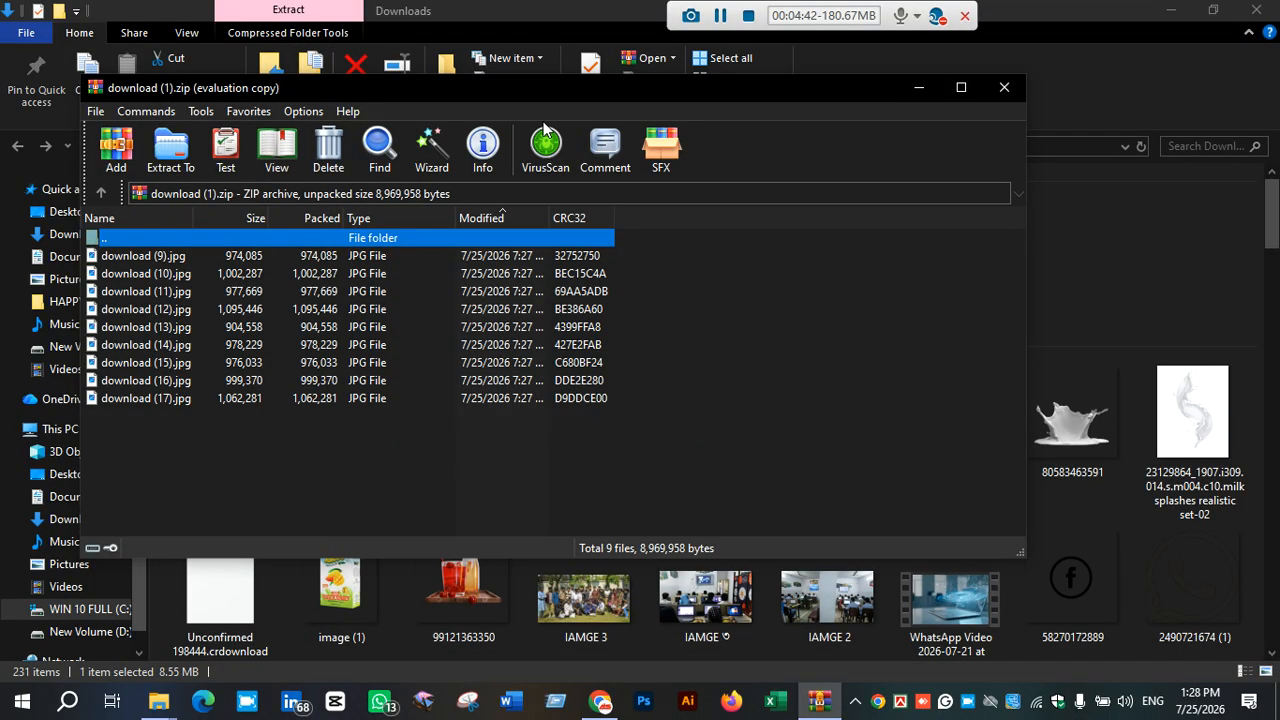
- Extract the archive into the Downloads folder, replacing the existing download (9).jpg and download (10).jpg
left_click(172, 150)
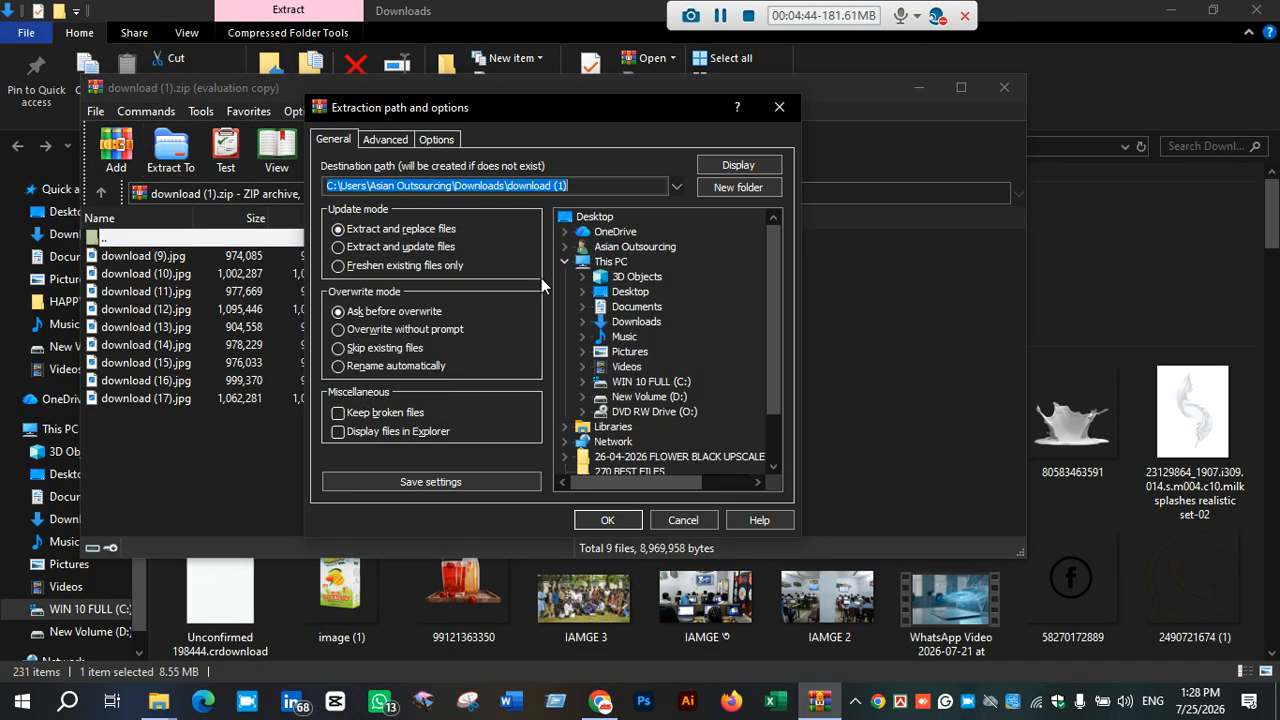
left_click(640, 321)
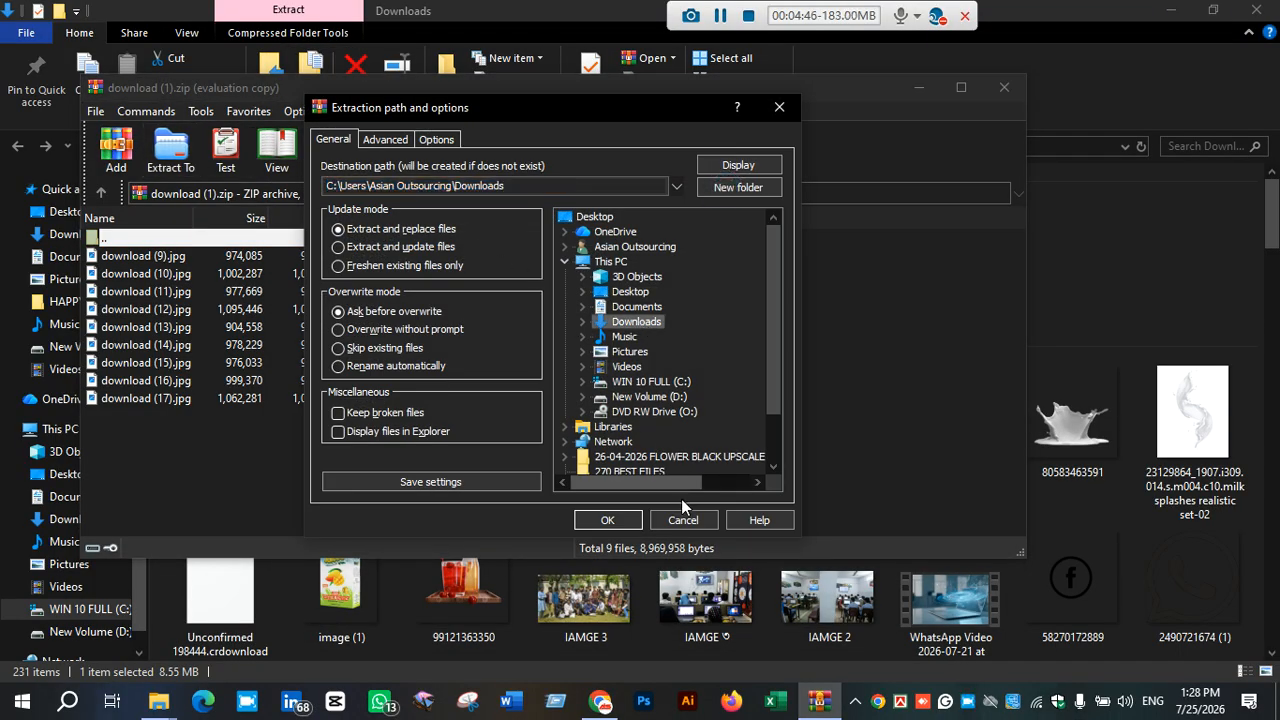
left_click(613, 519)
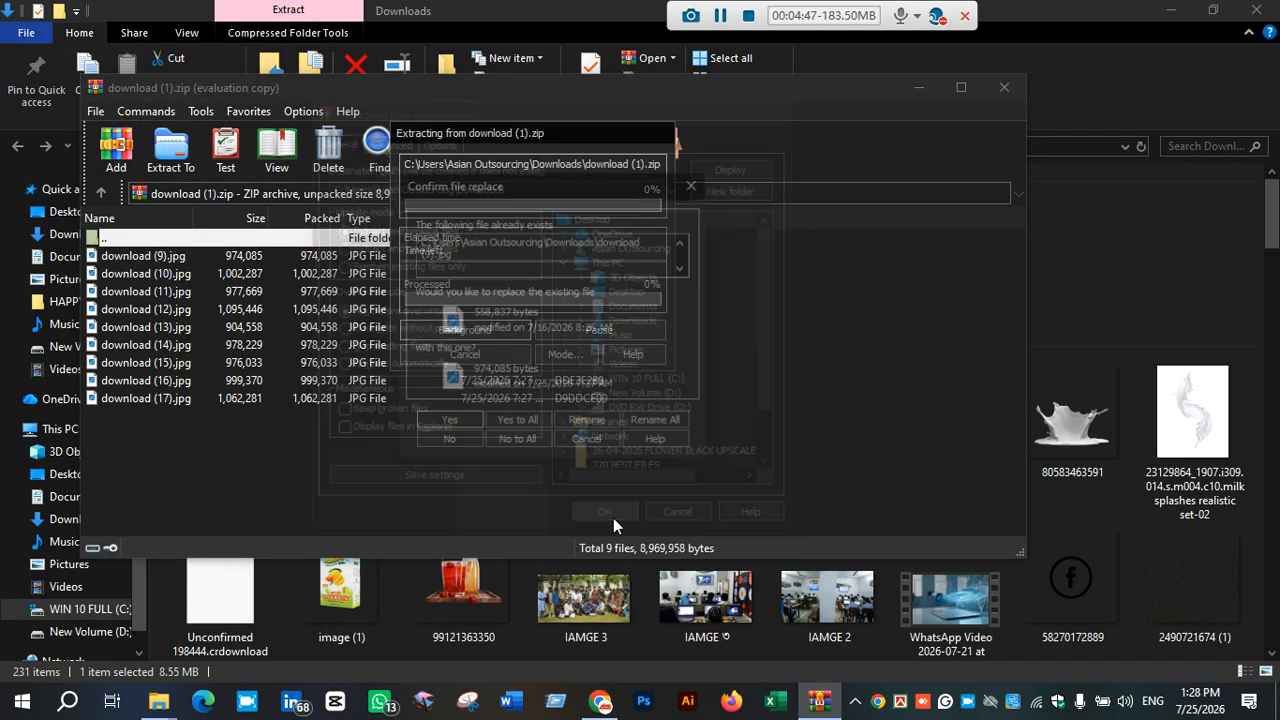
left_click(448, 424)
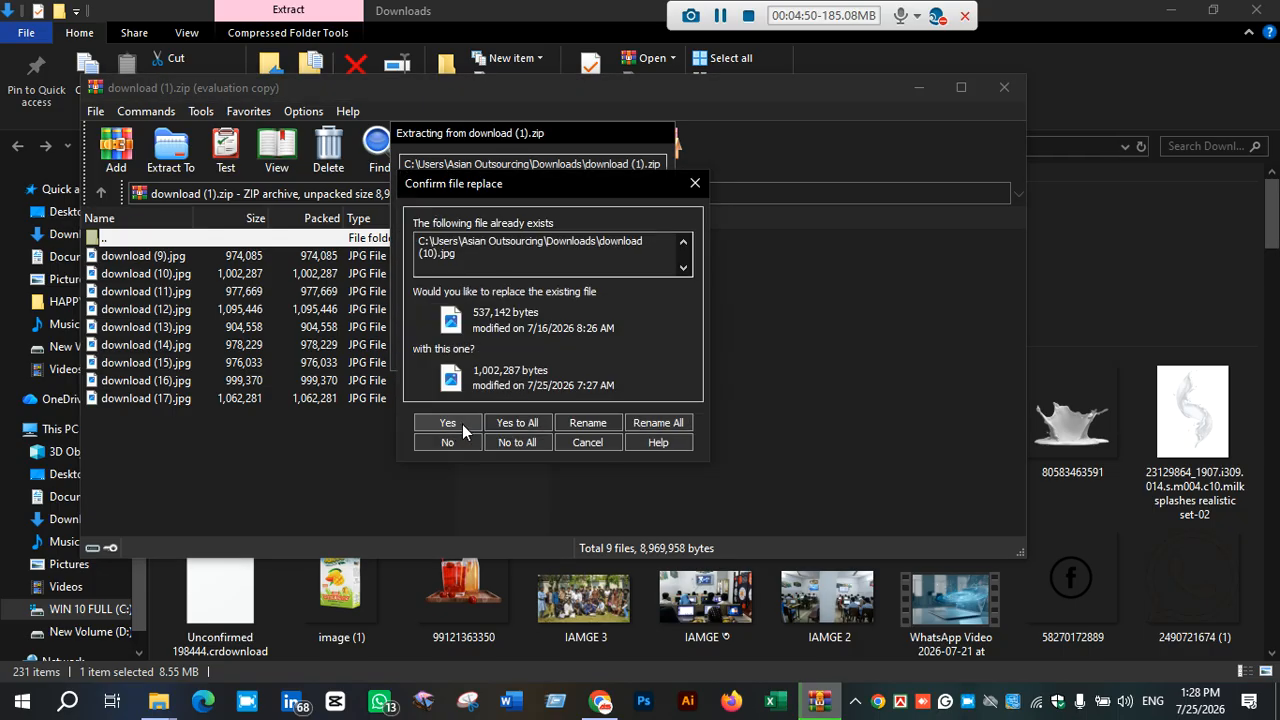
left_click(462, 423)
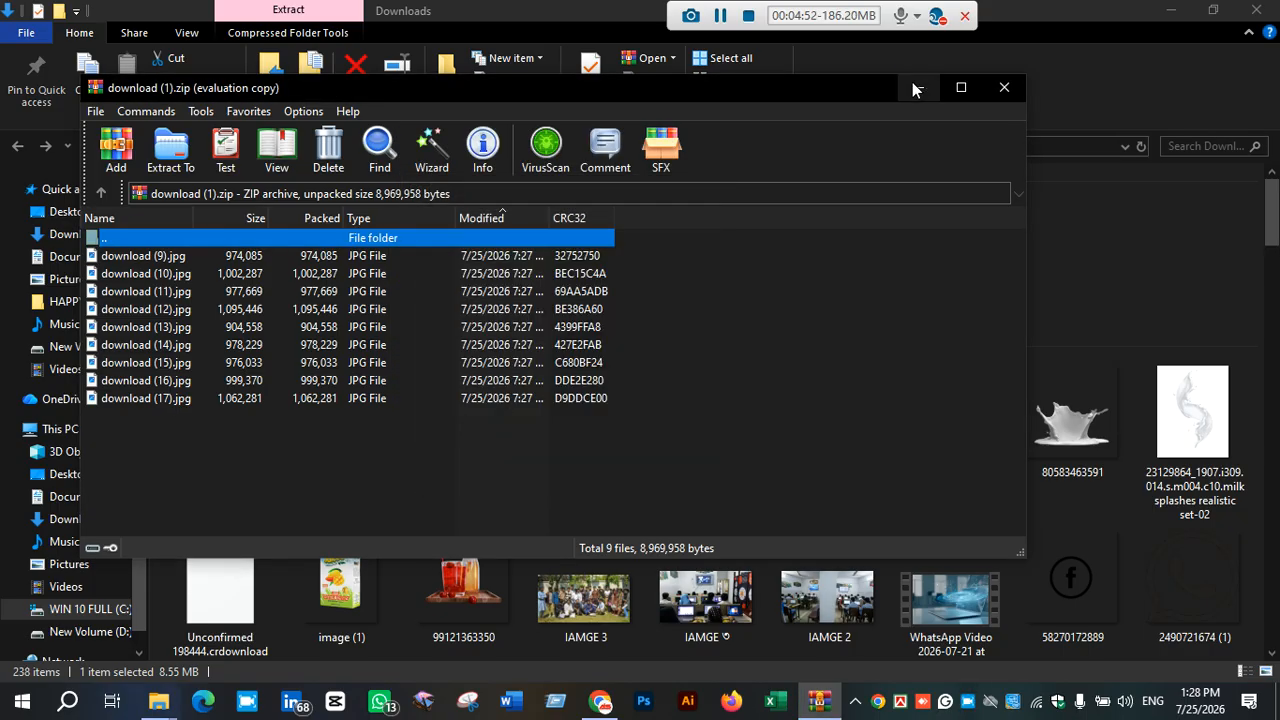
left_click(916, 88)
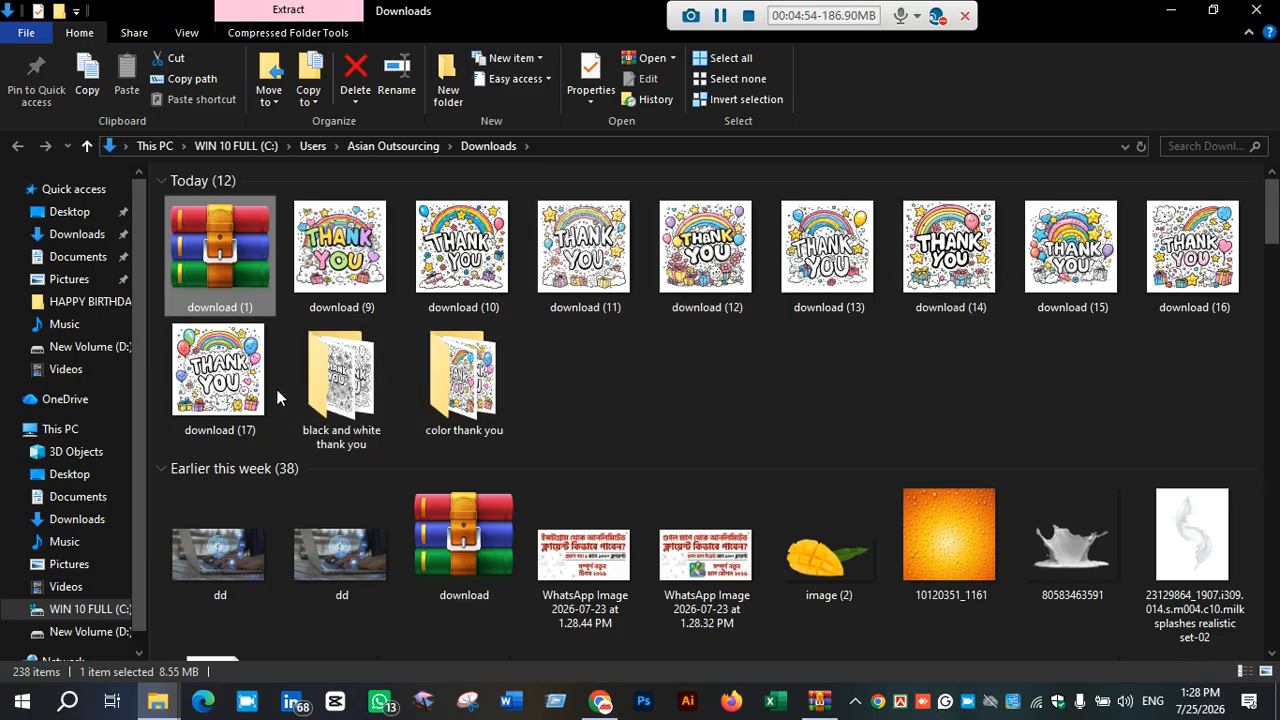
- Delete all nine JFIF images from the "color thank you" folder
double_click(499, 392)
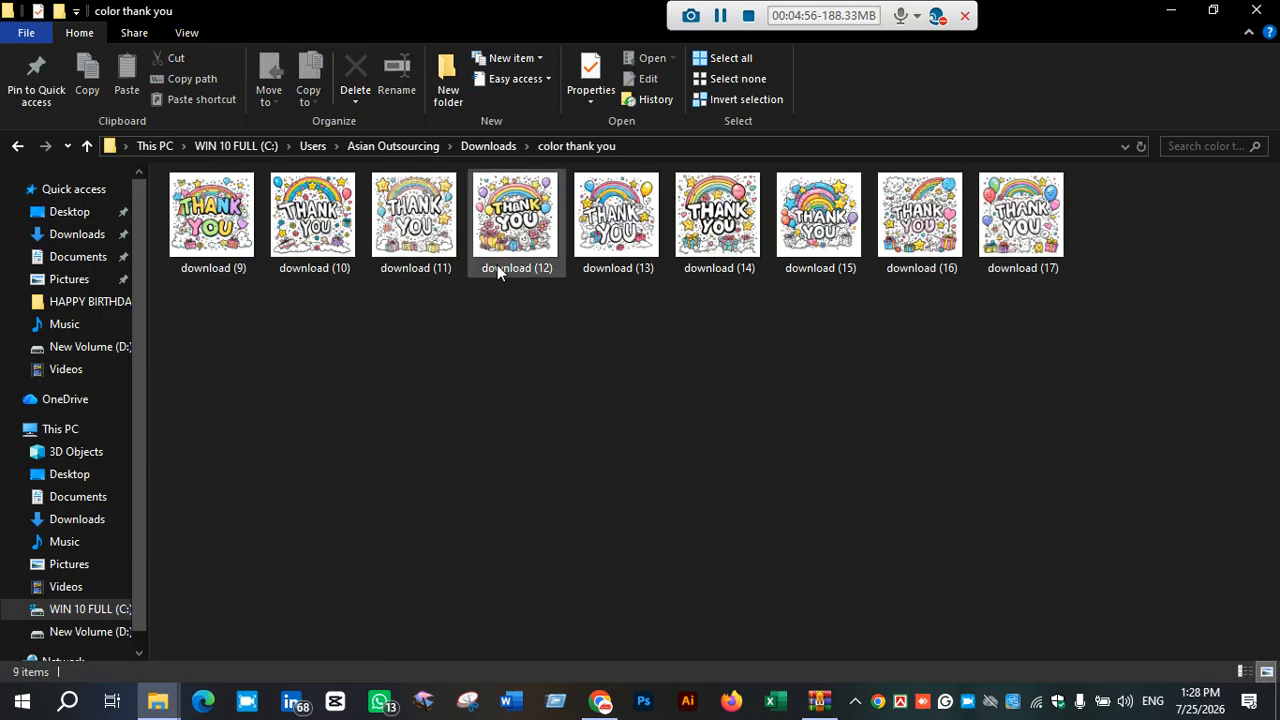
key("ctrl+a")
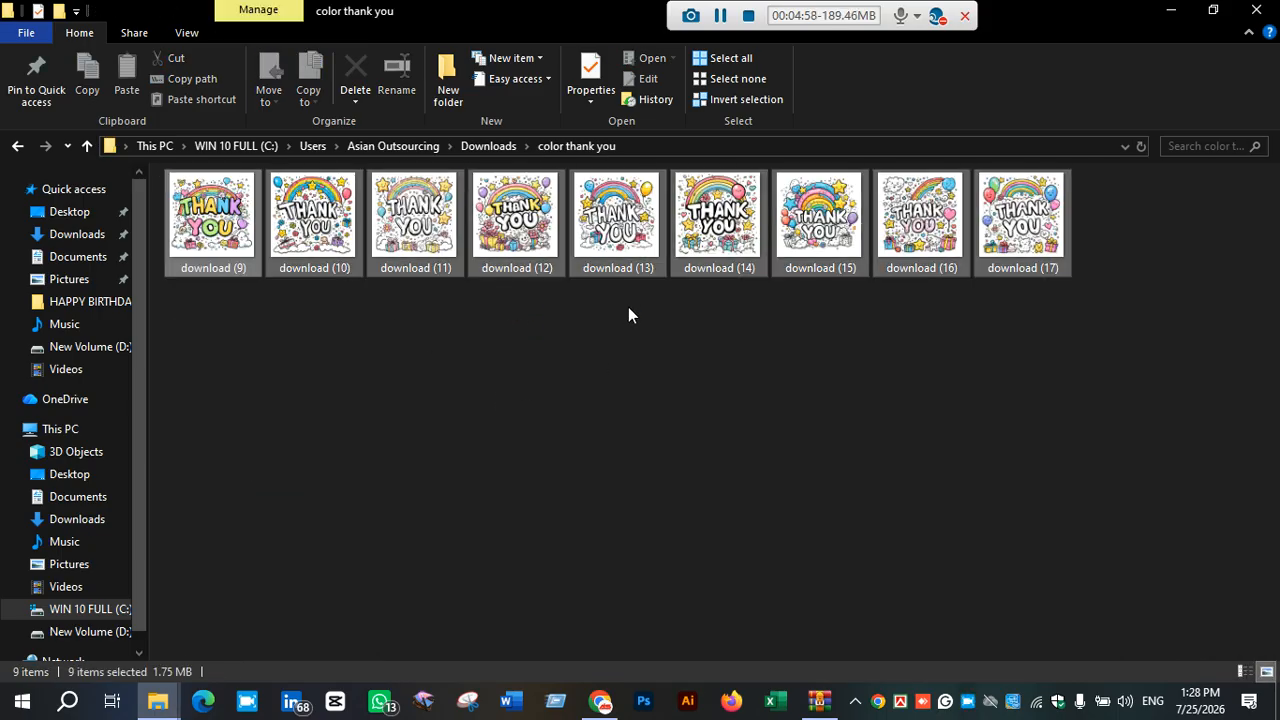
key("Delete")
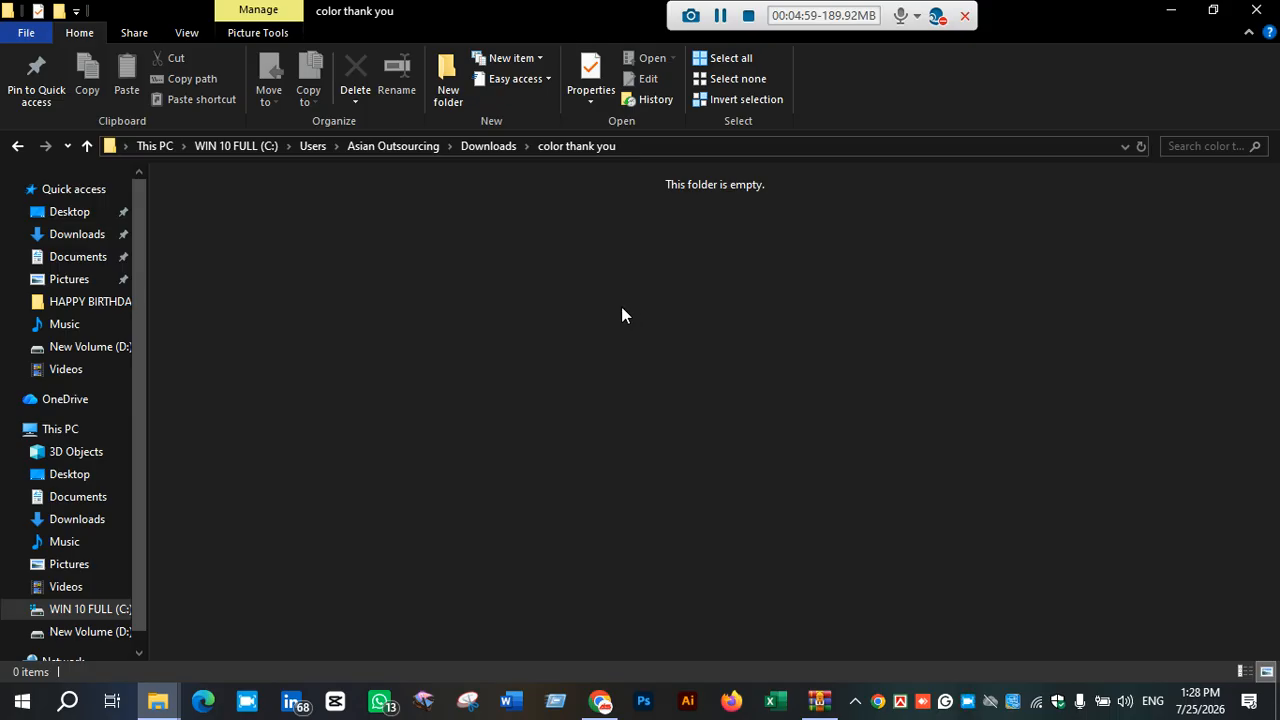
- Move the extracted JPG images download (9) through download (17) from Downloads into the "color thank you" folder
left_click(16, 146)
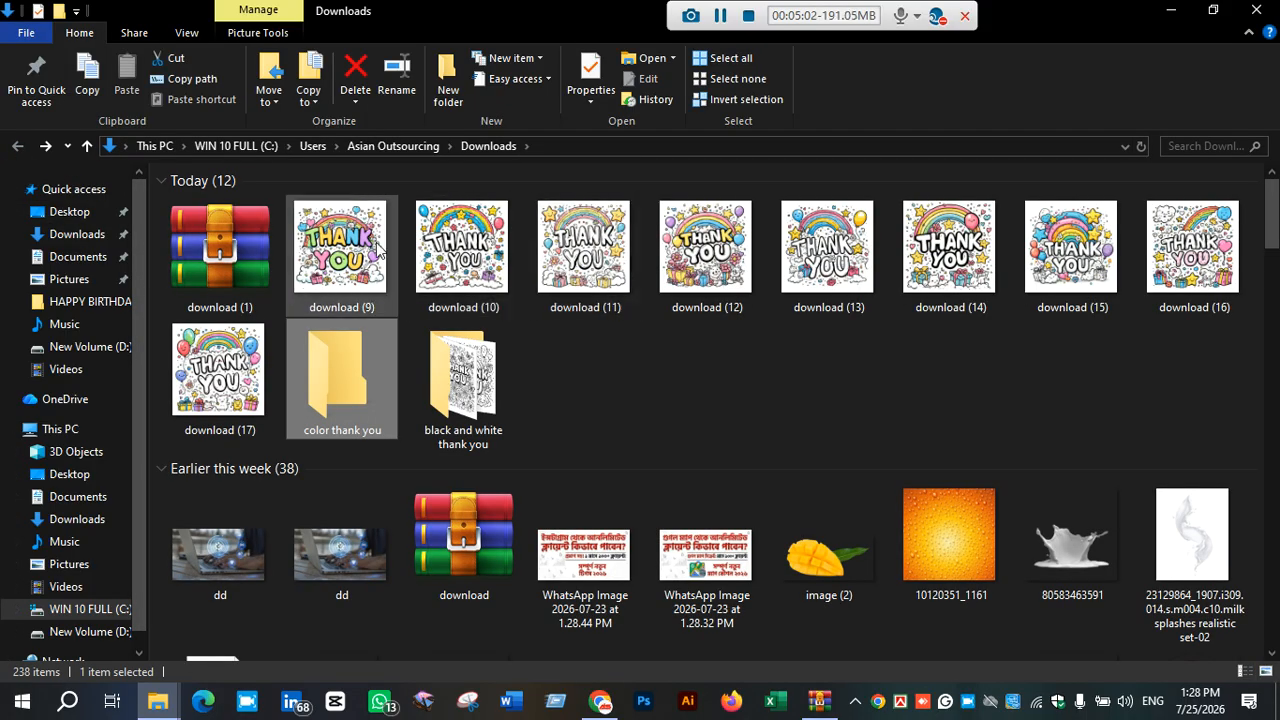
left_click(380, 250)
left_click(220, 370, "shift")
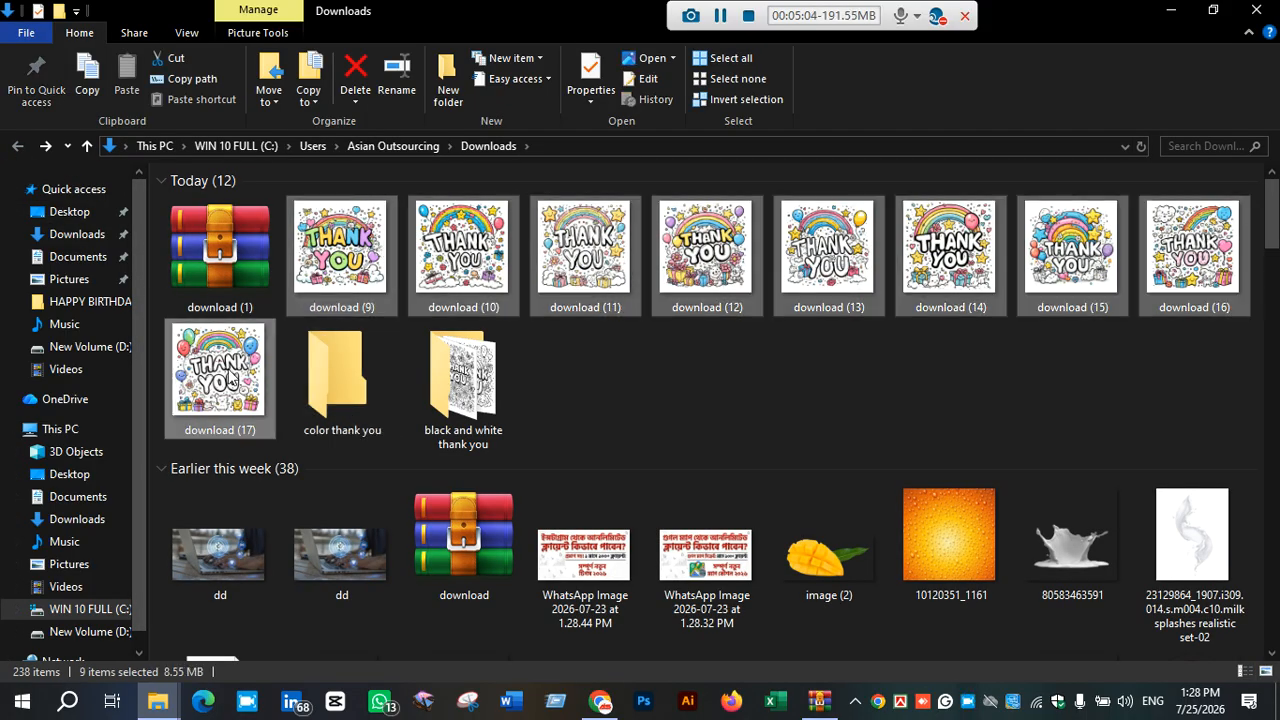
double_click(336, 407)
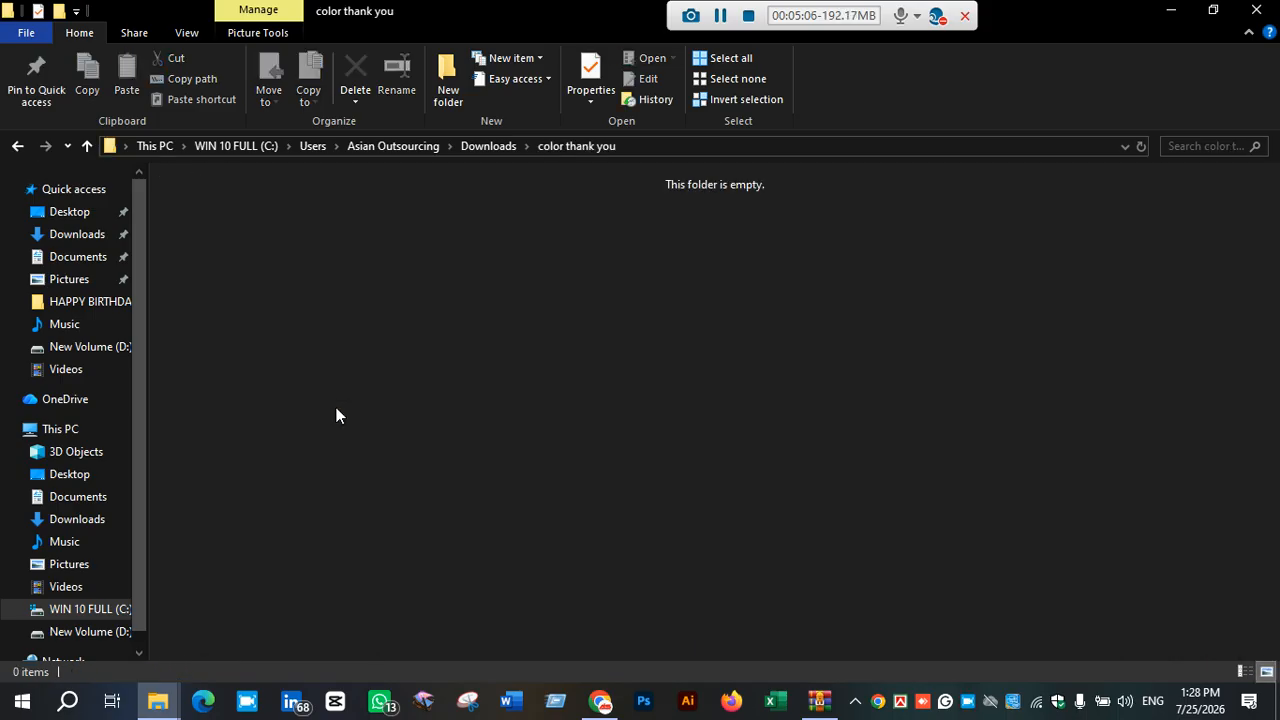
key("ctrl+v")
- Return to Downloads and delete the download (1) zip archive
left_click(16, 146)
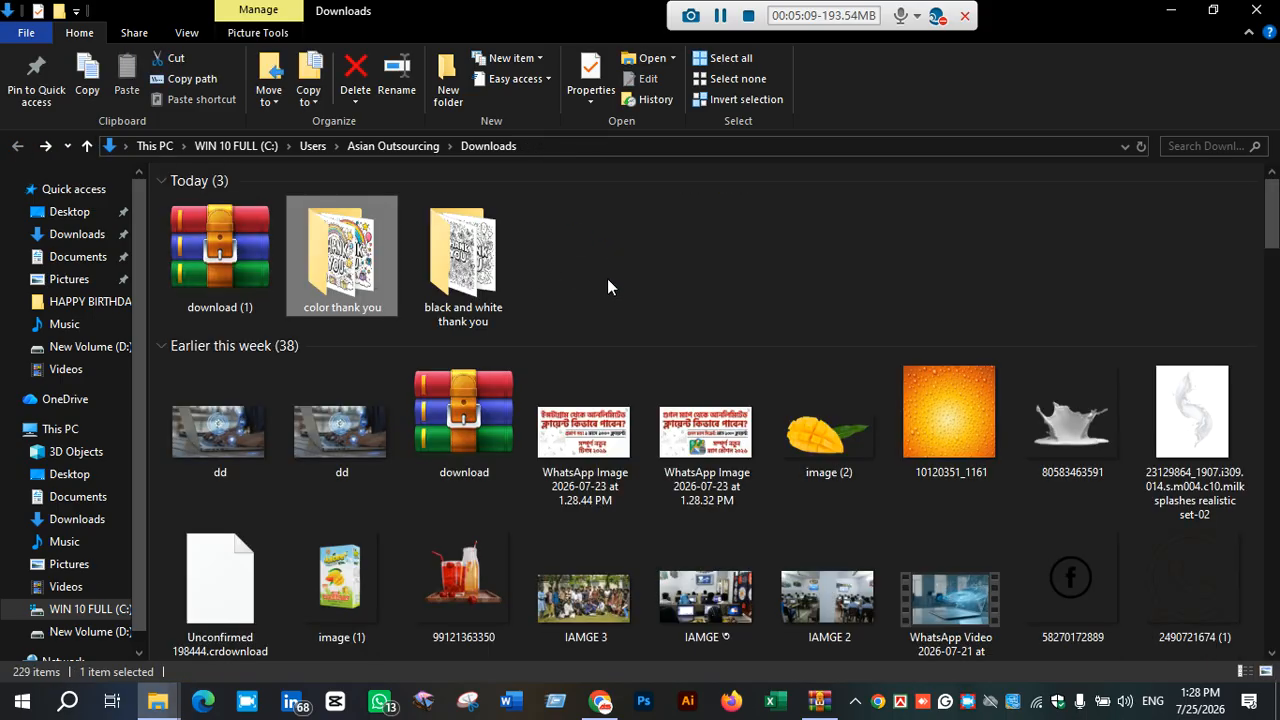
left_click(223, 303)
key("Delete")
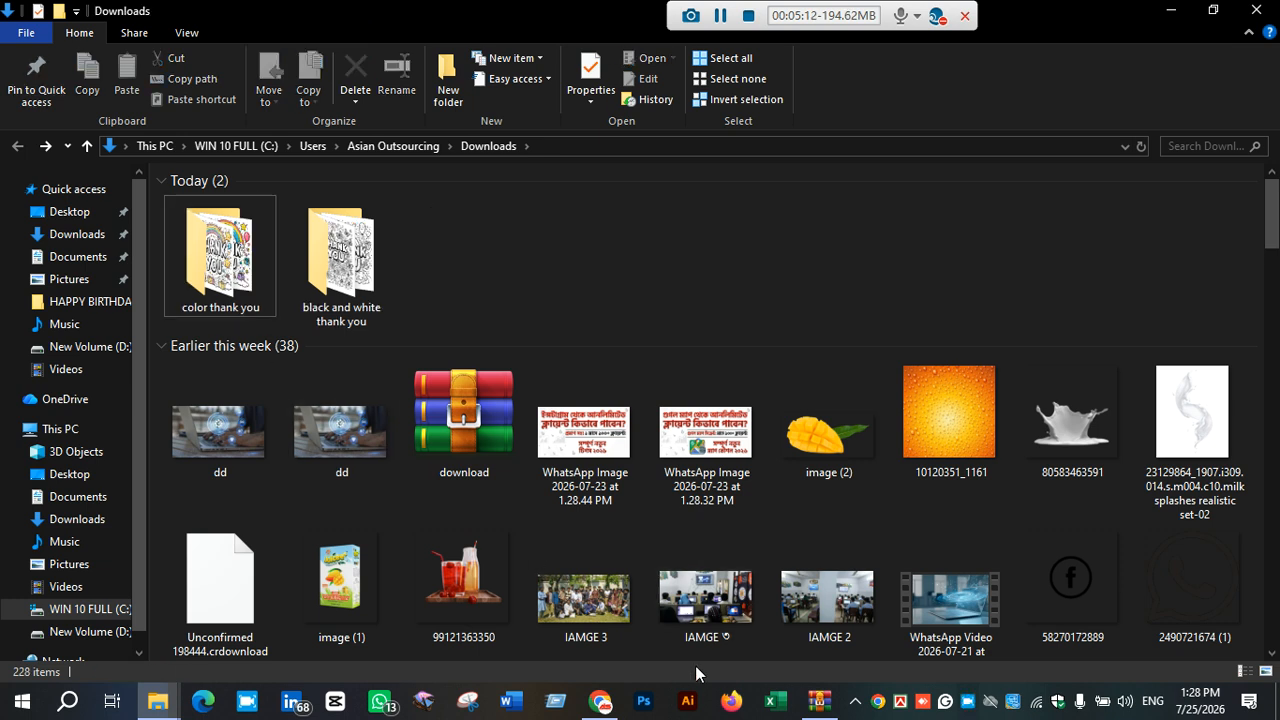
- Switch to Illustrator and run the ImageTracer 2026-2027 script
left_click(688, 703)
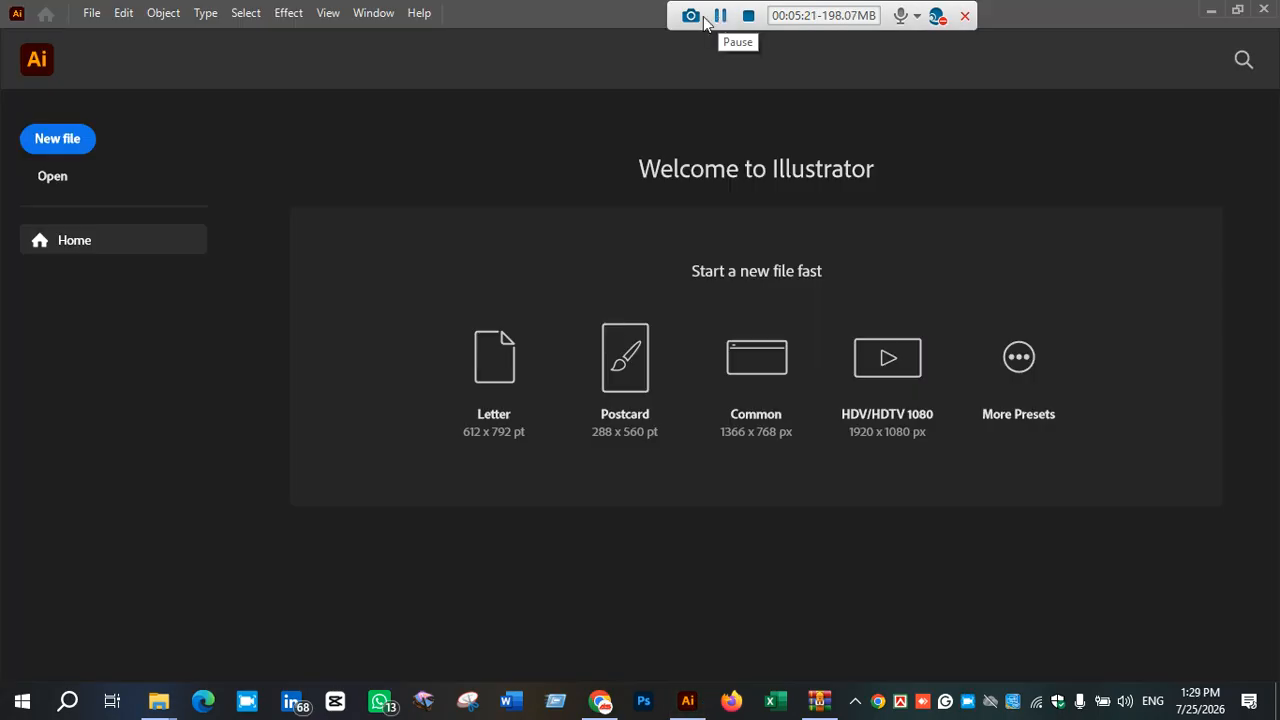
left_click(91, 13)
mouse_move(251, 487)
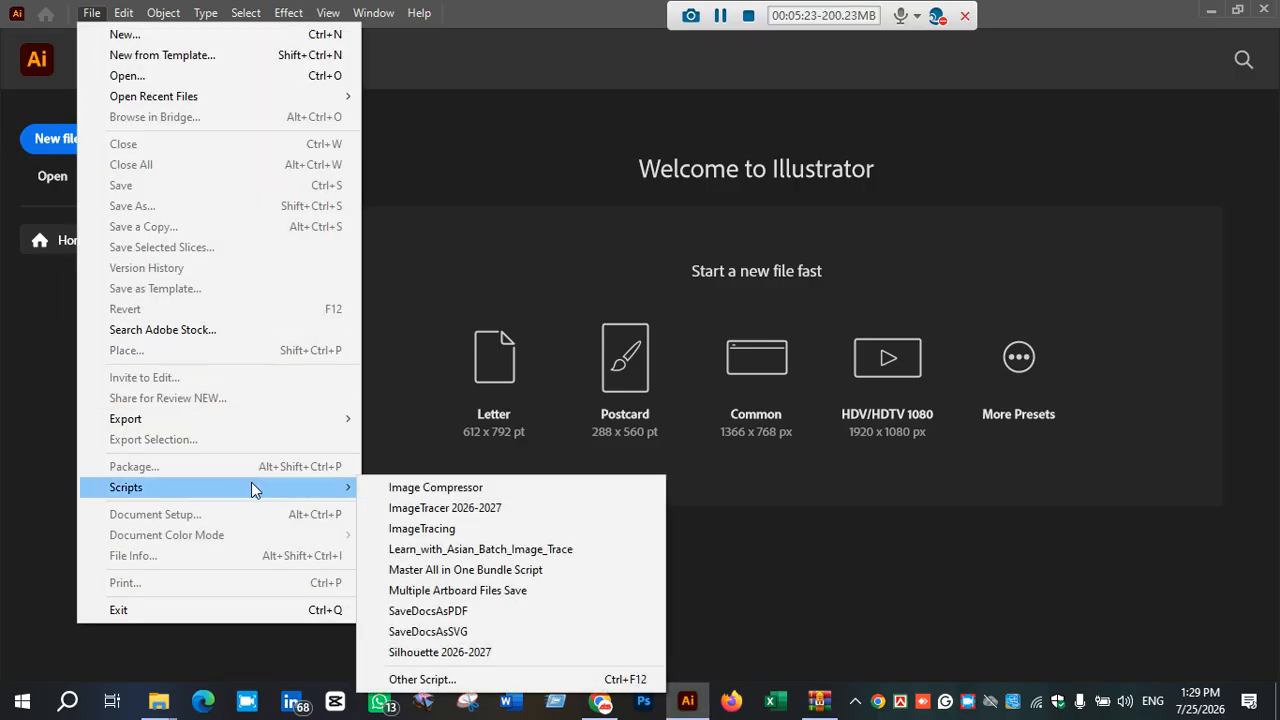
left_click(451, 509)
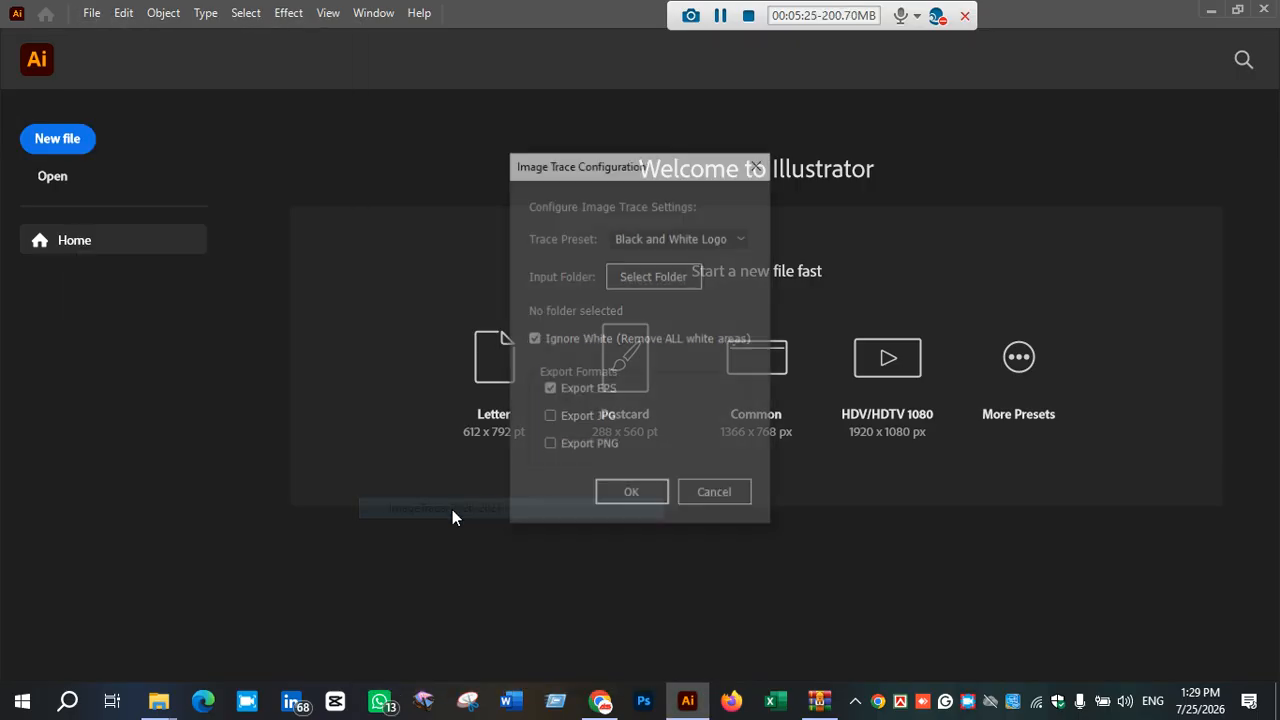
- Batch trace the "color thank you" folder in Downloads with the High Fidelity Photo preset, ignoring white and exporting EPS
left_click(701, 237)
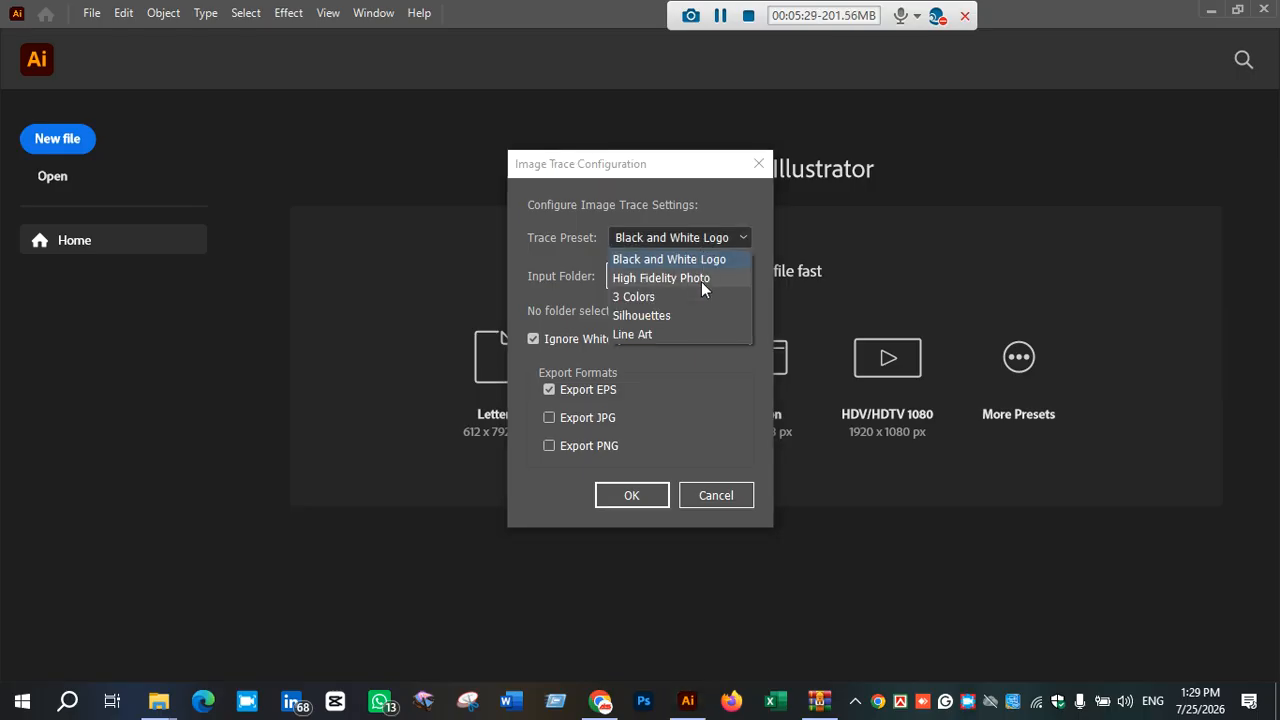
left_click(701, 279)
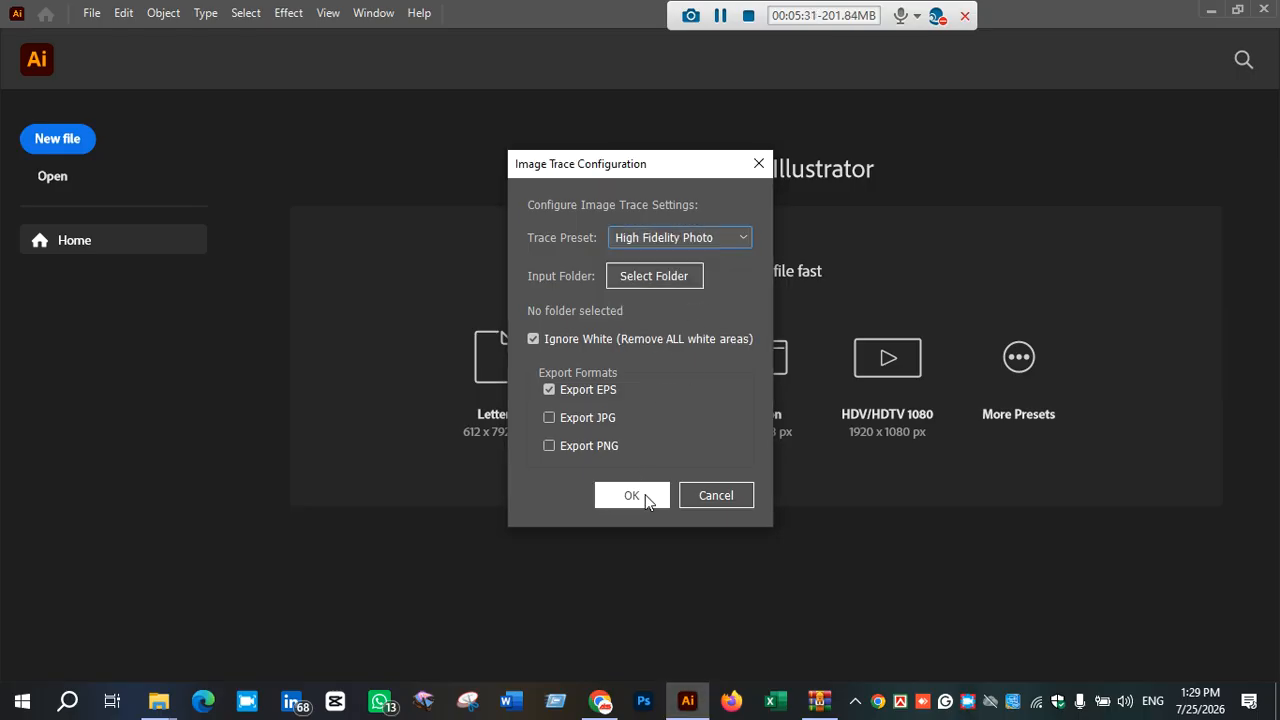
left_click(650, 275)
left_click(577, 337)
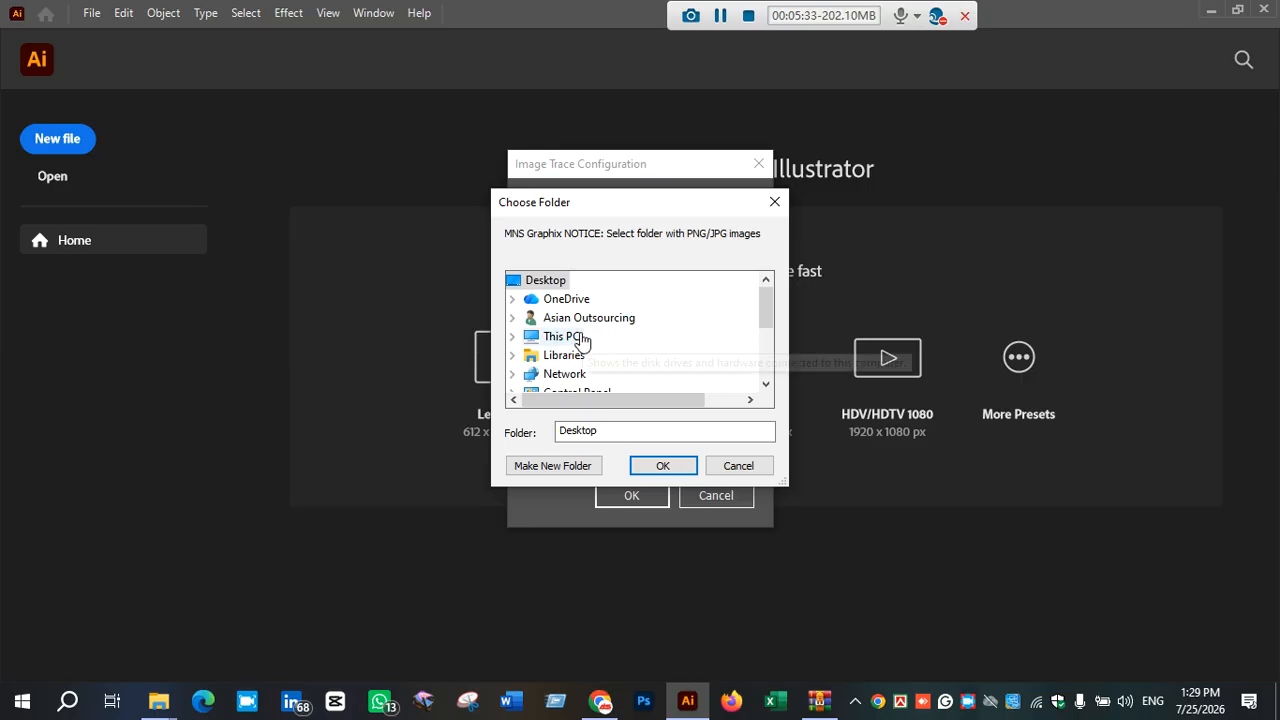
double_click(577, 337)
double_click(567, 355)
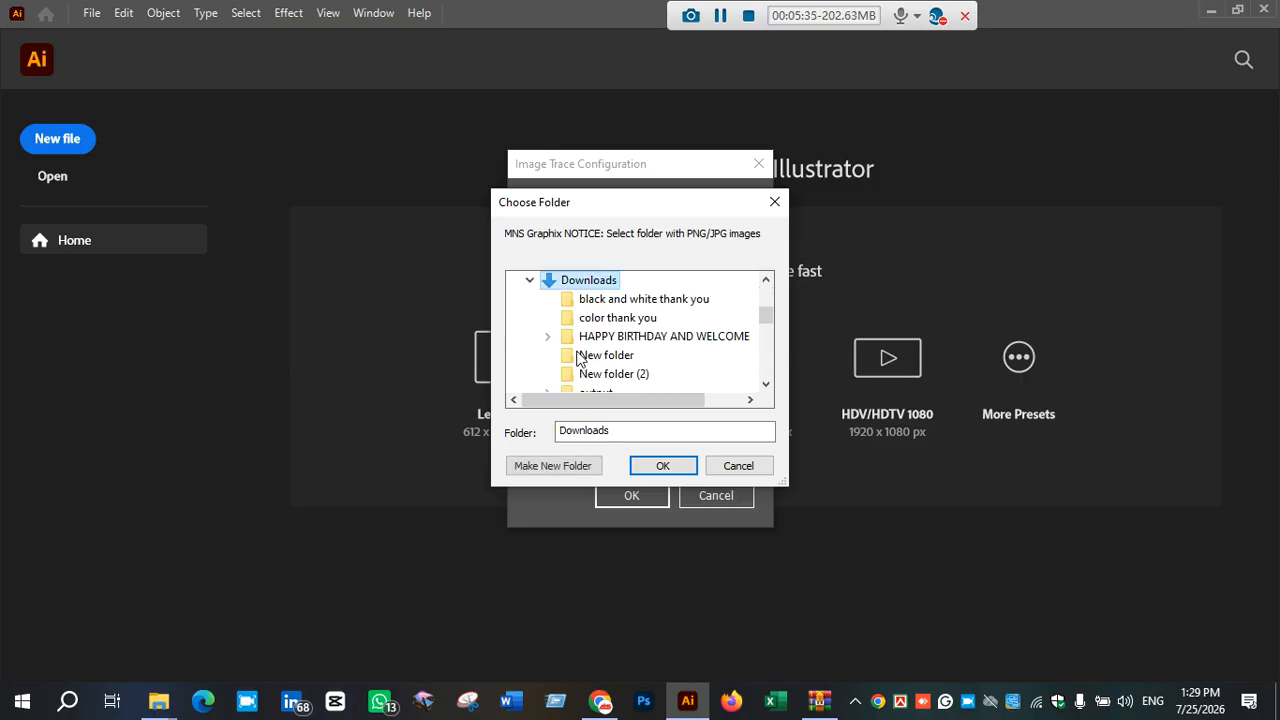
left_click(617, 318)
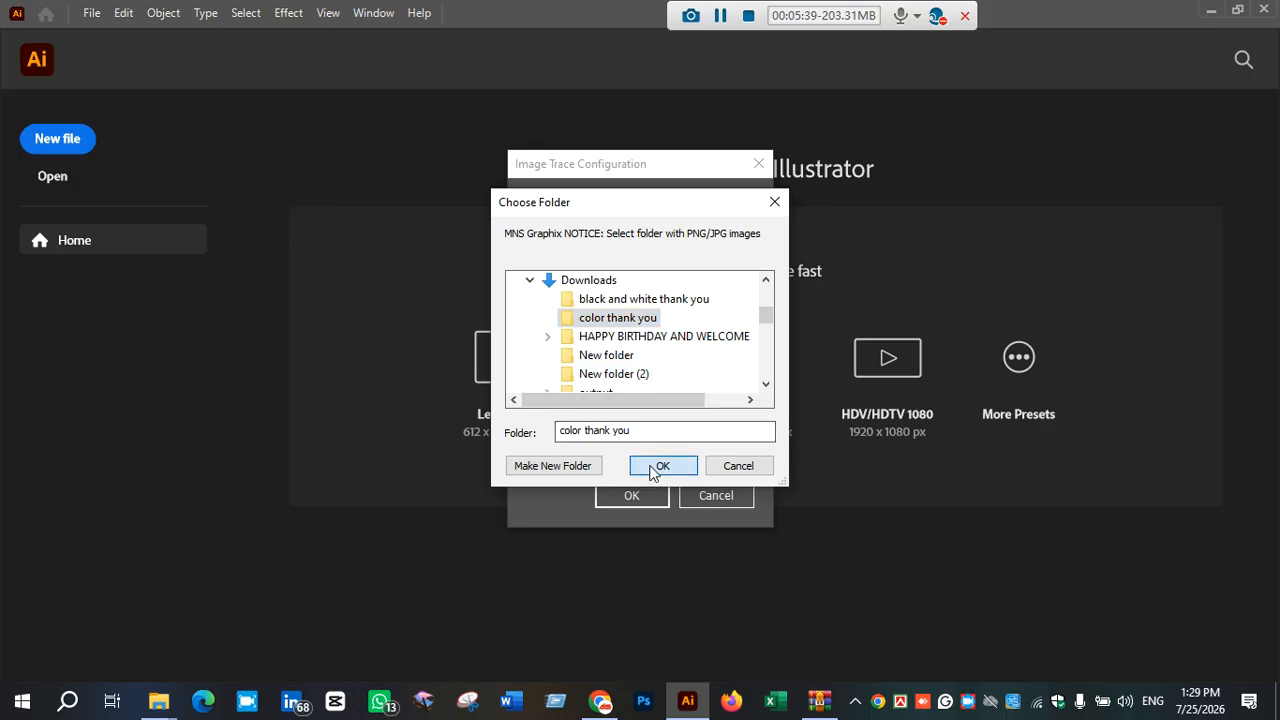
left_click(658, 465)
left_click(632, 496)
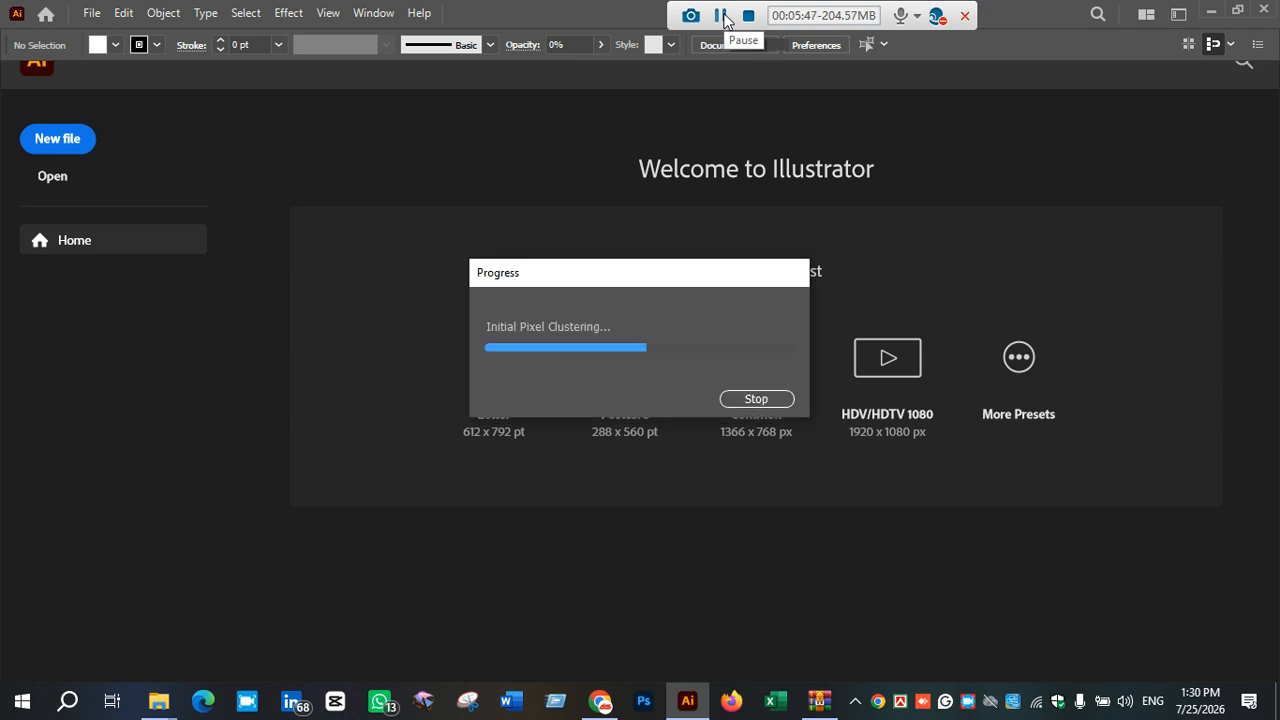
- Review the traced files' thumbnails and examine the download (9) High Fidelity Photo EPS artwork across its artboard
scroll(514, 530, "down", 5)
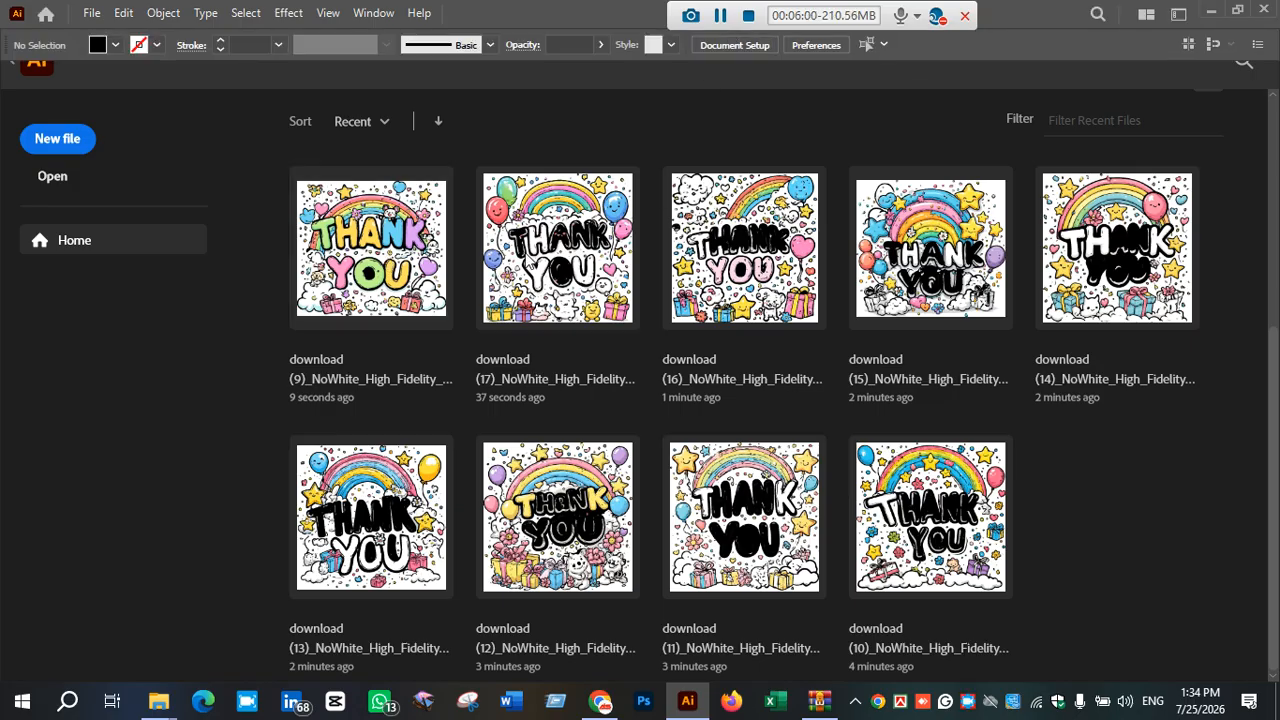
left_click(718, 17)
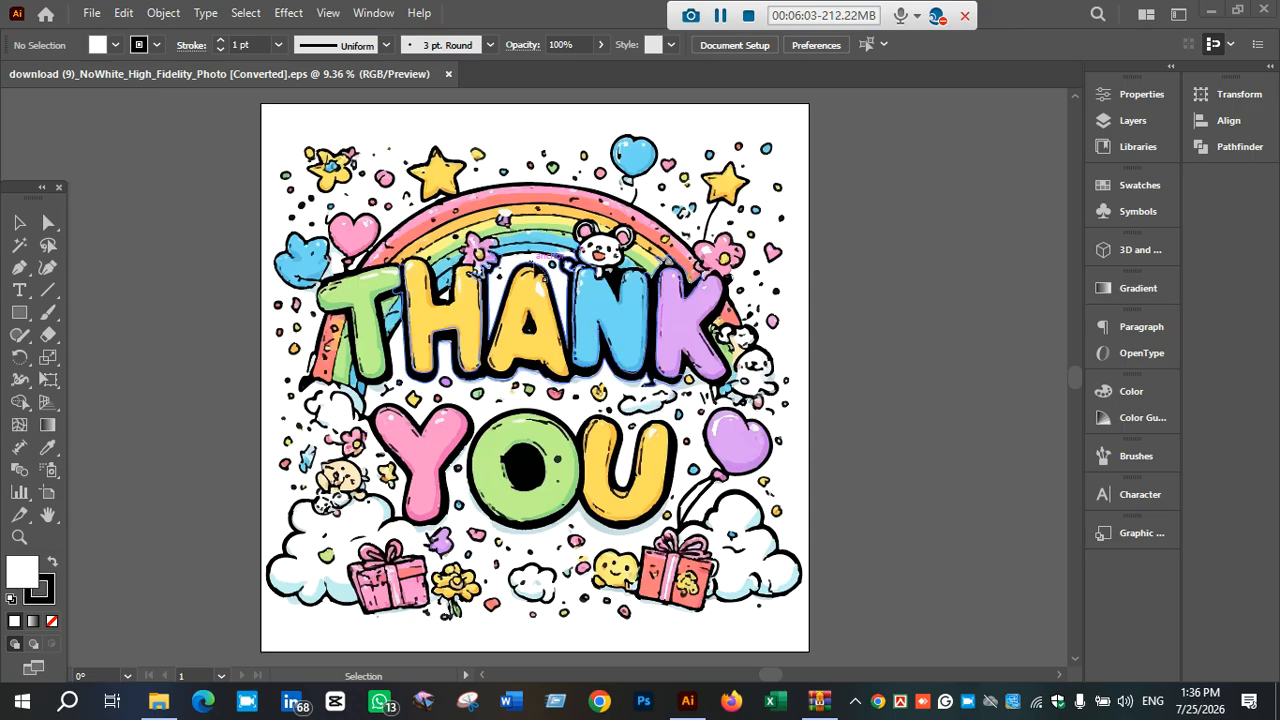
scroll(480, 560, "down", 4)
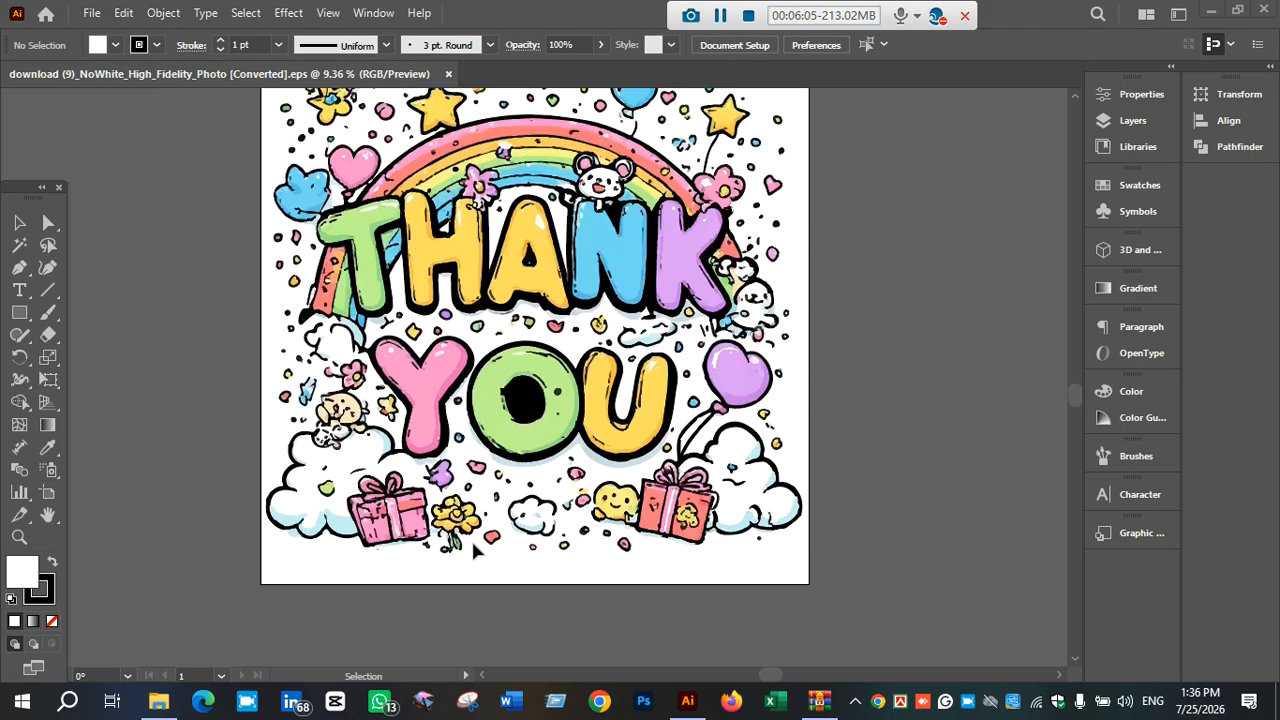
scroll(481, 518, "right", 2)
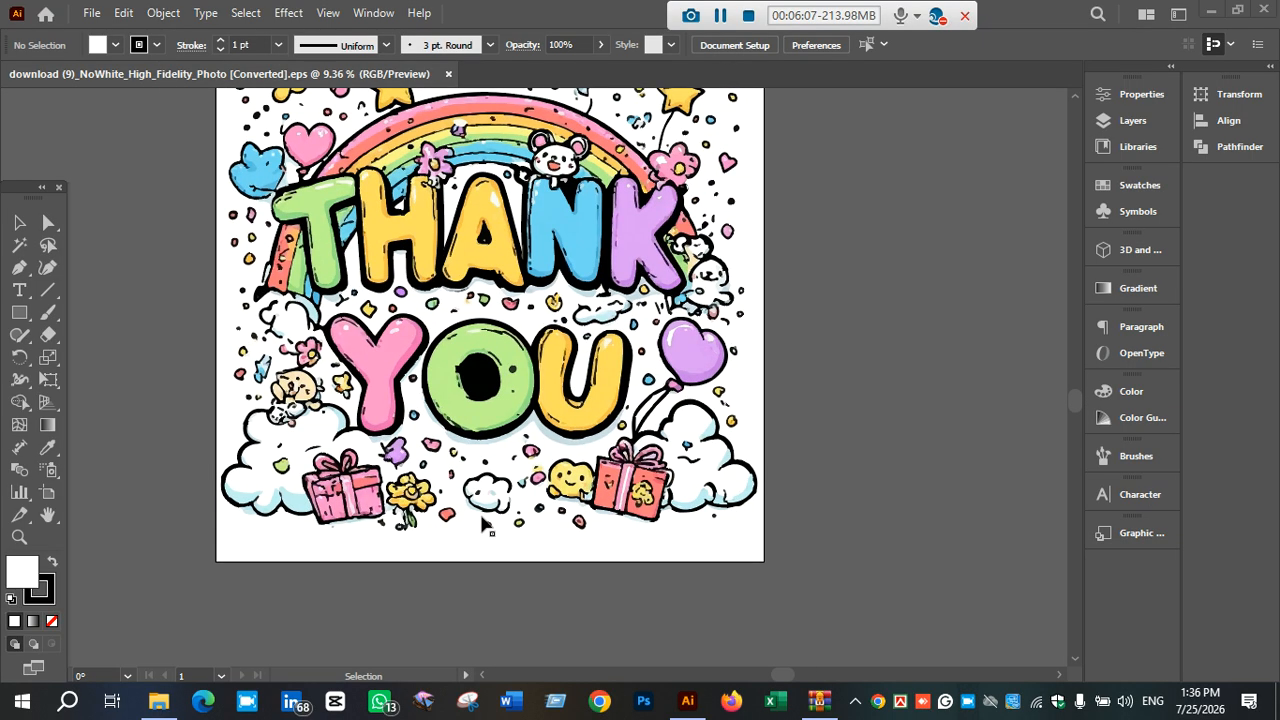
scroll(482, 517, "down", 1)
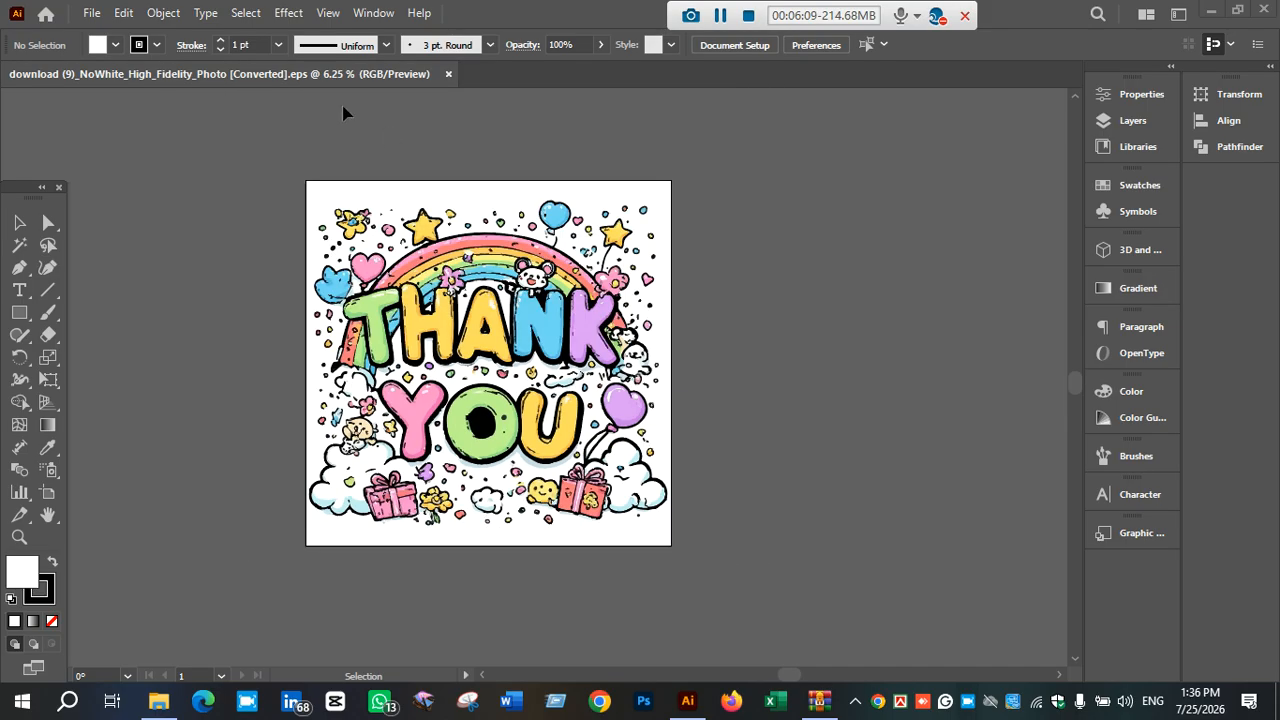
key("alt+space")
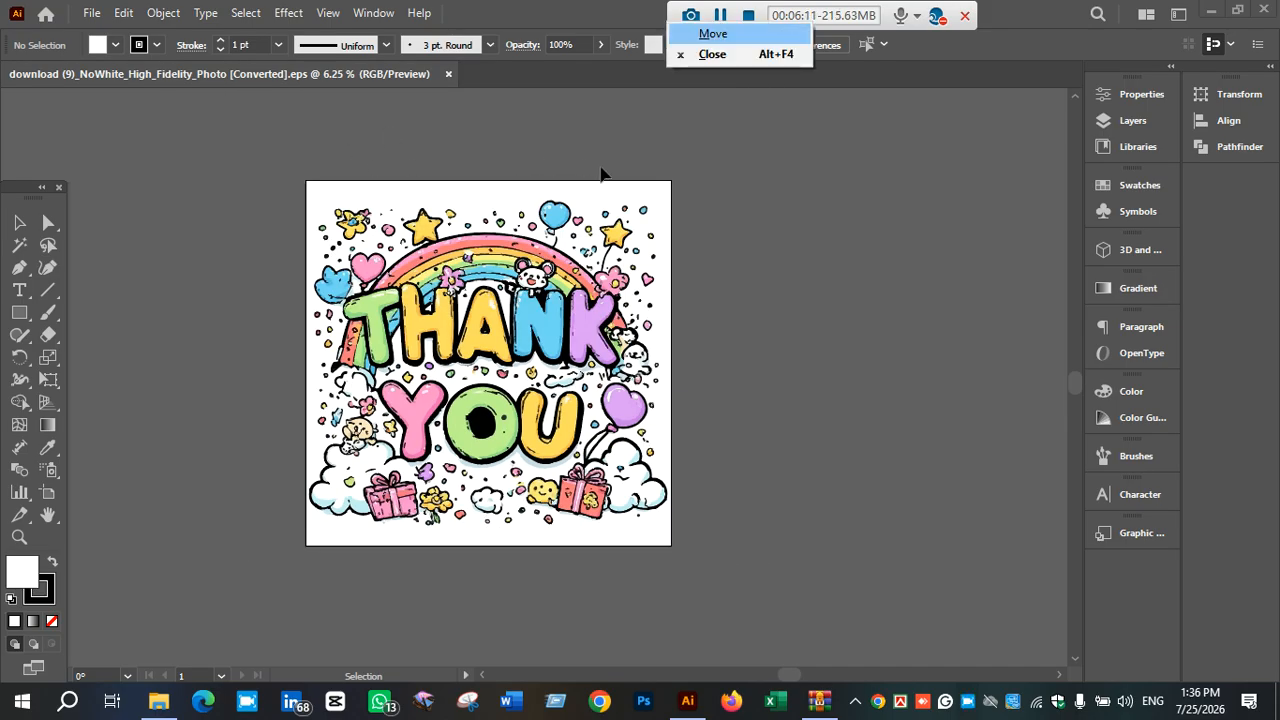
key("Escape")
left_click_drag(469, 157, 540, 140)
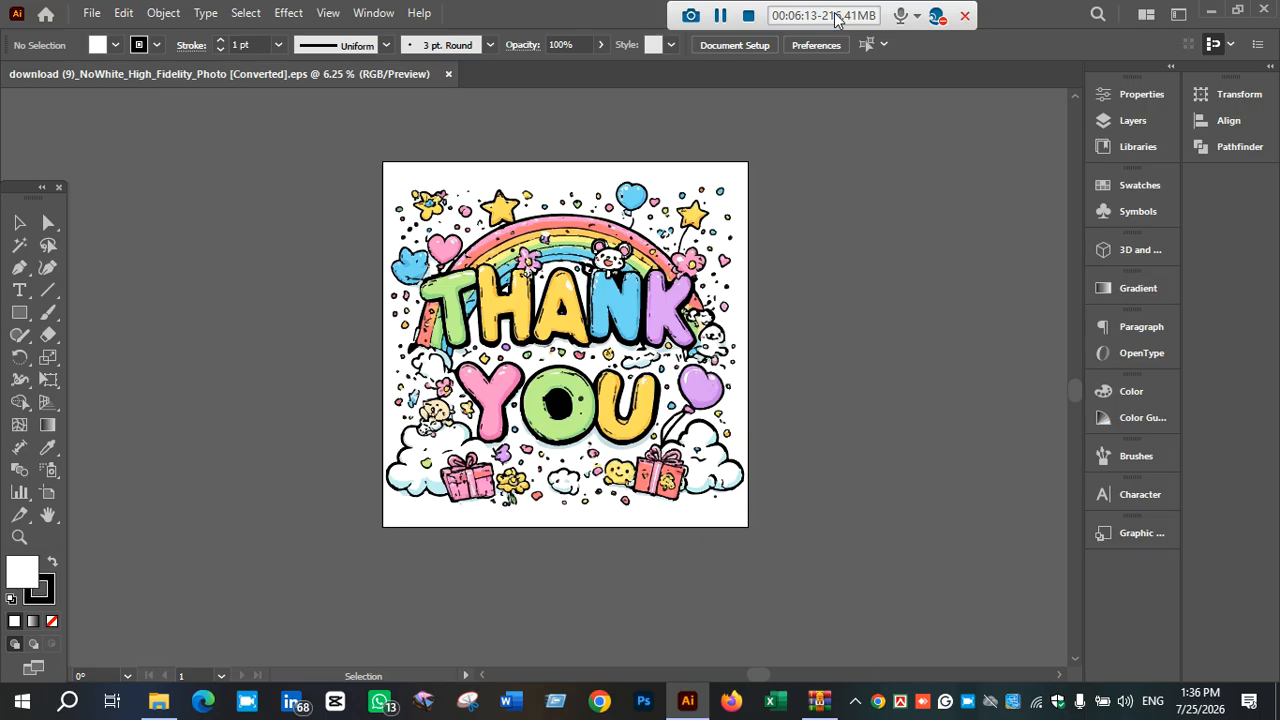
- Clear the Illustrator and output folder windows from view and refresh the desktop
left_click(1212, 10)
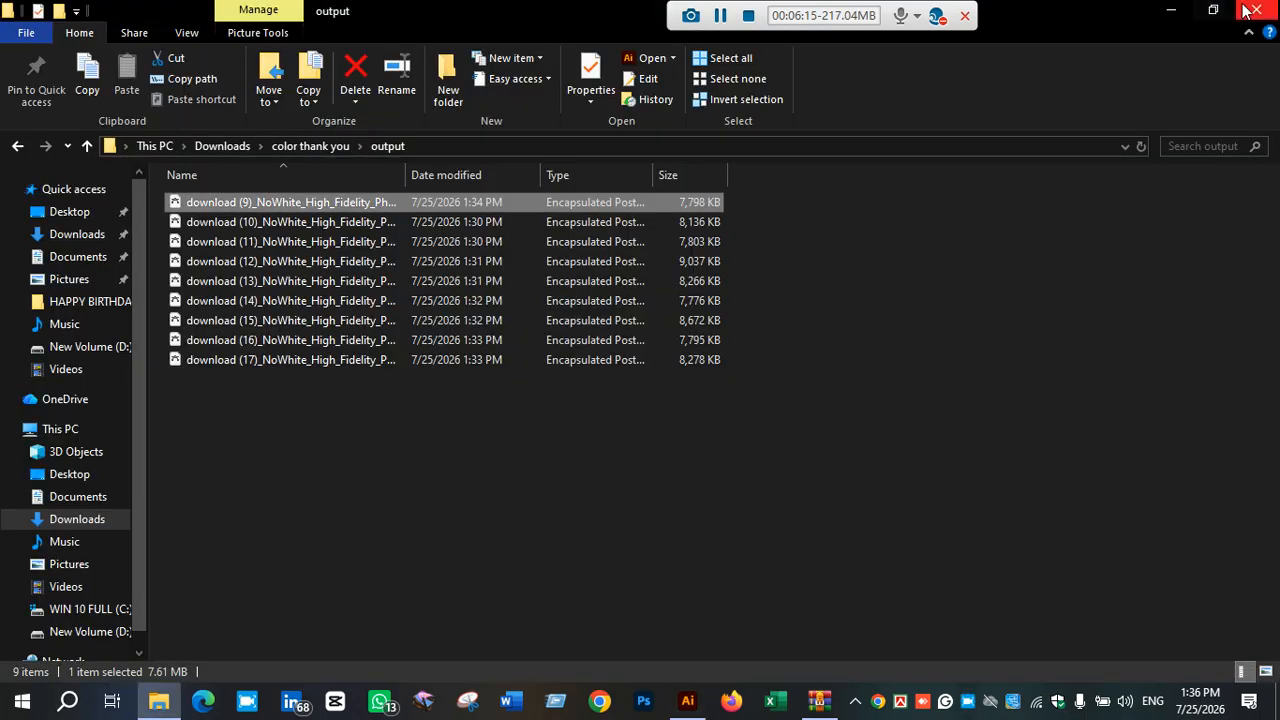
left_click(1256, 10)
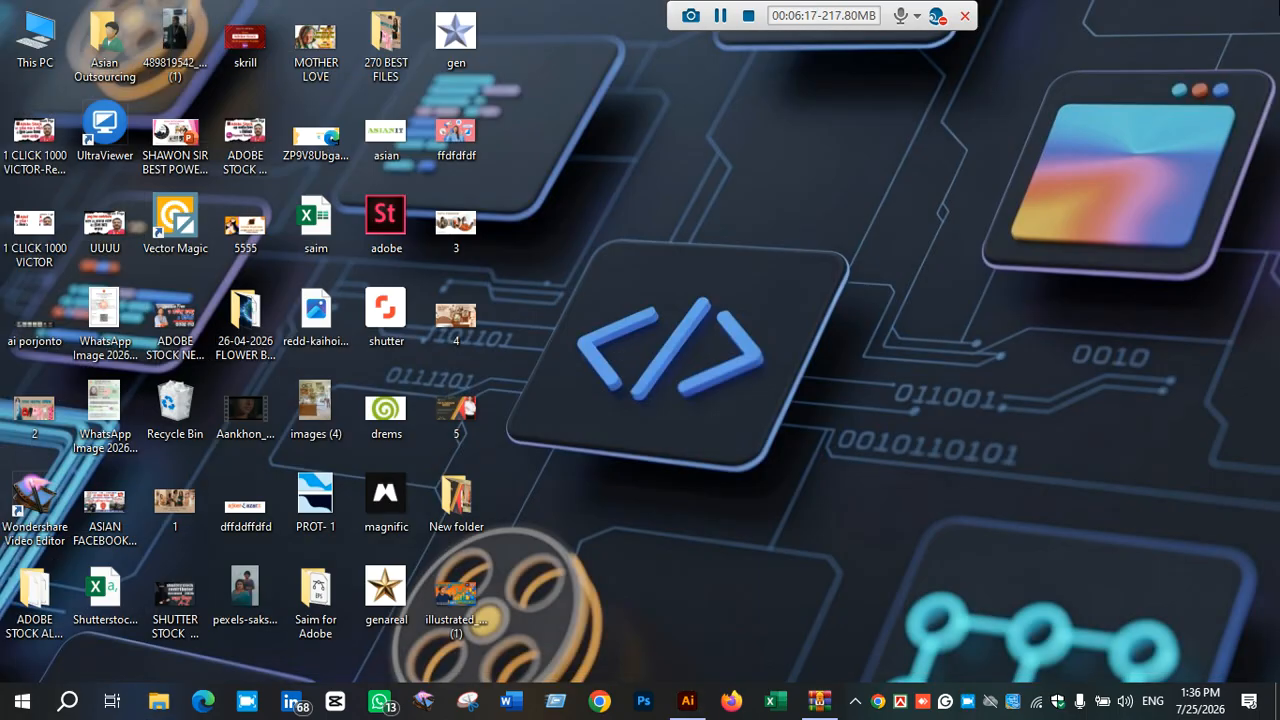
right_click(722, 168)
left_click(843, 226)
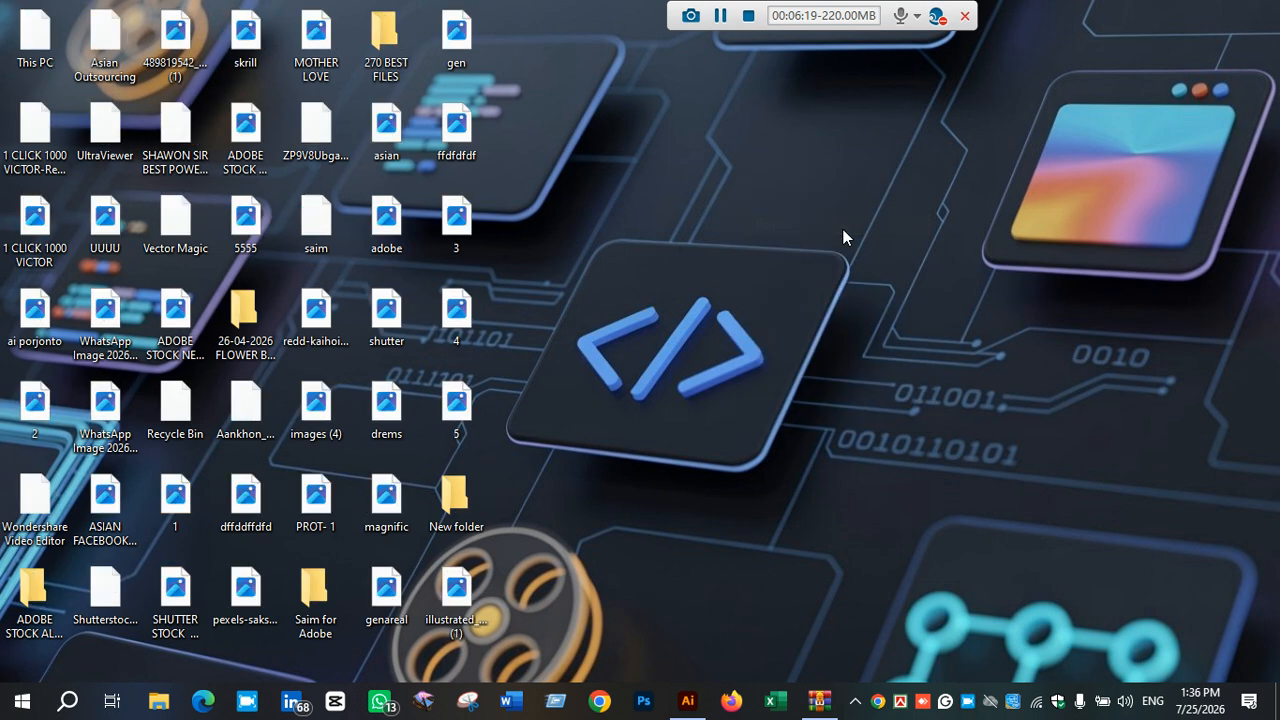